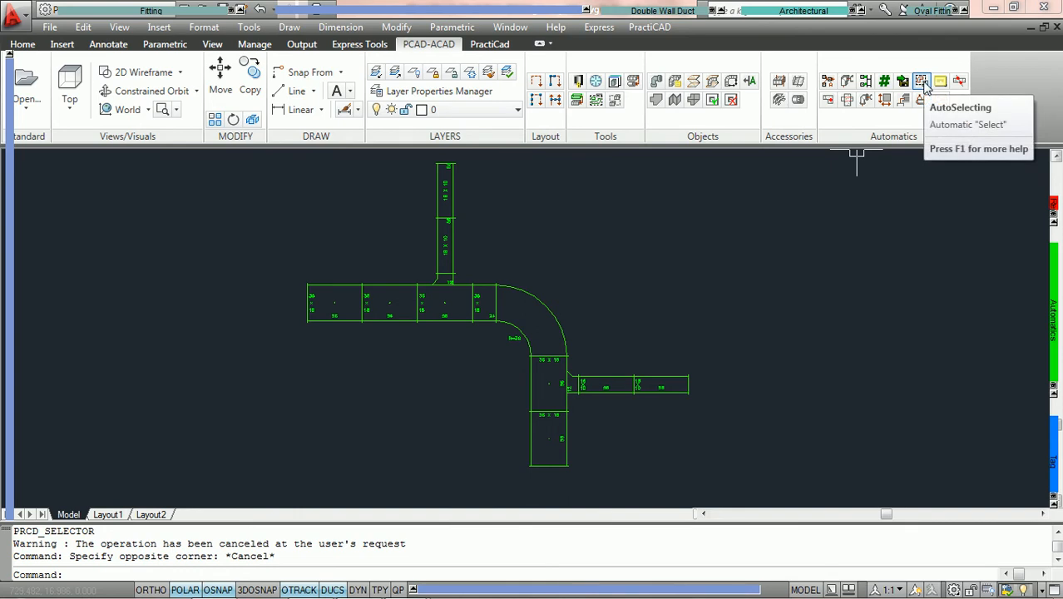
Open the AutoSelecting settings and examine the selection options offered for bar joists, tags and fittings.
click(924, 83)
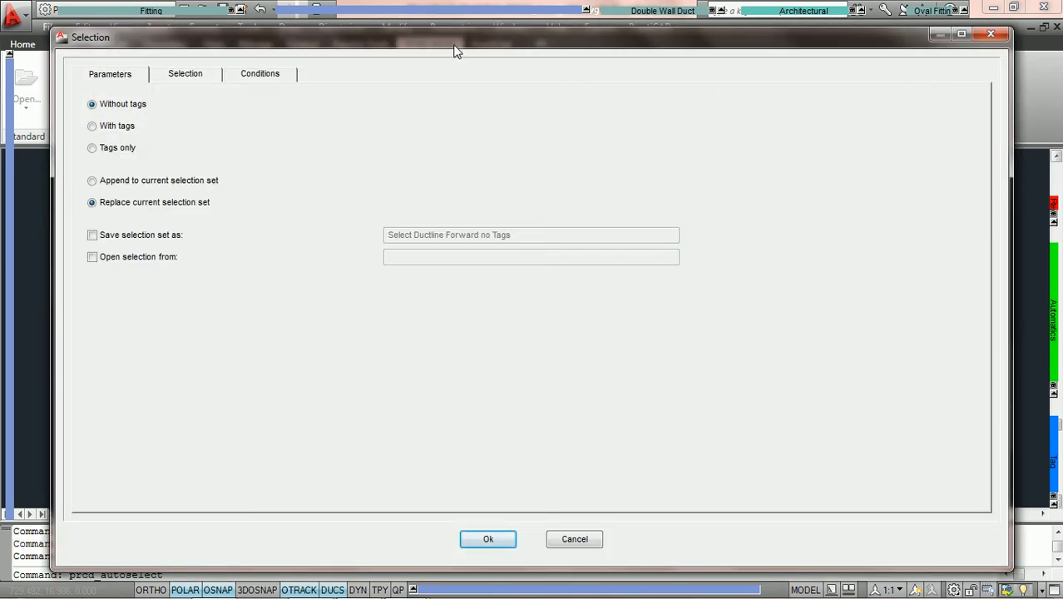
click(185, 76)
click(258, 76)
click(190, 76)
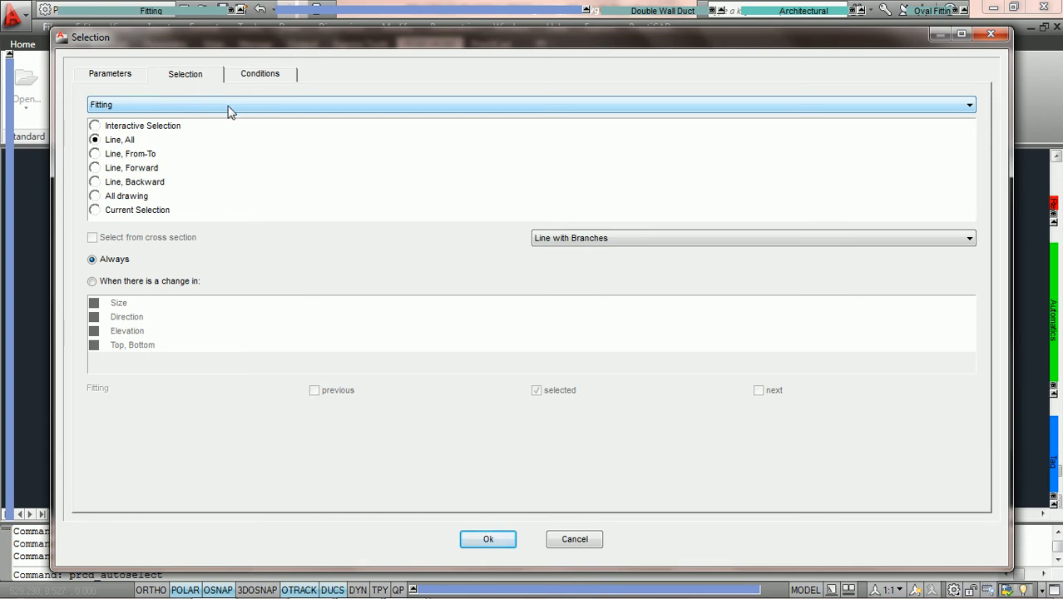
click(220, 108)
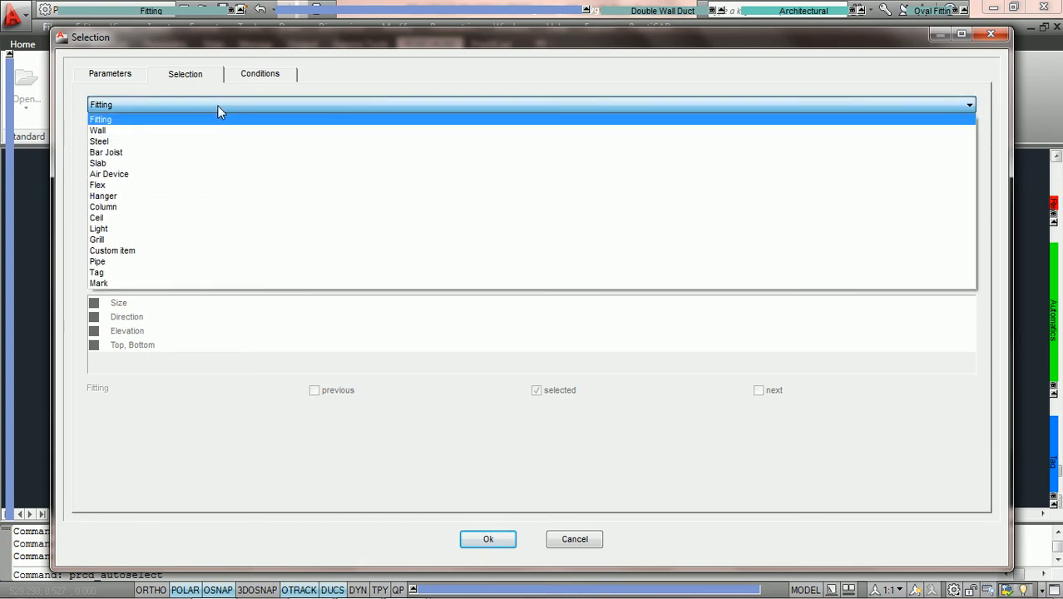
click(228, 154)
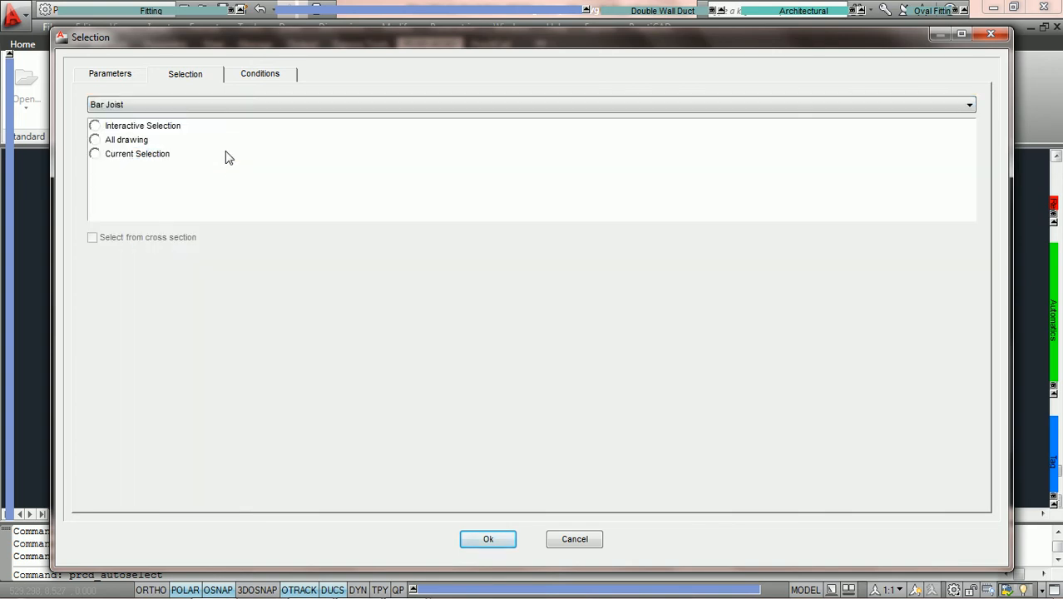
click(234, 109)
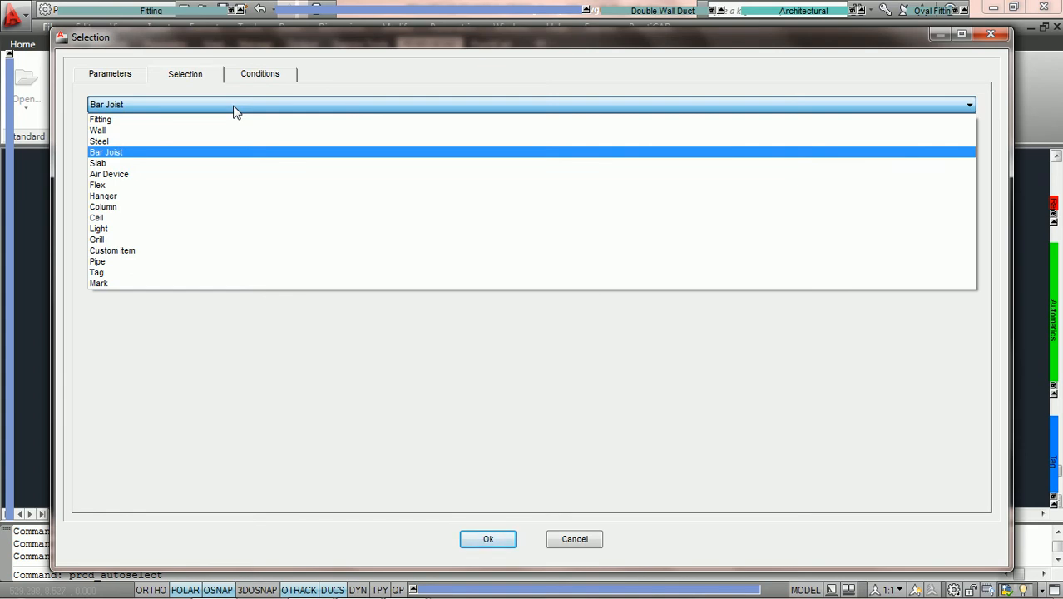
key(t)
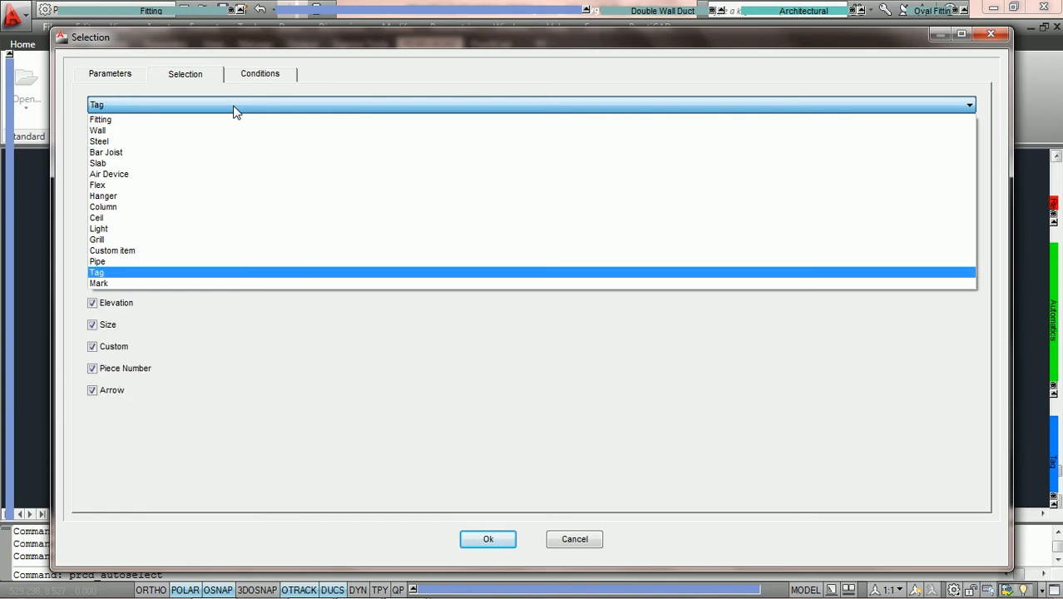
click(234, 109)
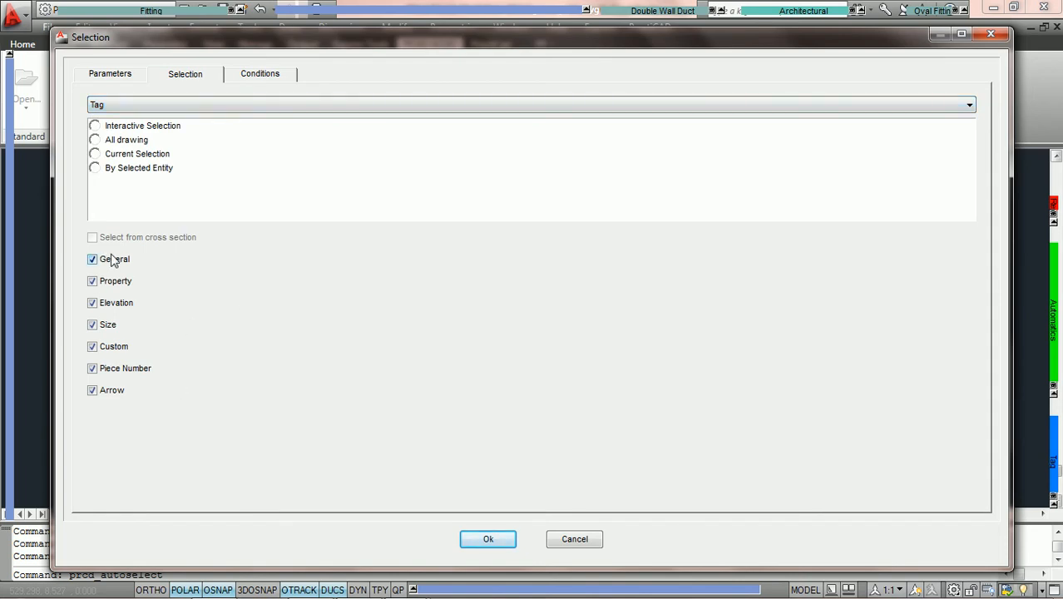
click(207, 107)
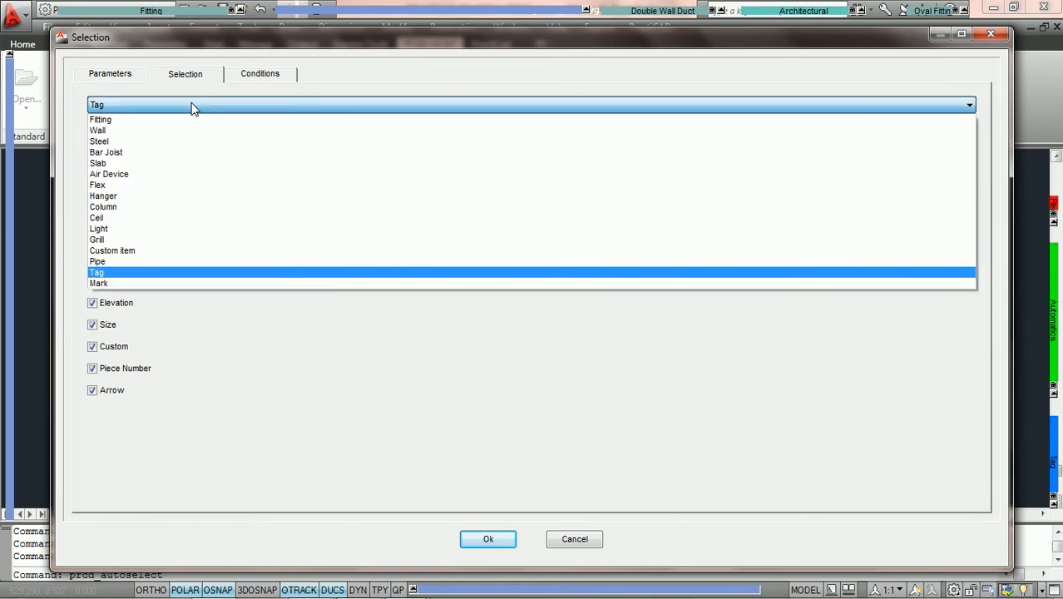
scroll(191, 109, up, 5)
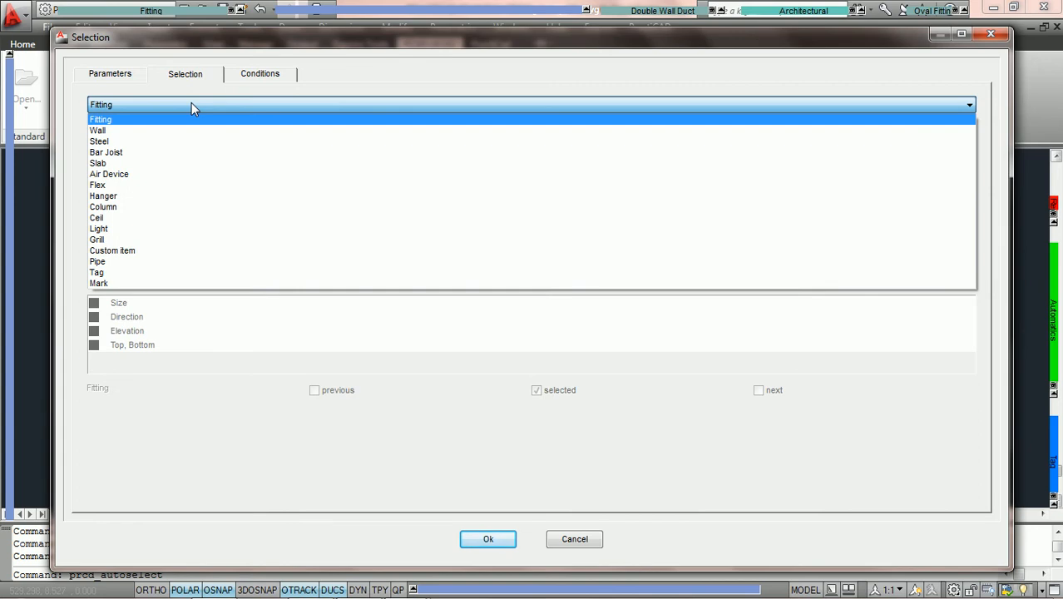
click(192, 104)
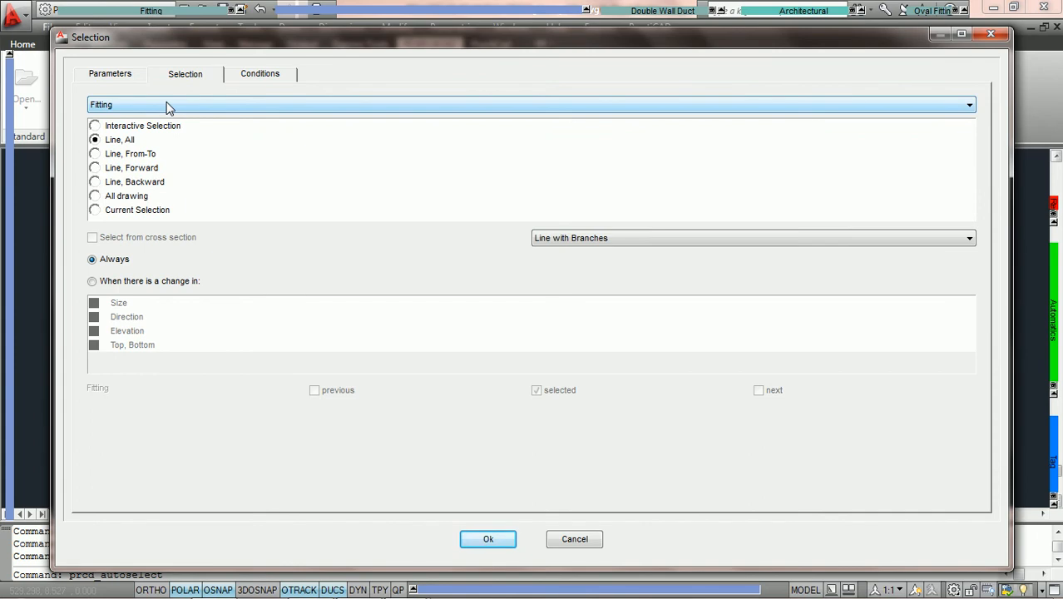
Select only the curved elbow using the Interactive Selection mode for fittings, and clear the selection.
click(96, 125)
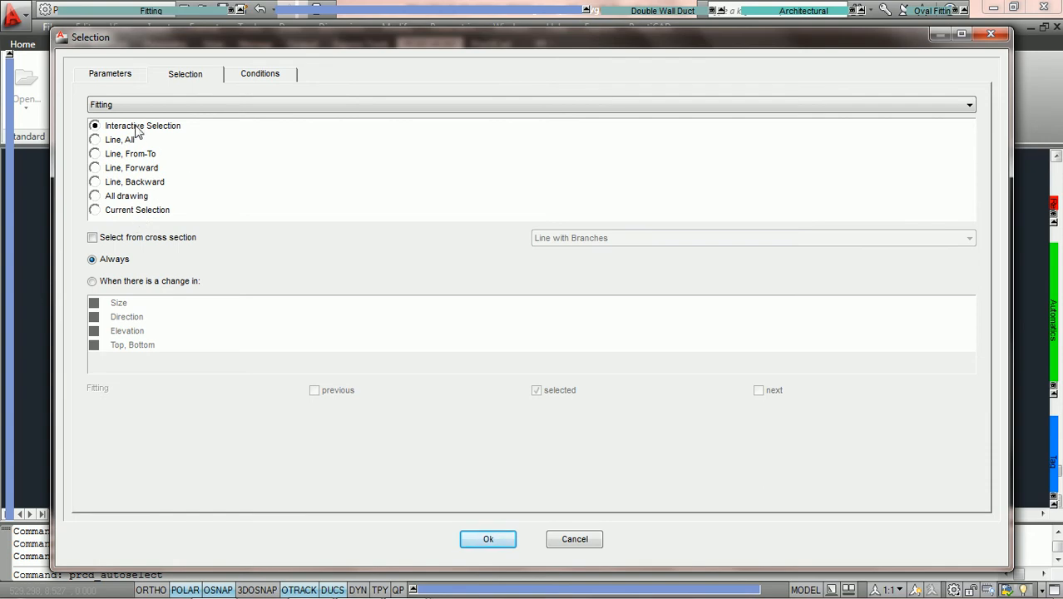
click(496, 540)
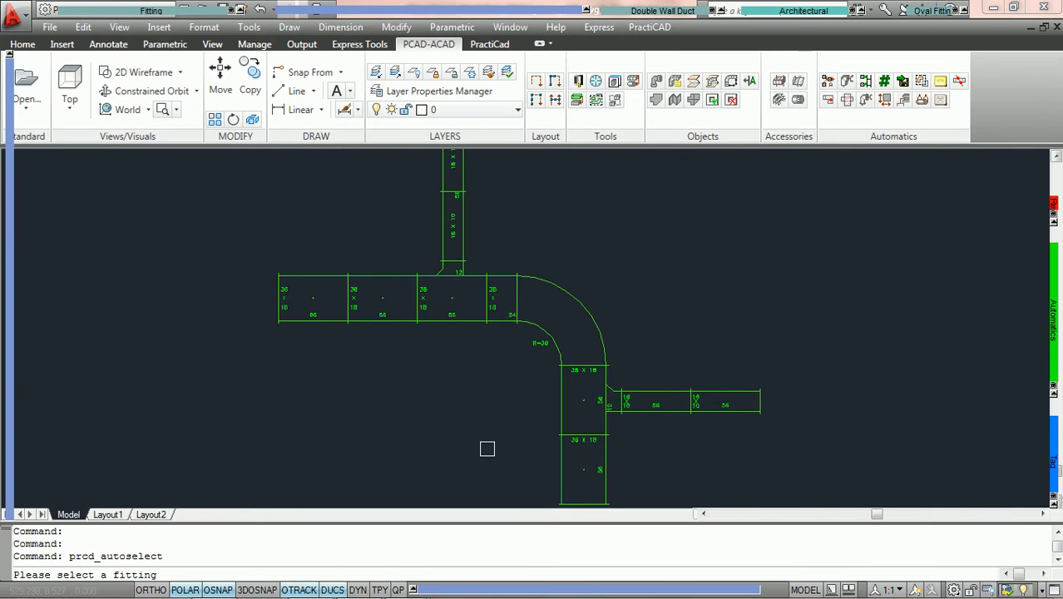
click(569, 297)
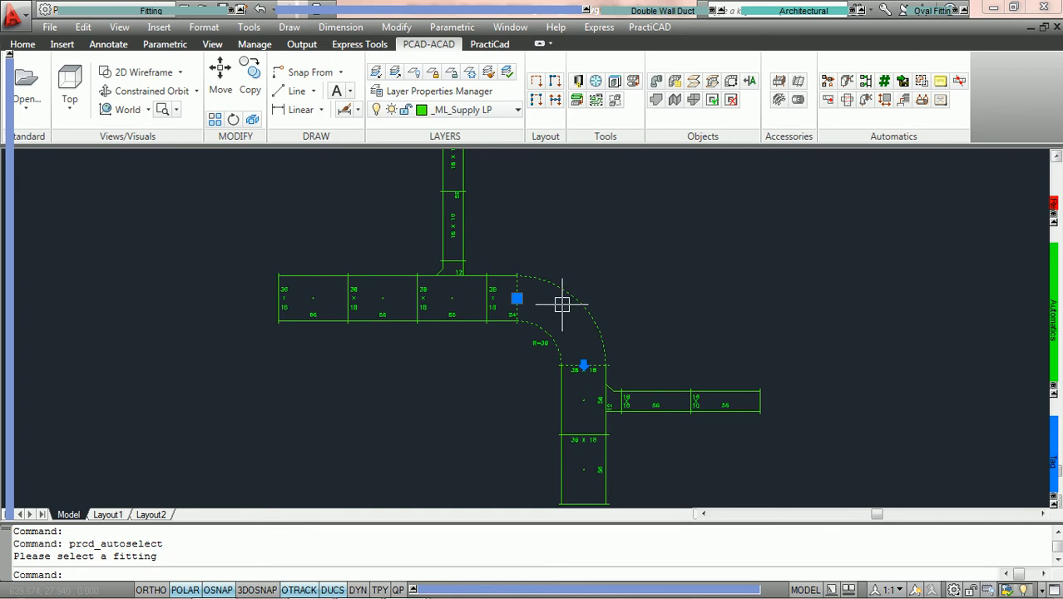
key(Escape)
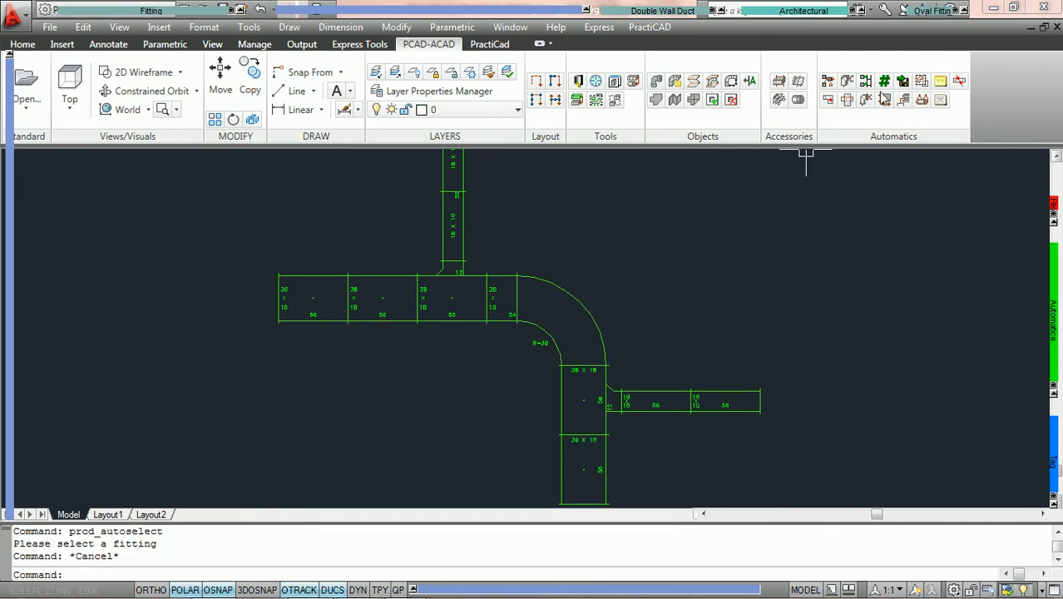
AutoSelect the whole duct line using Line, All, picking the main duct section below the upper branch, and clear the selection.
click(922, 83)
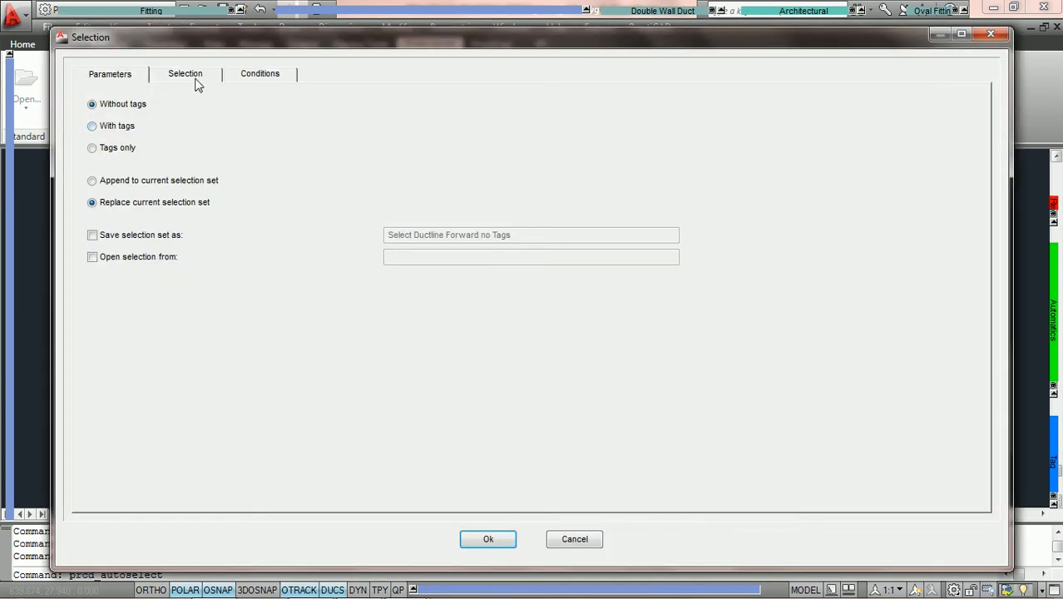
click(188, 77)
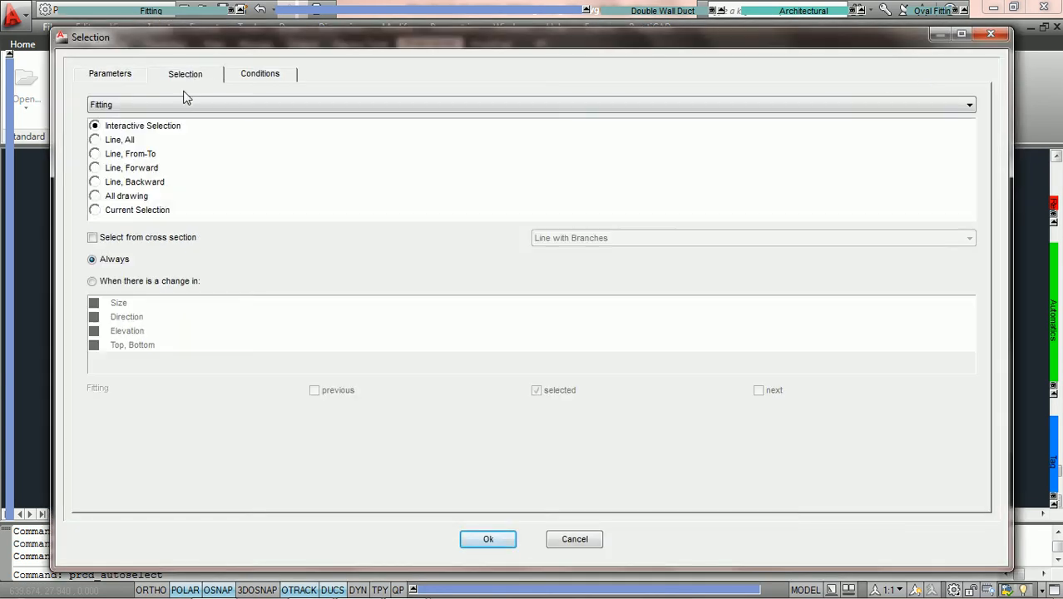
click(94, 141)
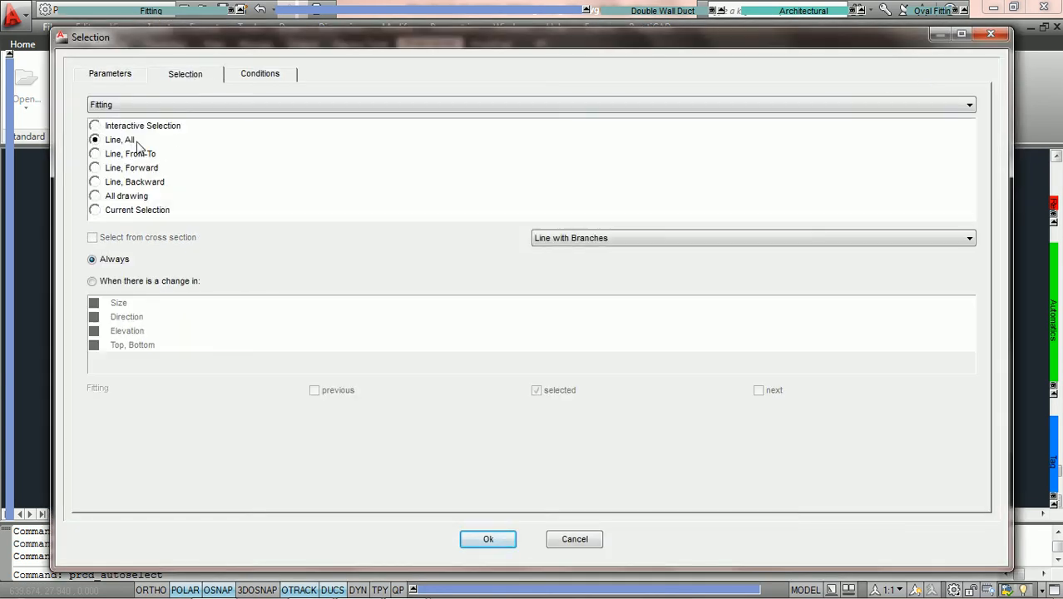
click(486, 541)
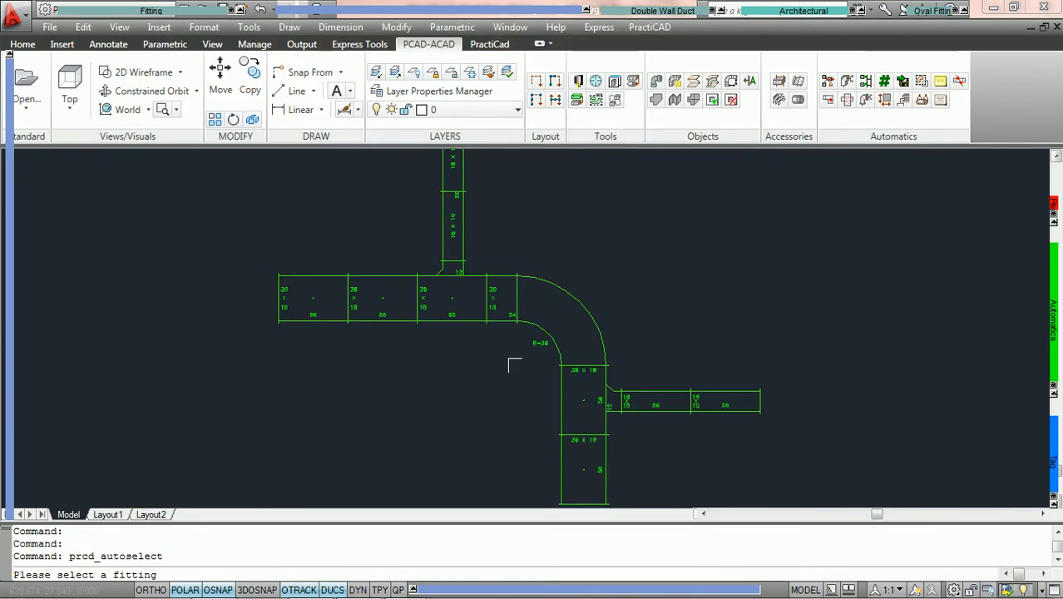
click(471, 325)
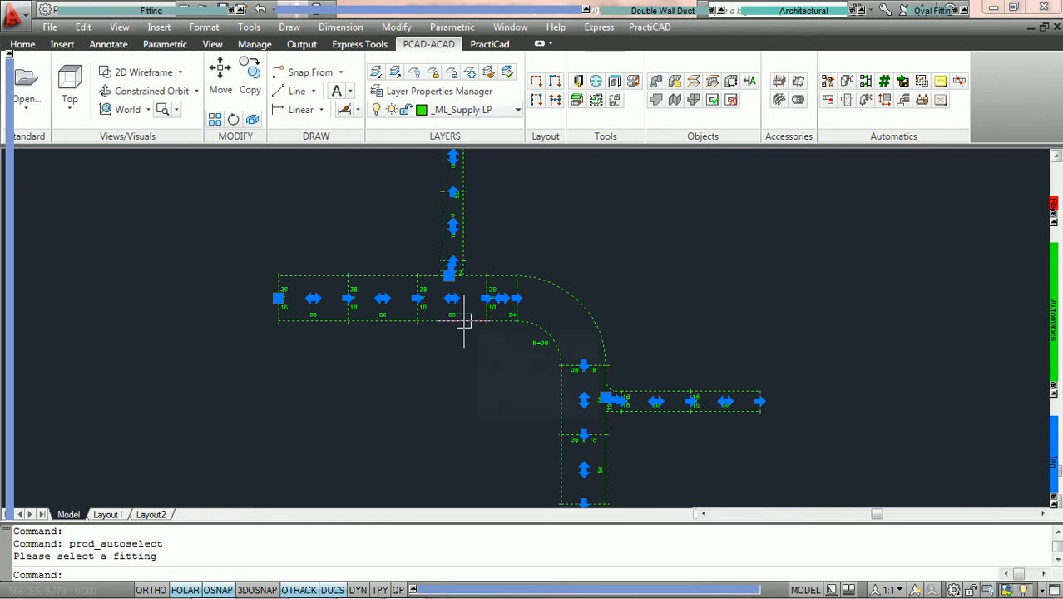
key(Escape)
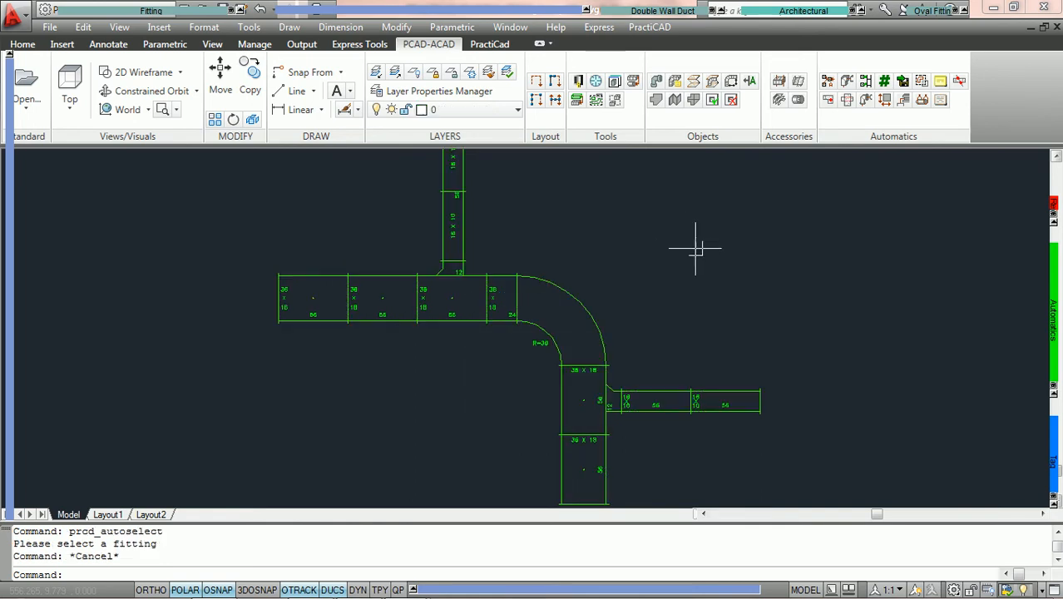
AutoSelect the fittings from the second horizontal duct section to the elbow using Line, From-To, and clear the selection.
click(923, 82)
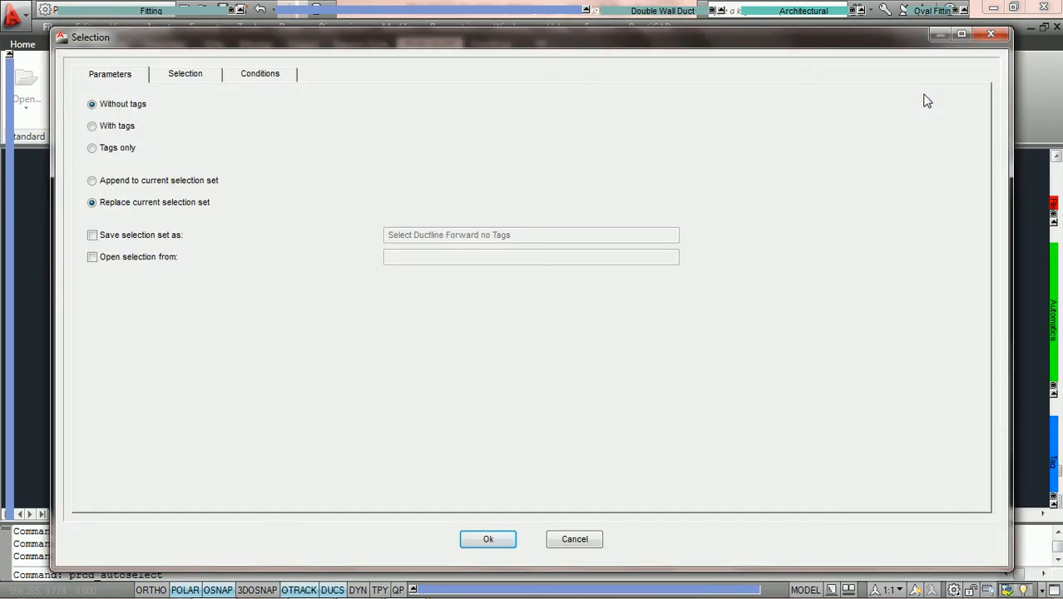
click(186, 75)
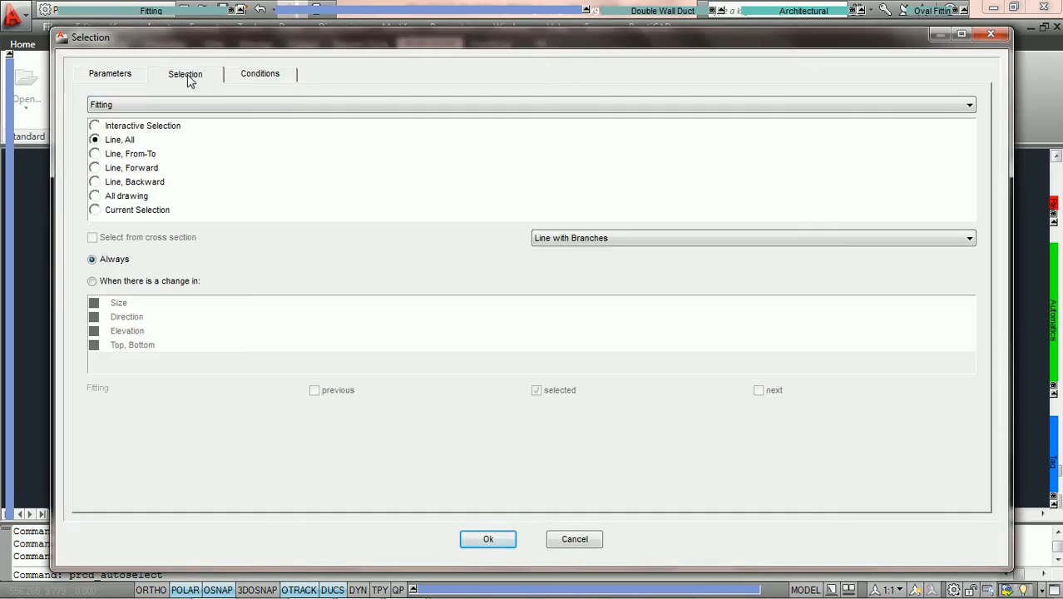
click(95, 154)
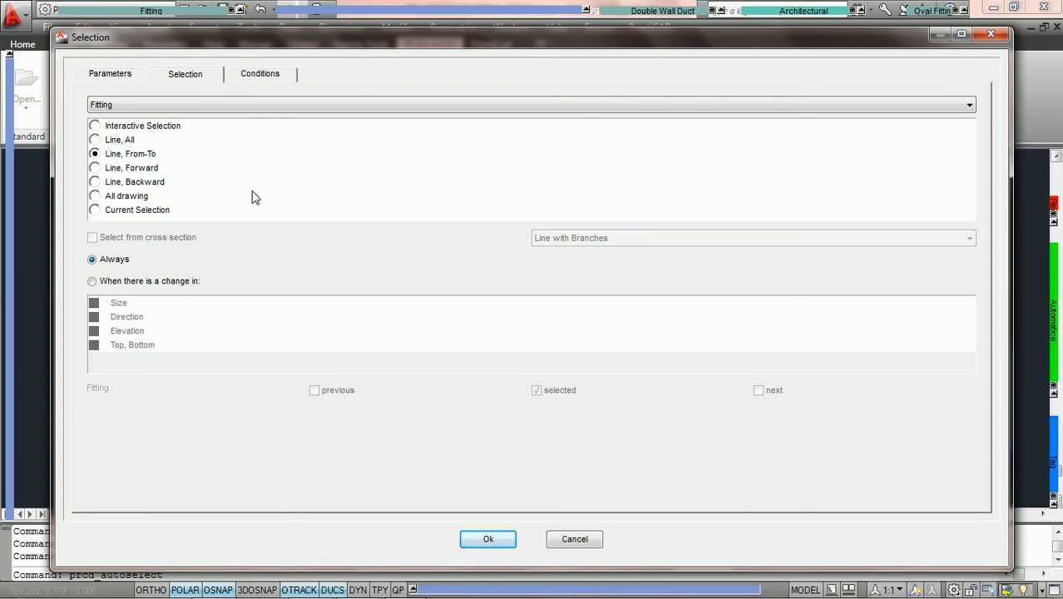
click(488, 538)
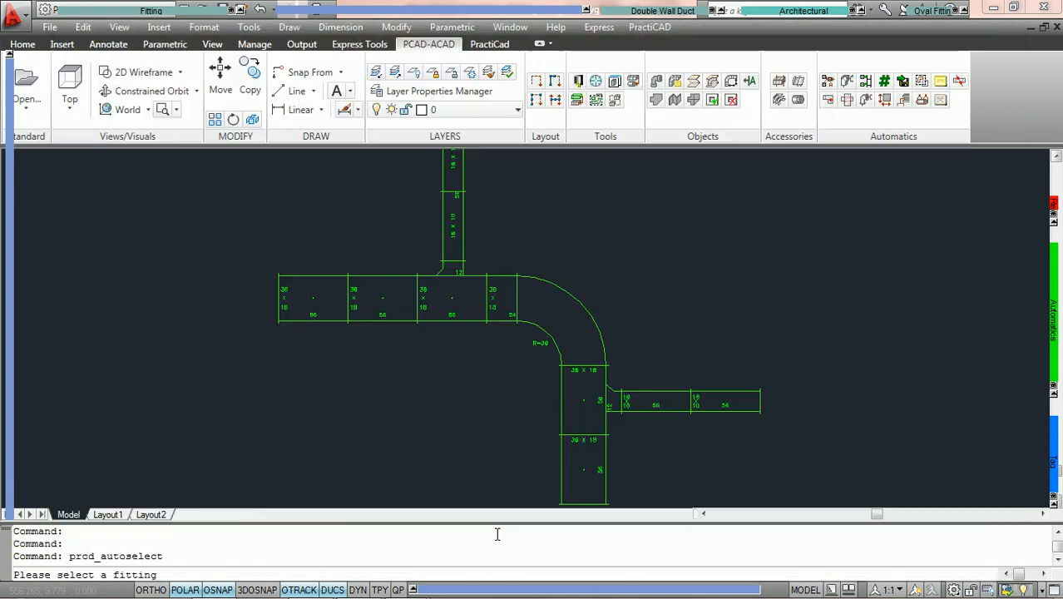
click(402, 319)
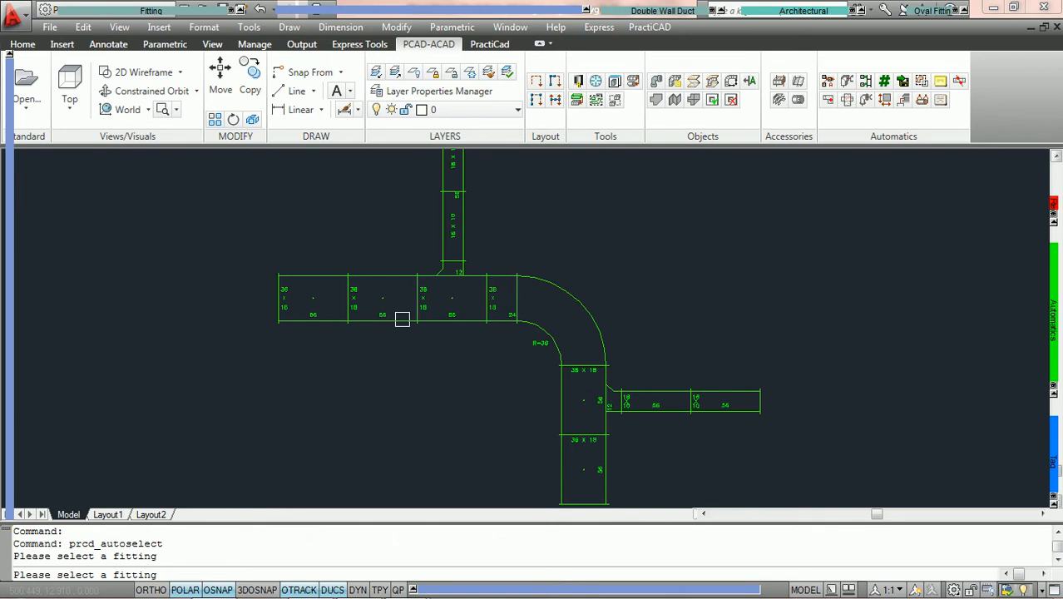
click(605, 337)
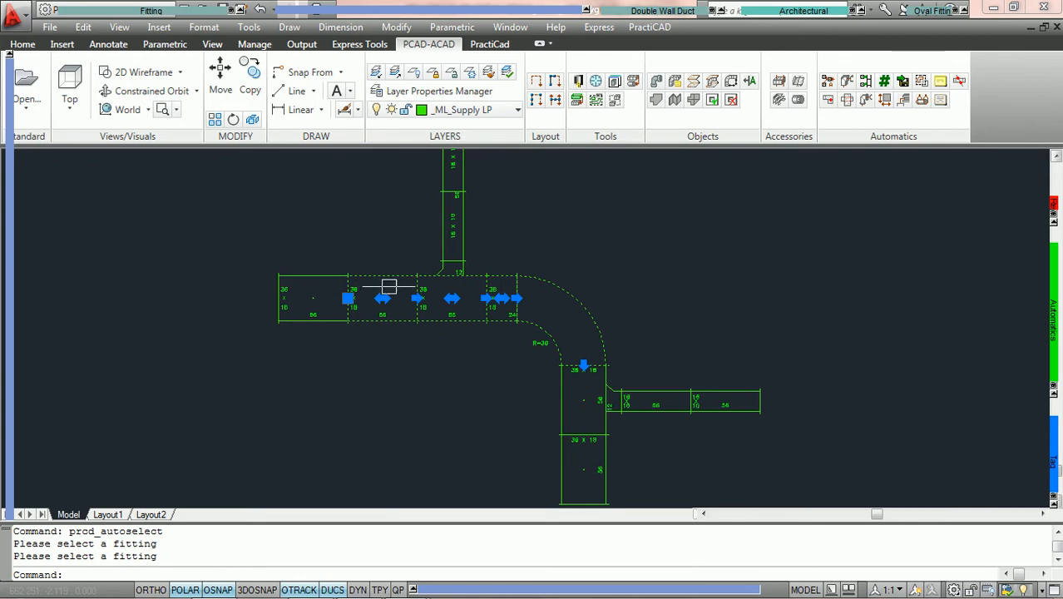
key(Escape)
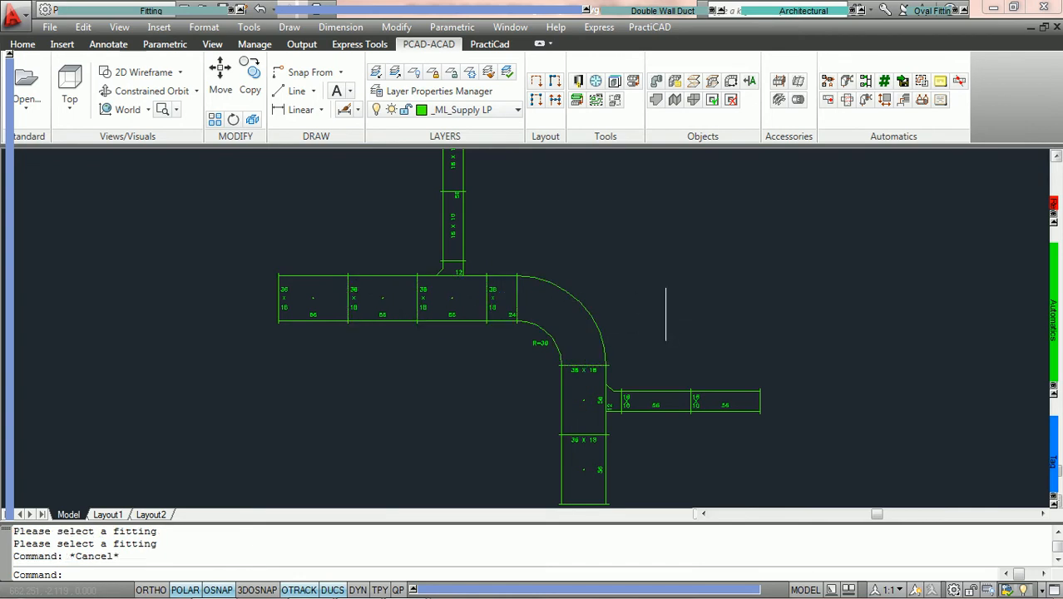
AutoSelect the duct line onward from the second horizontal duct section using Line, Forward, and clear the selection.
click(922, 81)
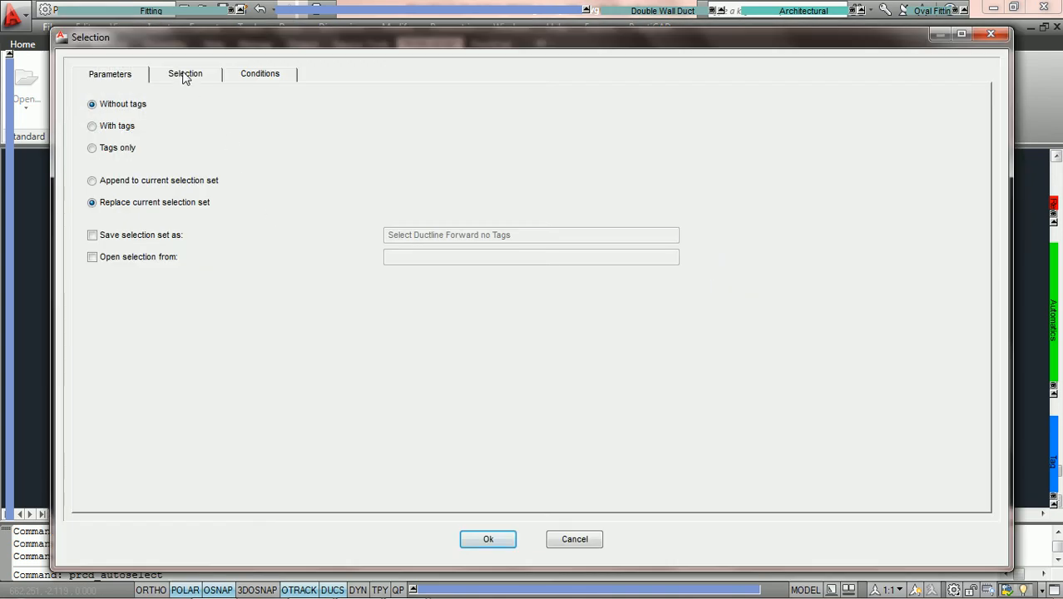
click(185, 75)
click(94, 168)
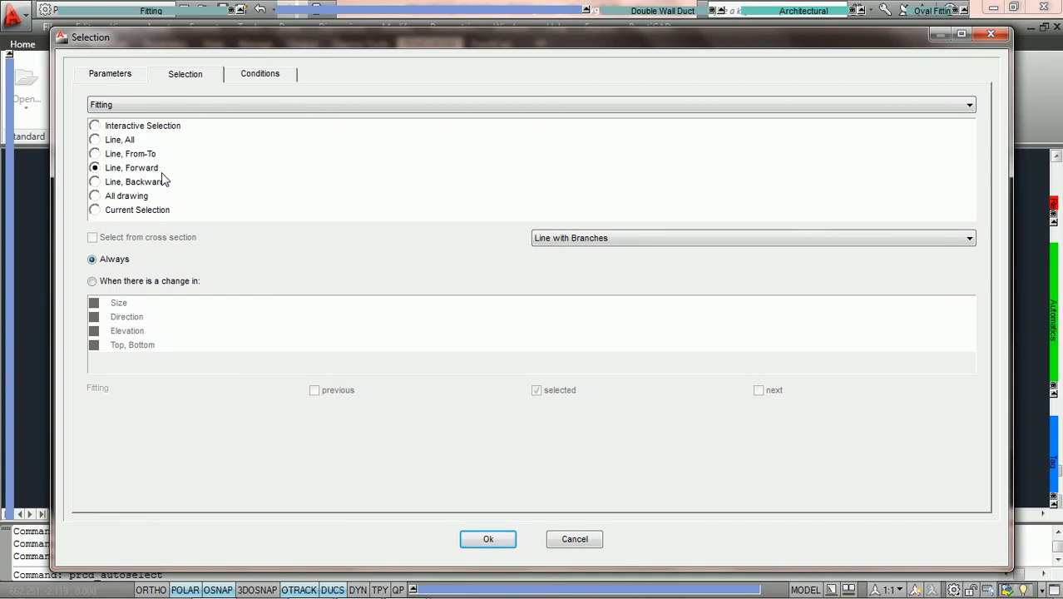
click(488, 540)
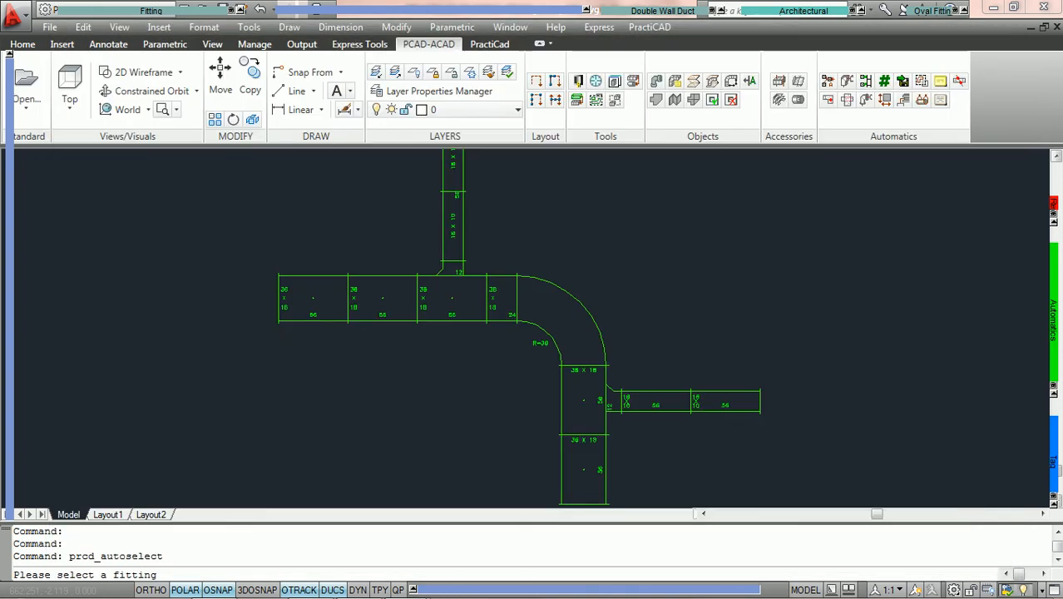
click(403, 323)
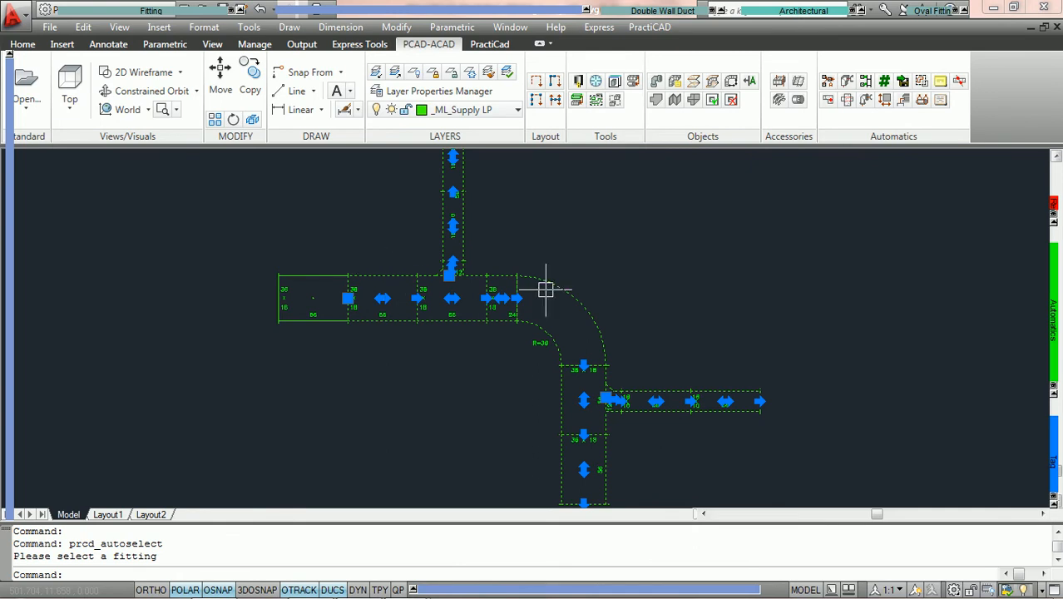
key(Escape)
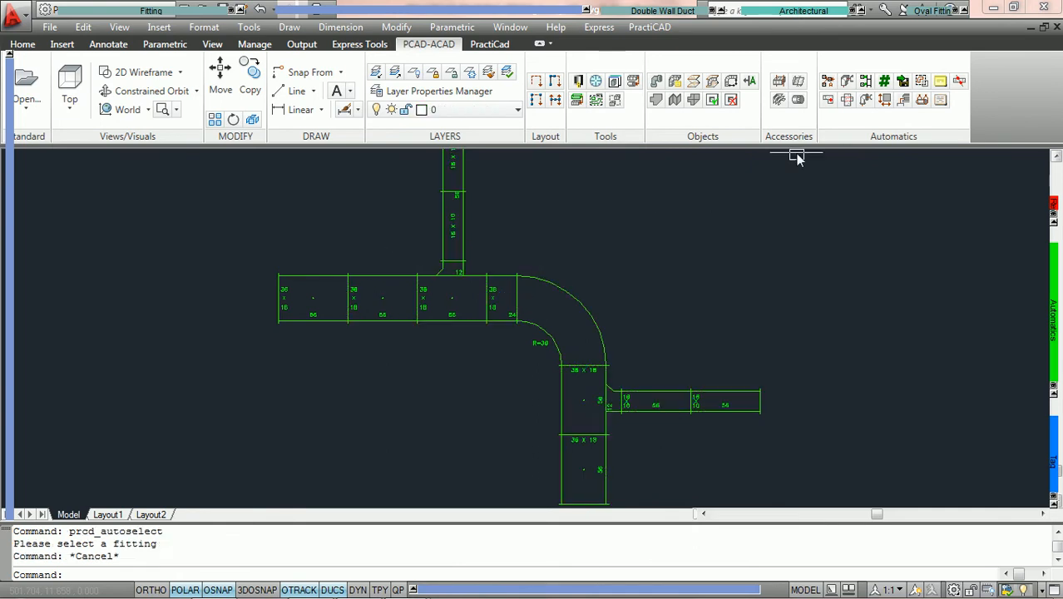
AutoSelect the fittings from the curved elbow back along the duct line using Line, Backward, and clear the selection.
click(924, 83)
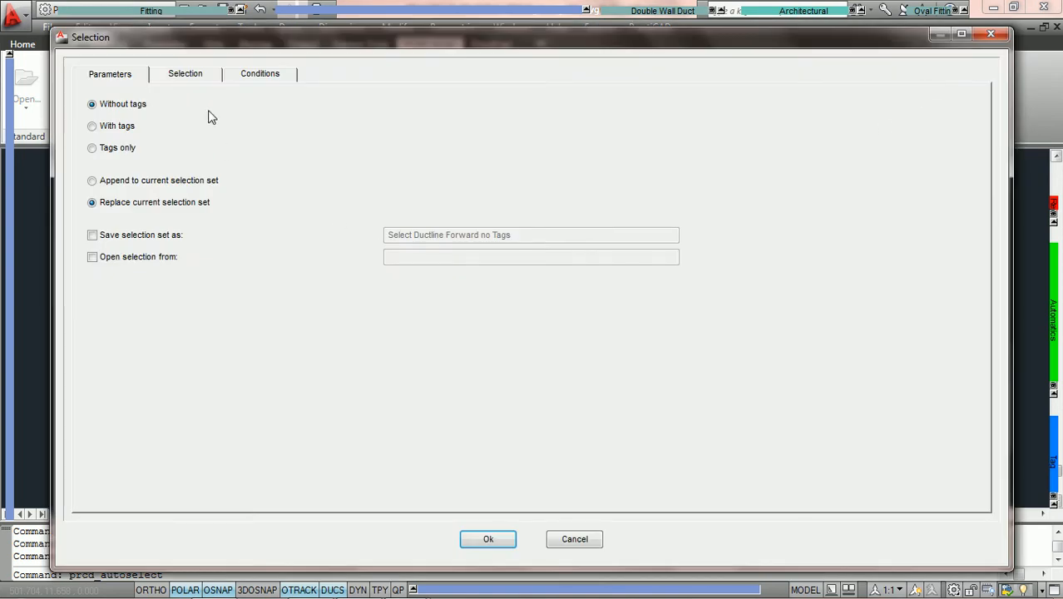
click(198, 80)
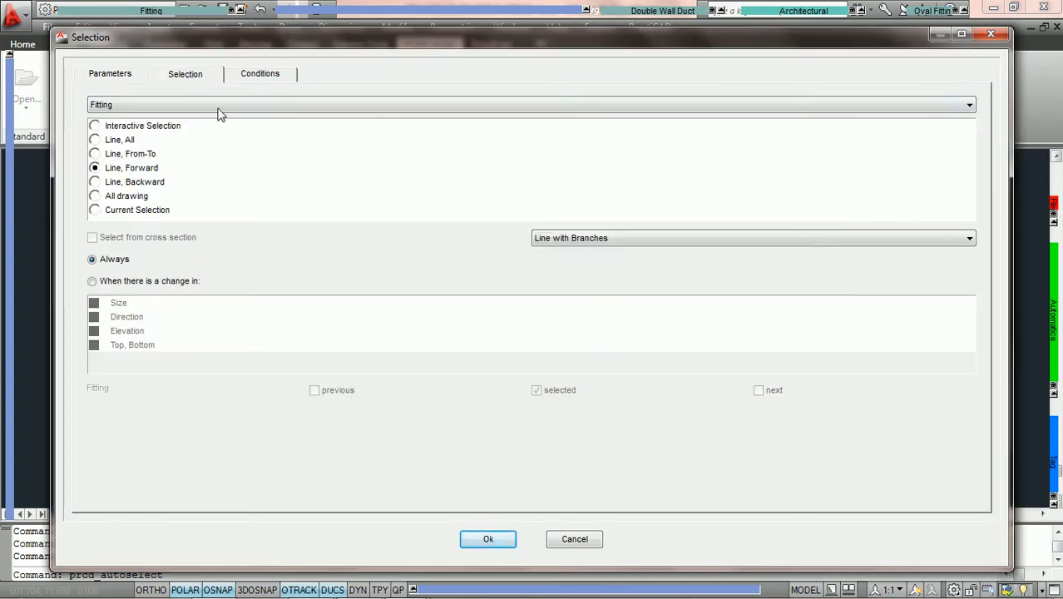
click(95, 182)
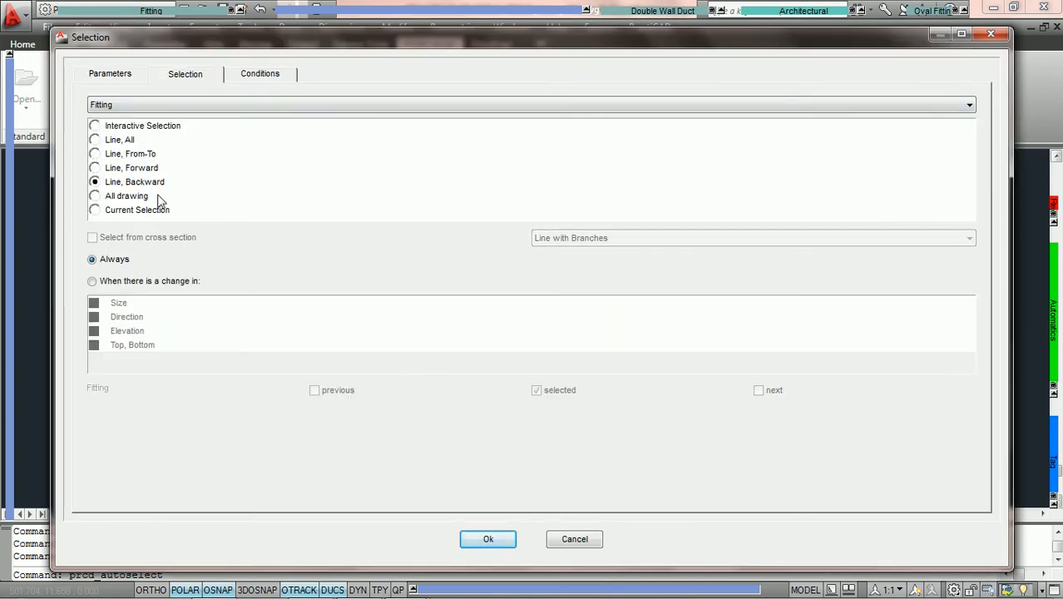
click(489, 540)
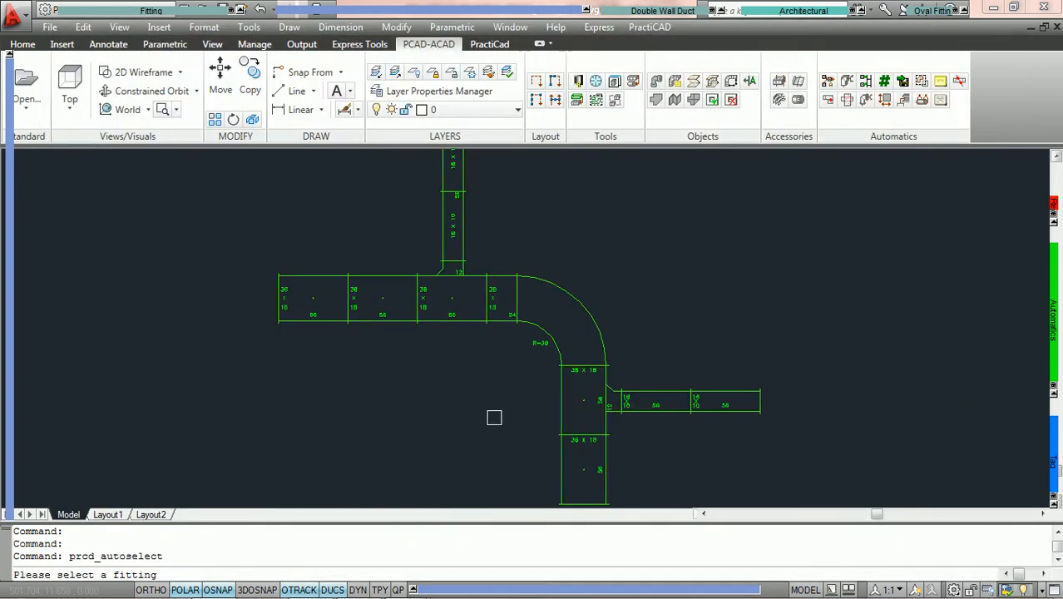
click(570, 292)
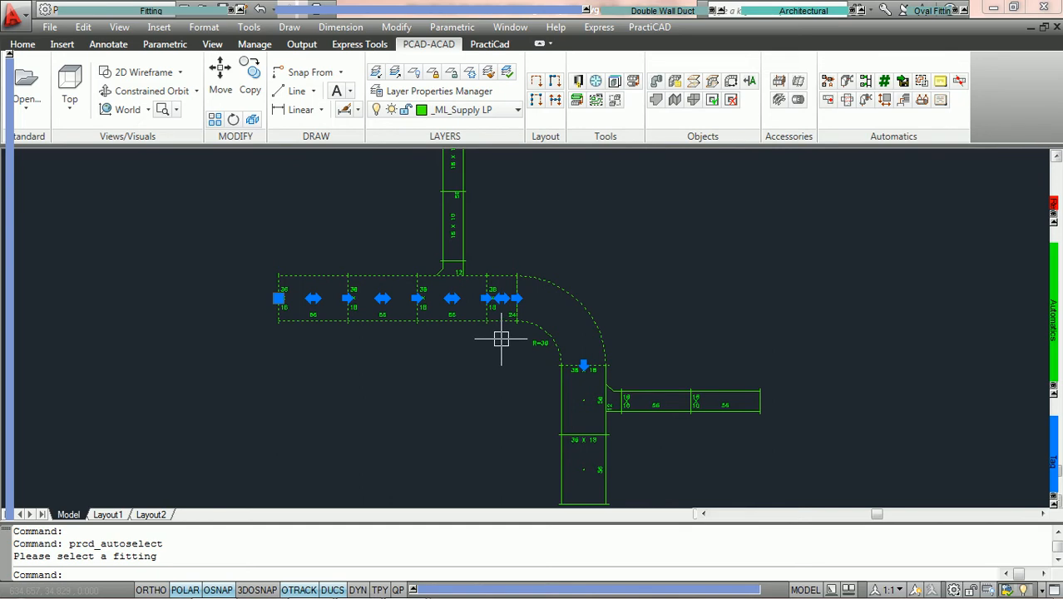
key(Escape)
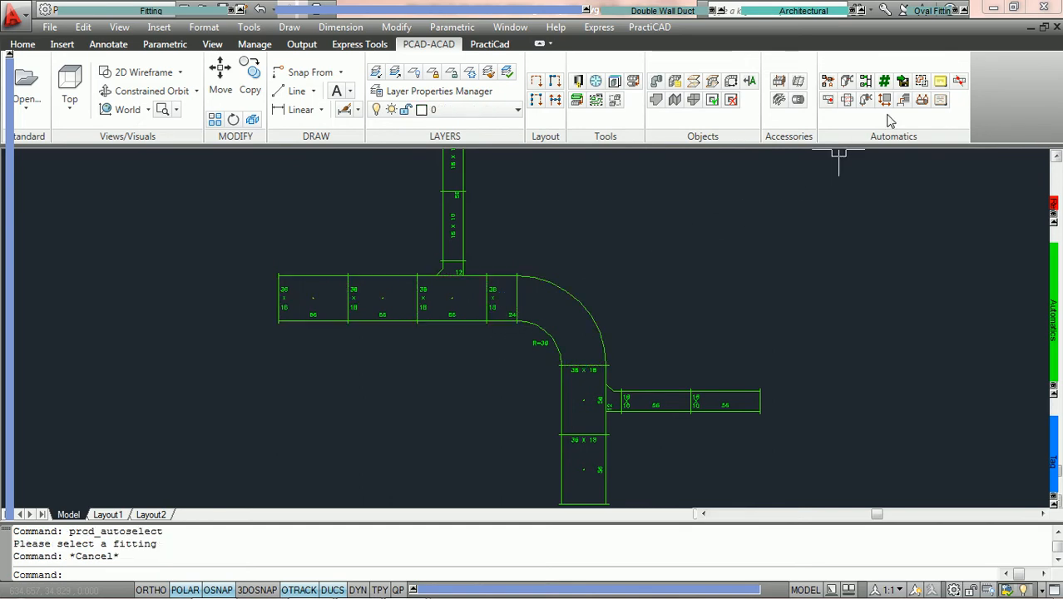
AutoSelect every fitting in the drawing using All drawing, and clear the selection.
click(922, 81)
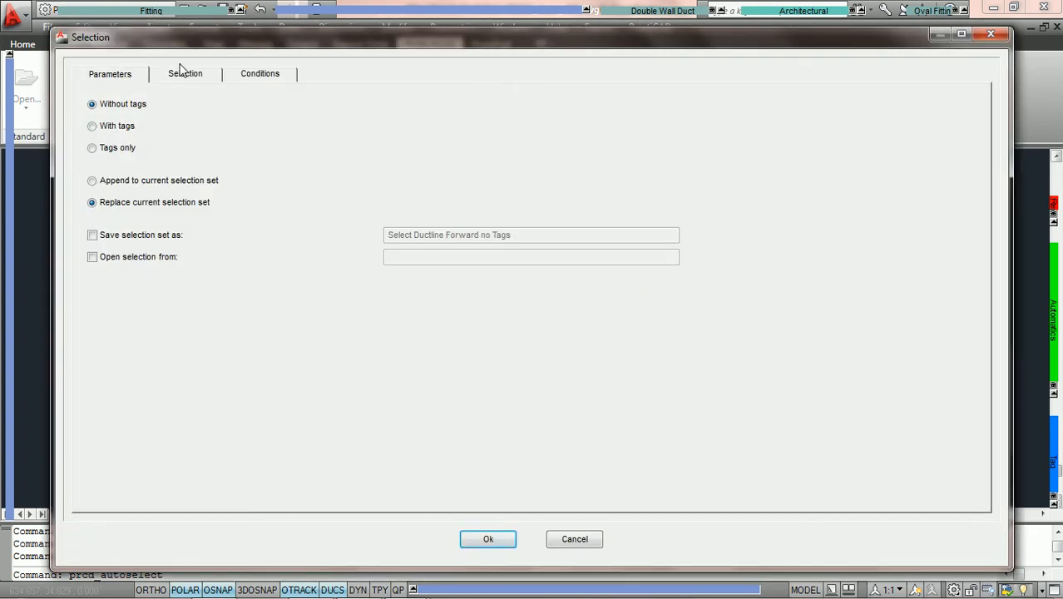
click(188, 74)
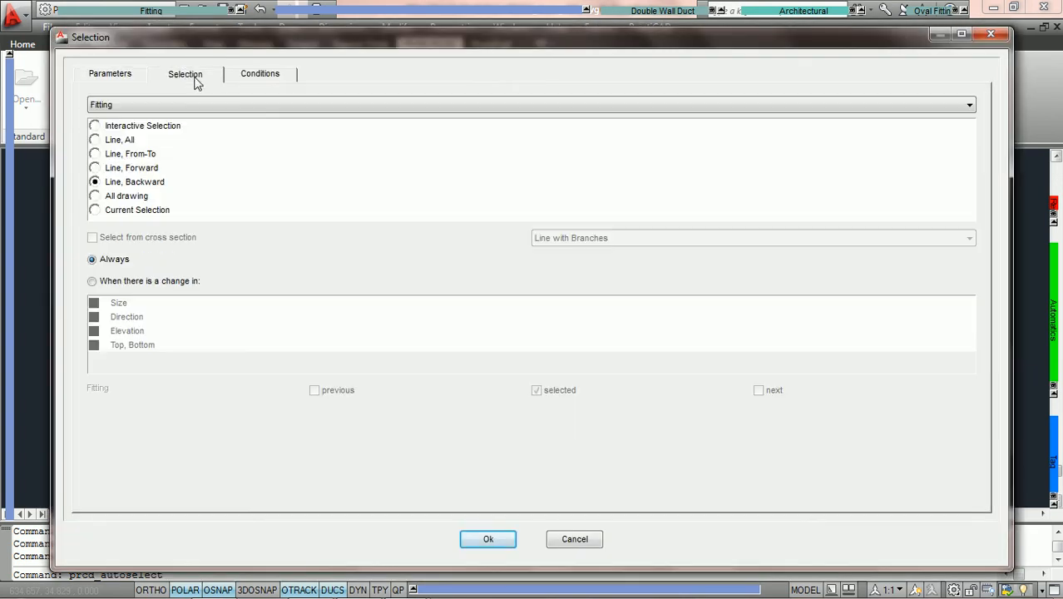
click(96, 196)
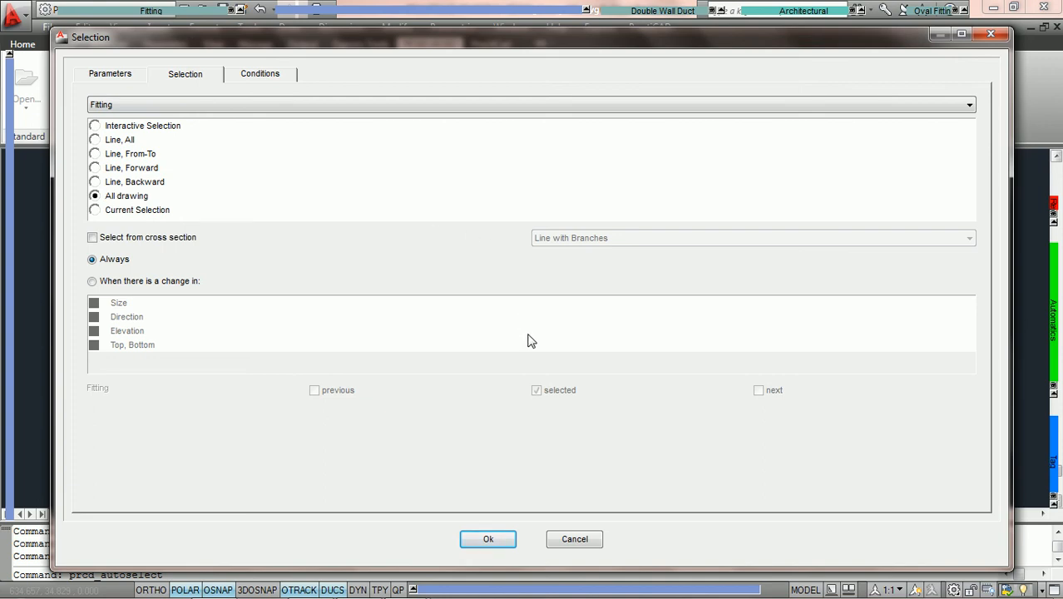
click(490, 540)
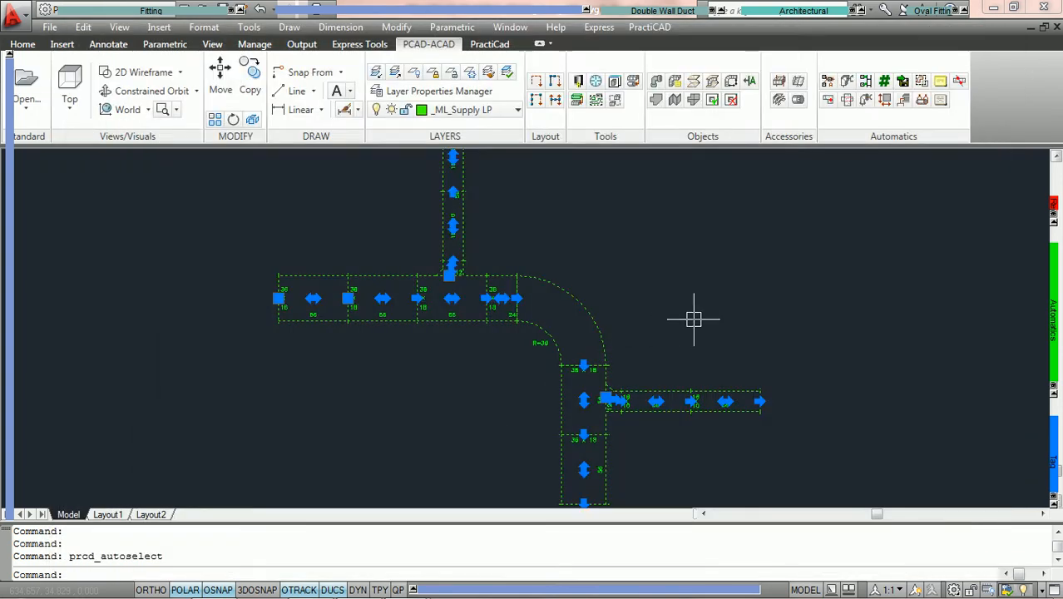
key(Escape)
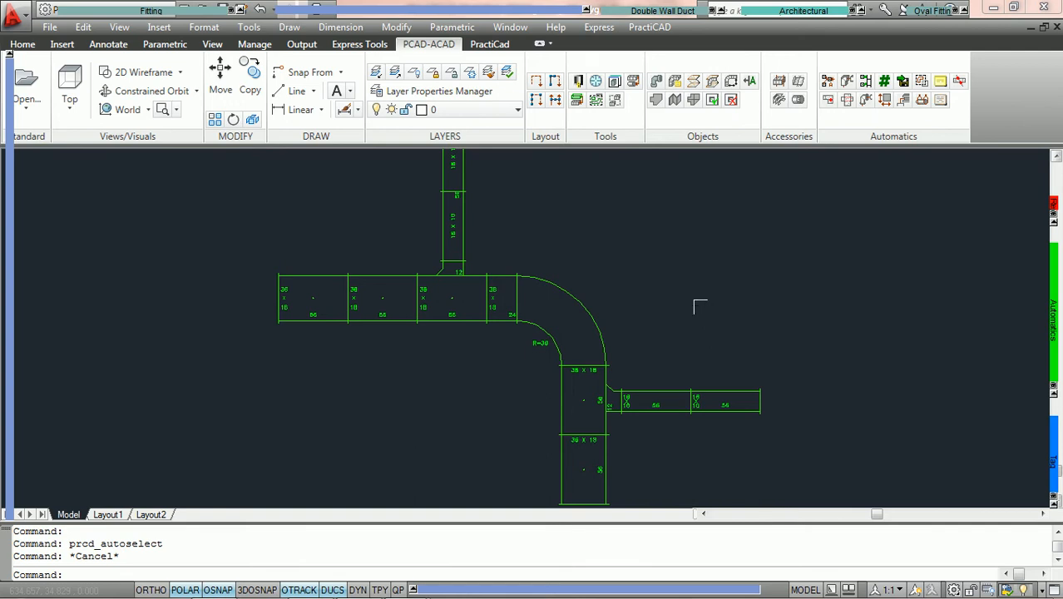
Crossing-select the central part of the duct line, AutoSelect only its fittings using Current Selection, and clear the selection.
click(671, 445)
click(371, 237)
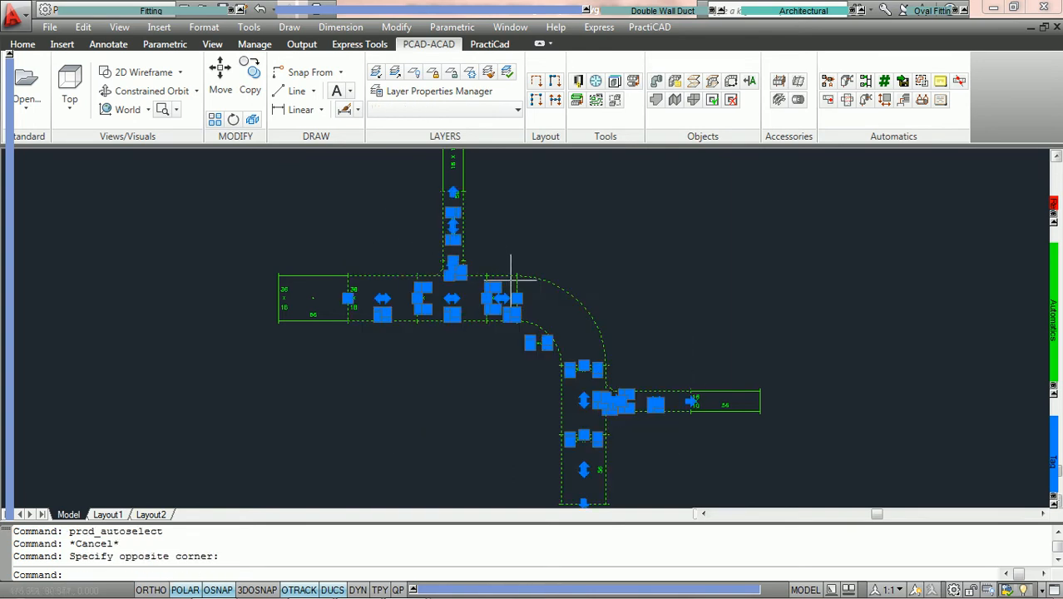
click(922, 82)
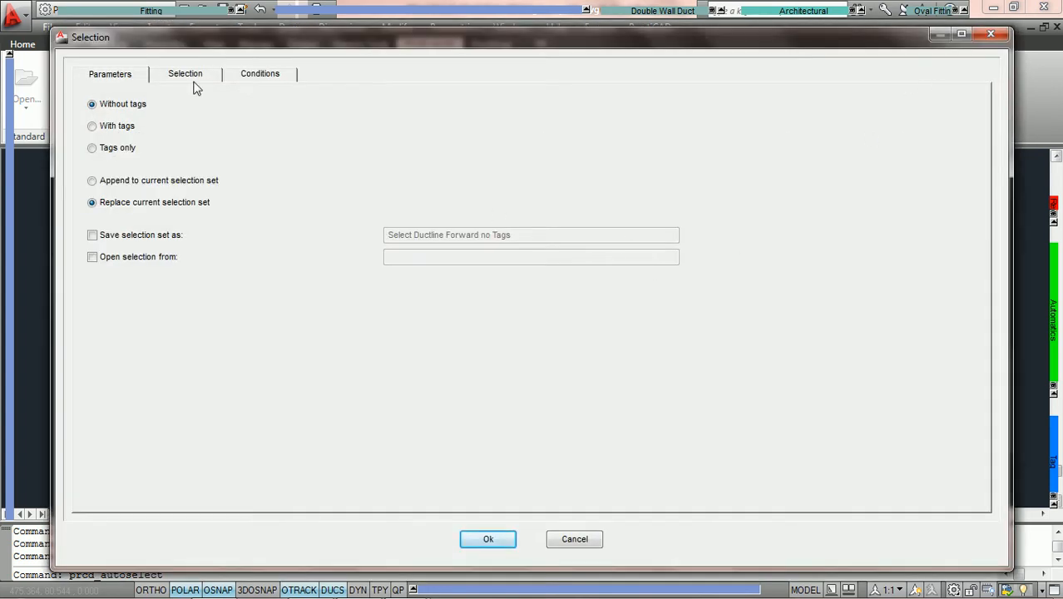
click(186, 76)
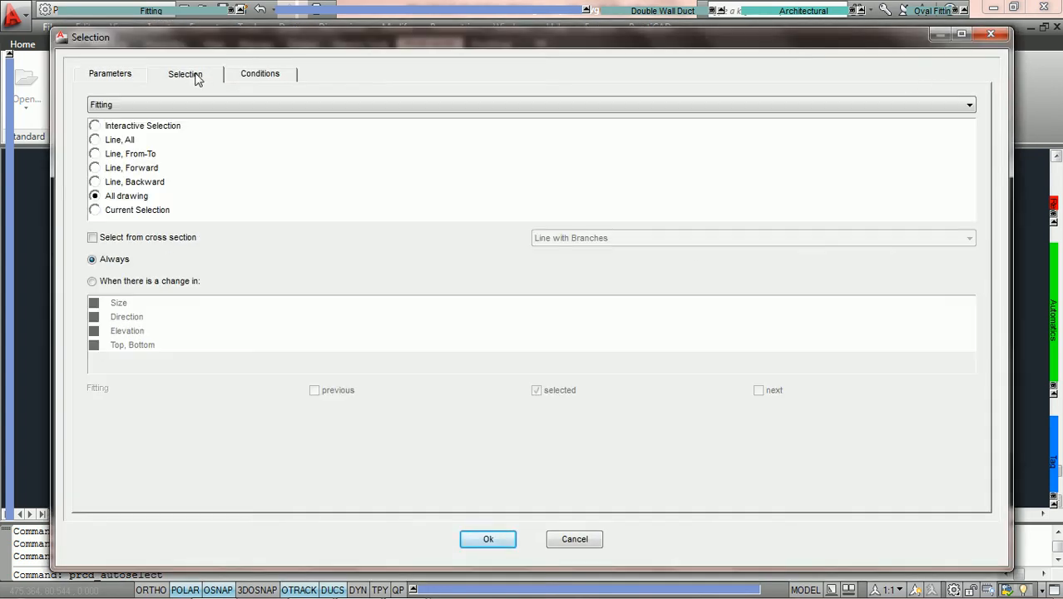
click(95, 212)
click(488, 540)
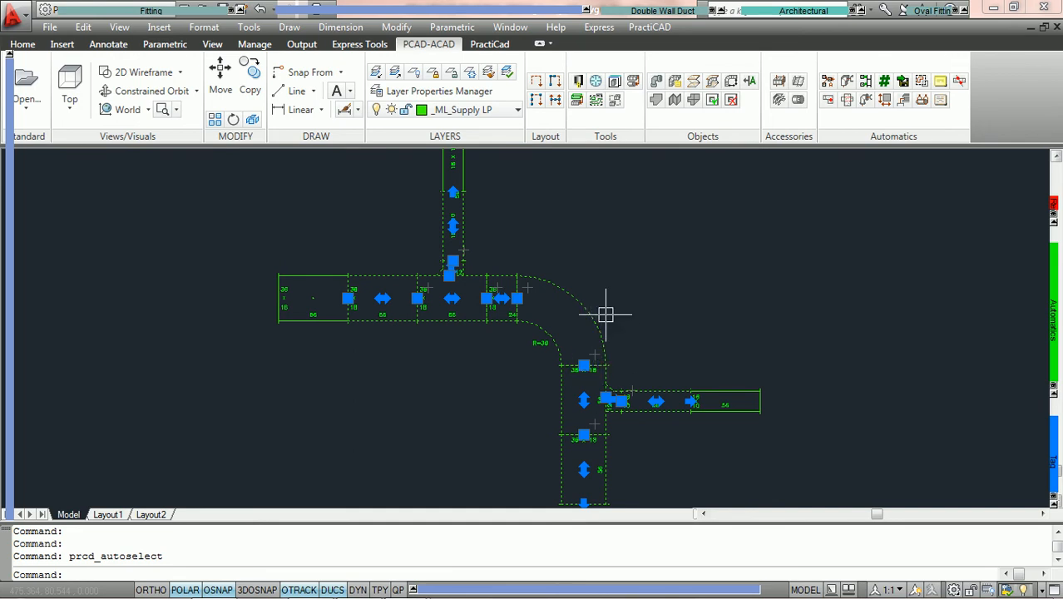
key(Escape)
AutoSelect the fittings from the first horizontal duct section using Line, Forward with Line with Branches, and clear the selection.
key(Return)
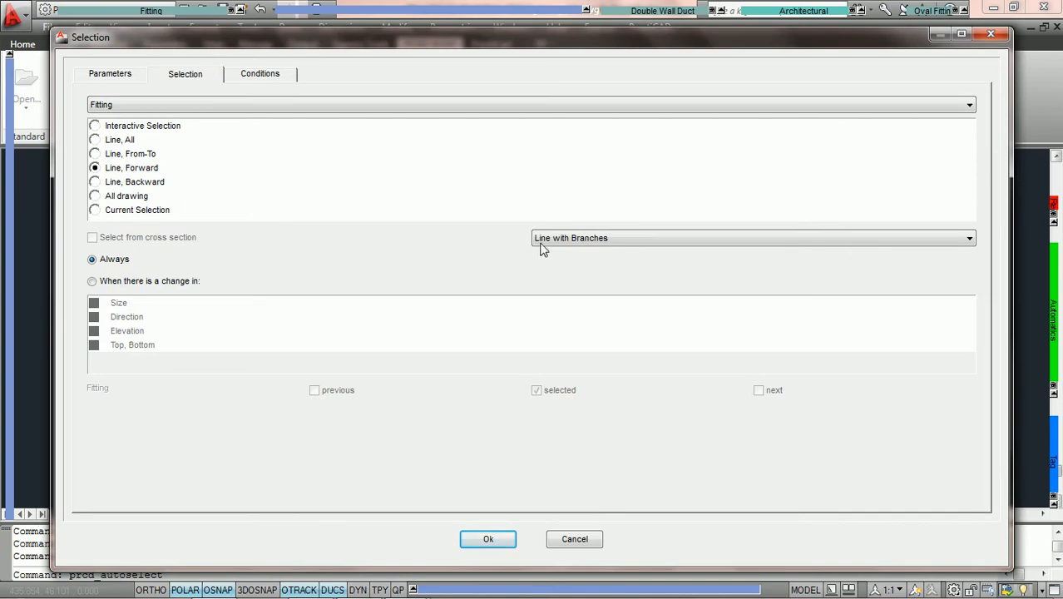
click(662, 240)
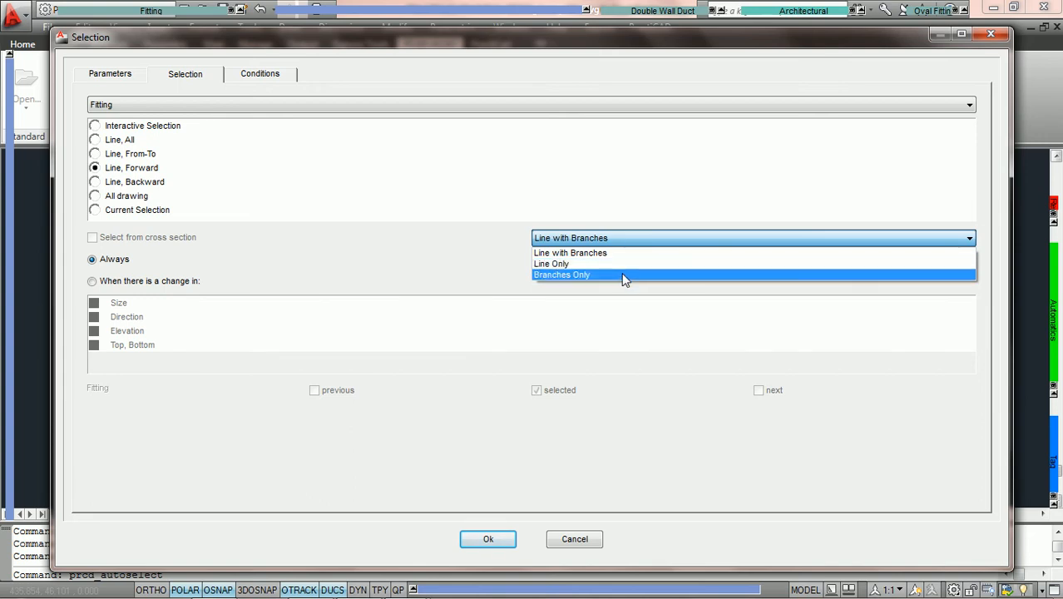
click(635, 237)
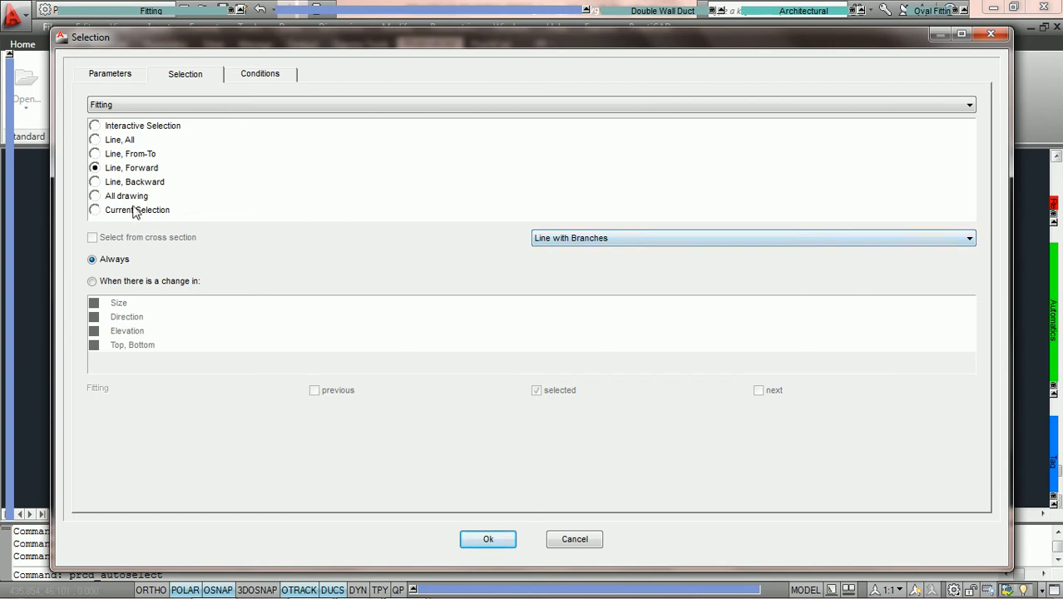
click(94, 211)
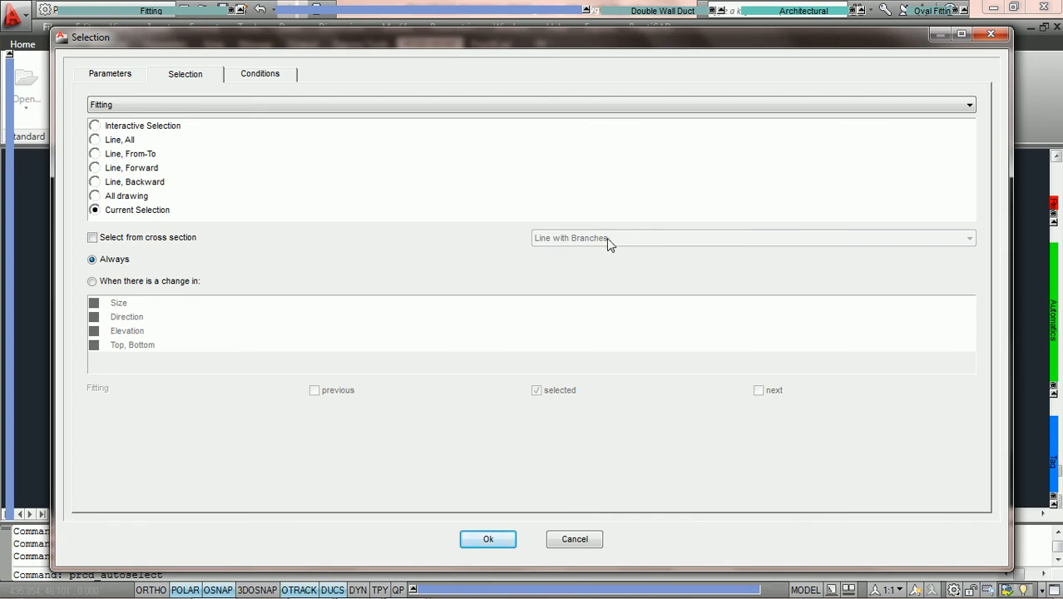
click(96, 168)
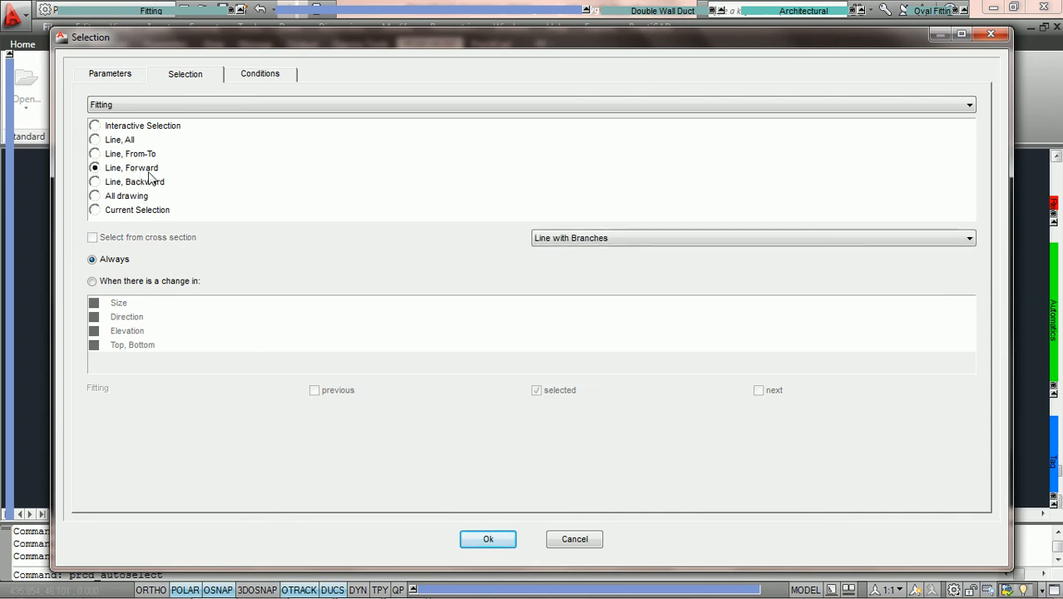
click(707, 239)
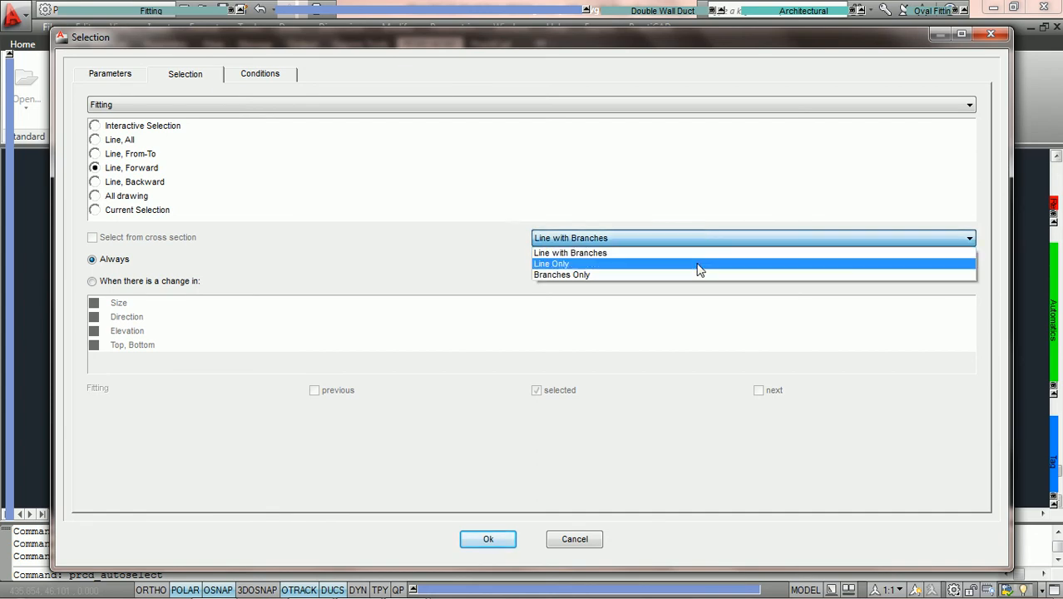
click(588, 254)
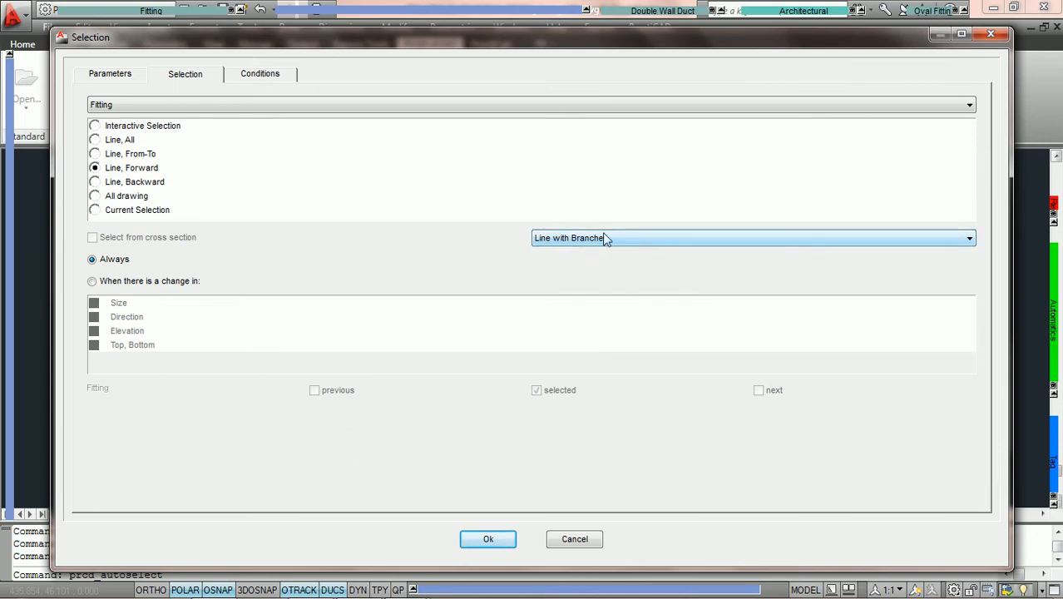
click(488, 539)
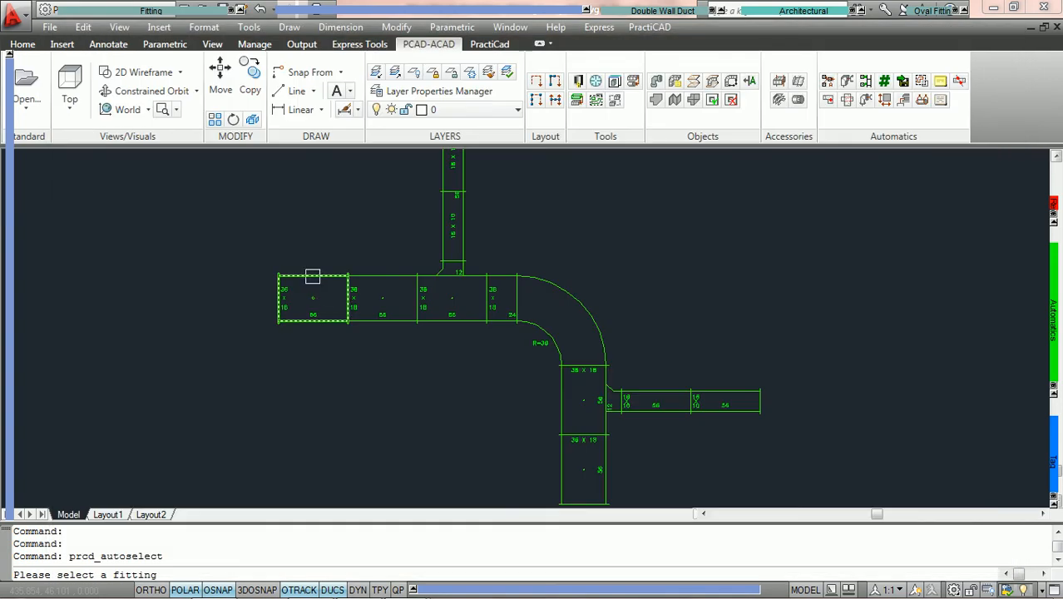
click(313, 277)
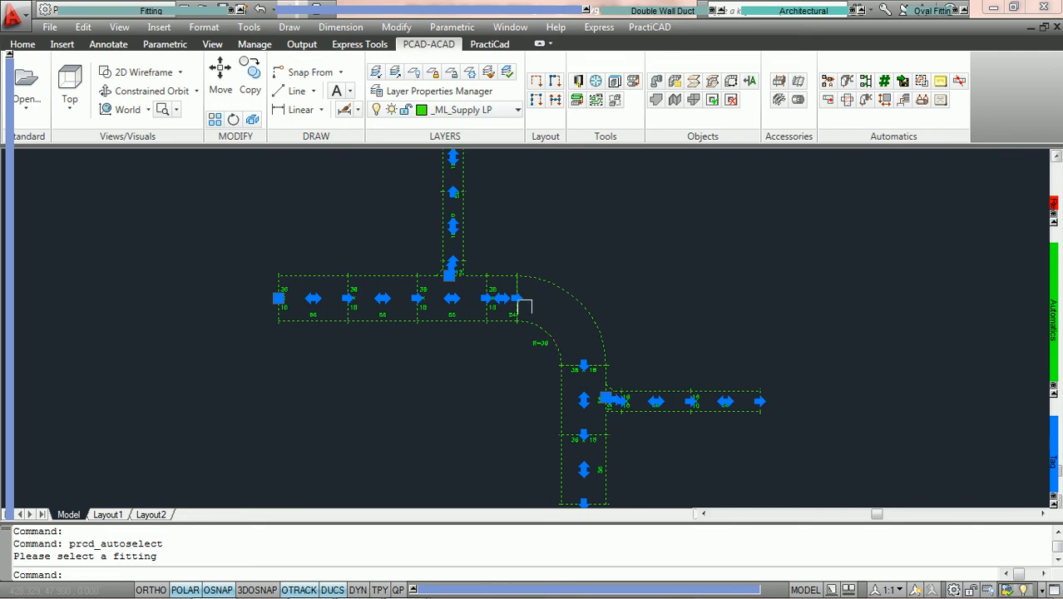
key(Escape)
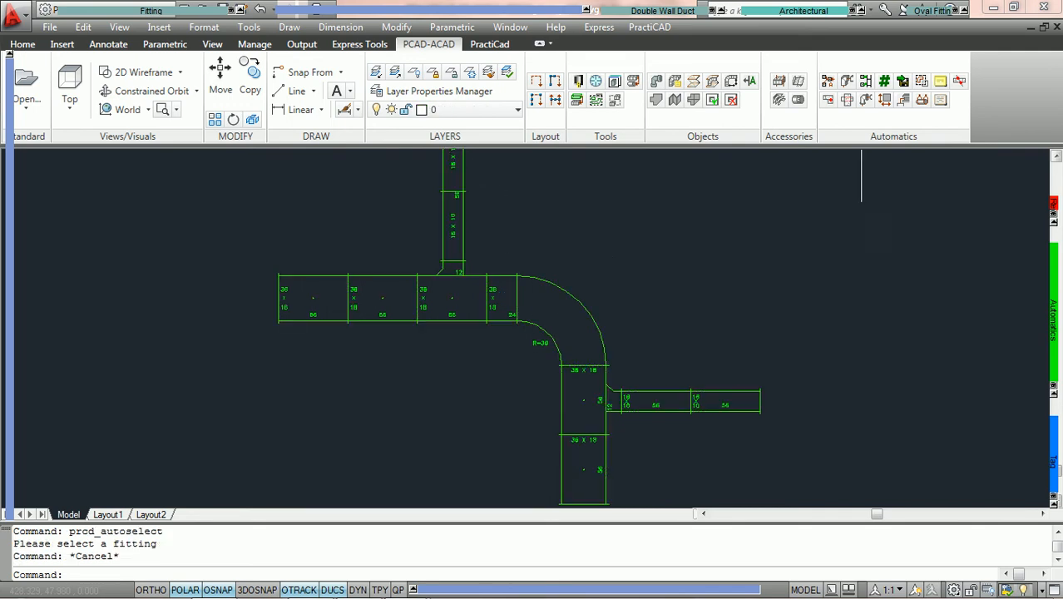
AutoSelect the main duct run from the first horizontal section using Line, Forward with Line Only, and clear the selection.
click(922, 81)
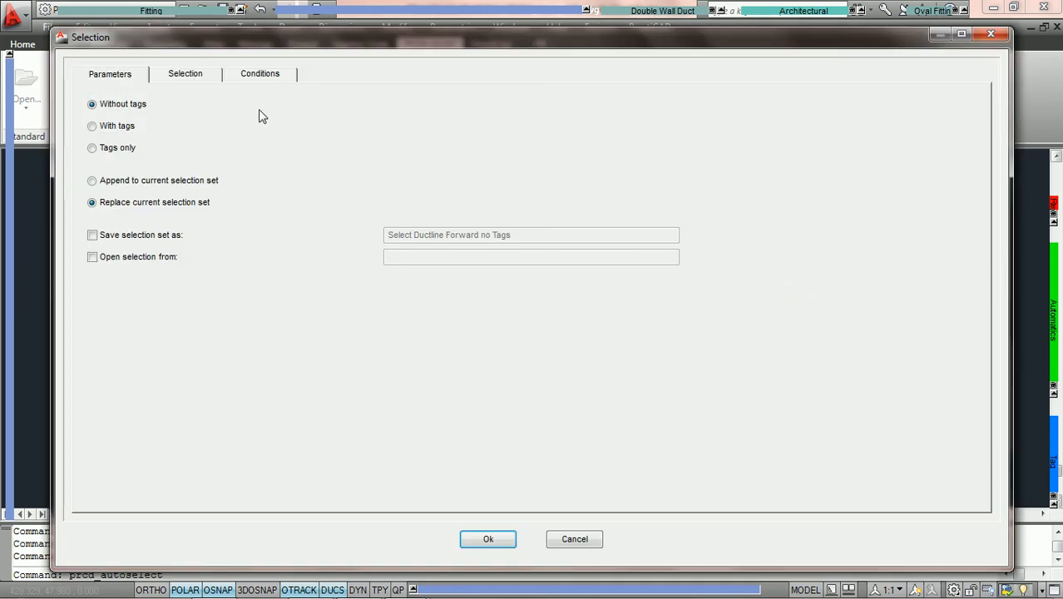
click(187, 75)
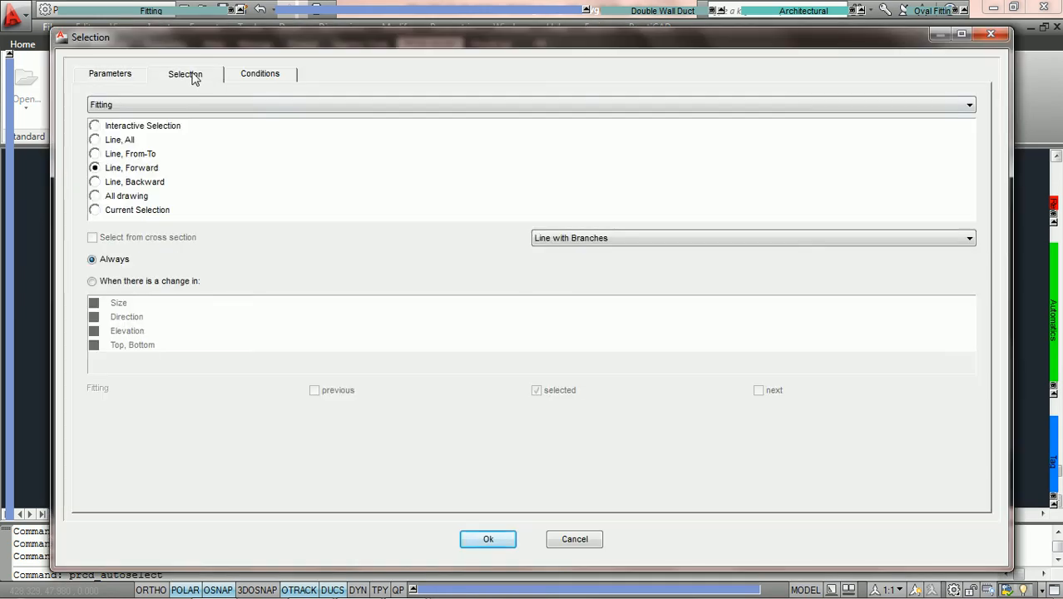
click(616, 239)
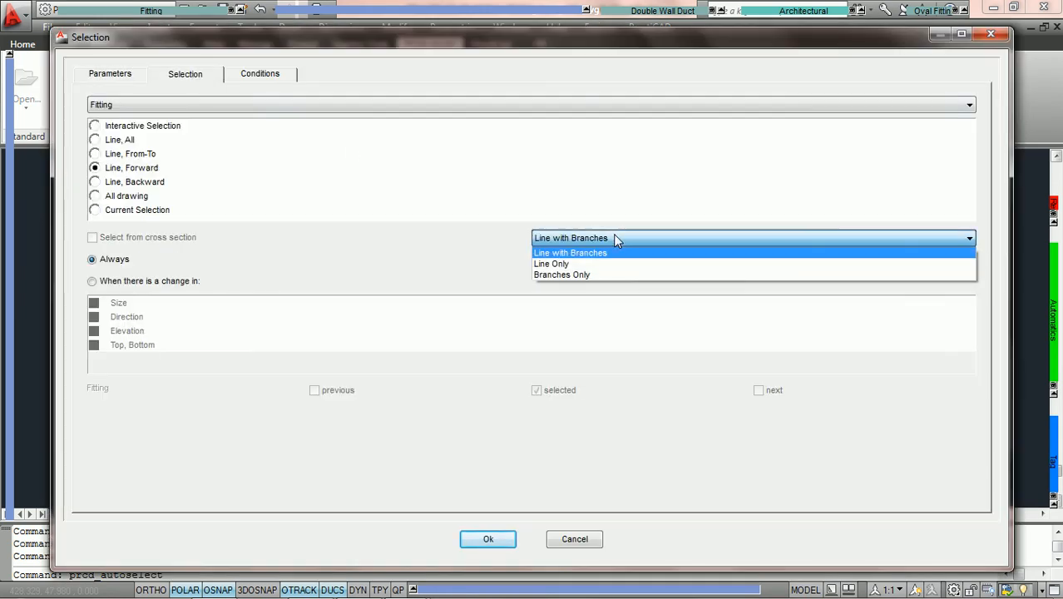
click(571, 265)
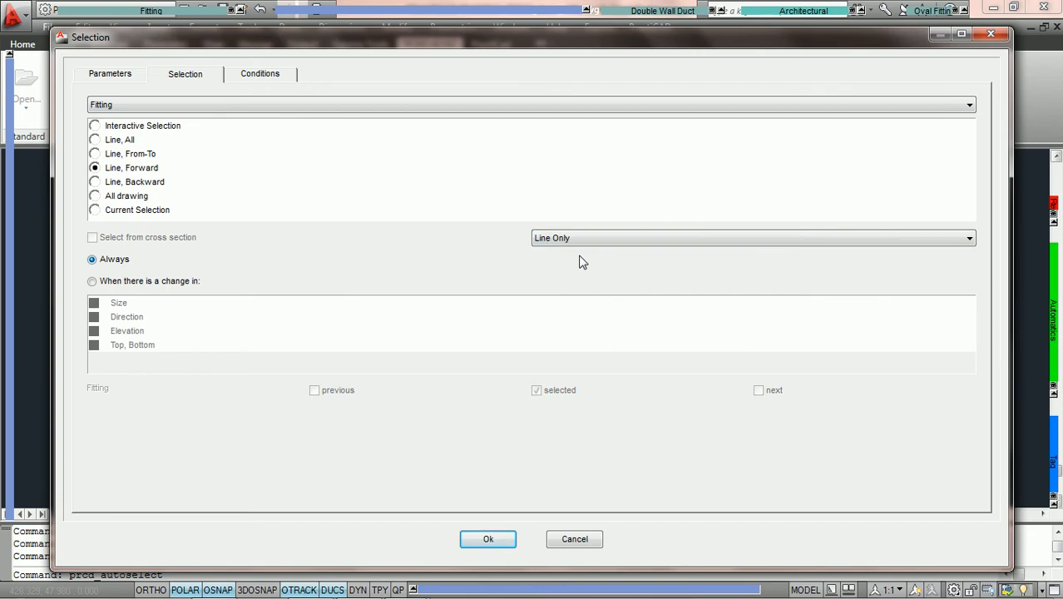
click(488, 539)
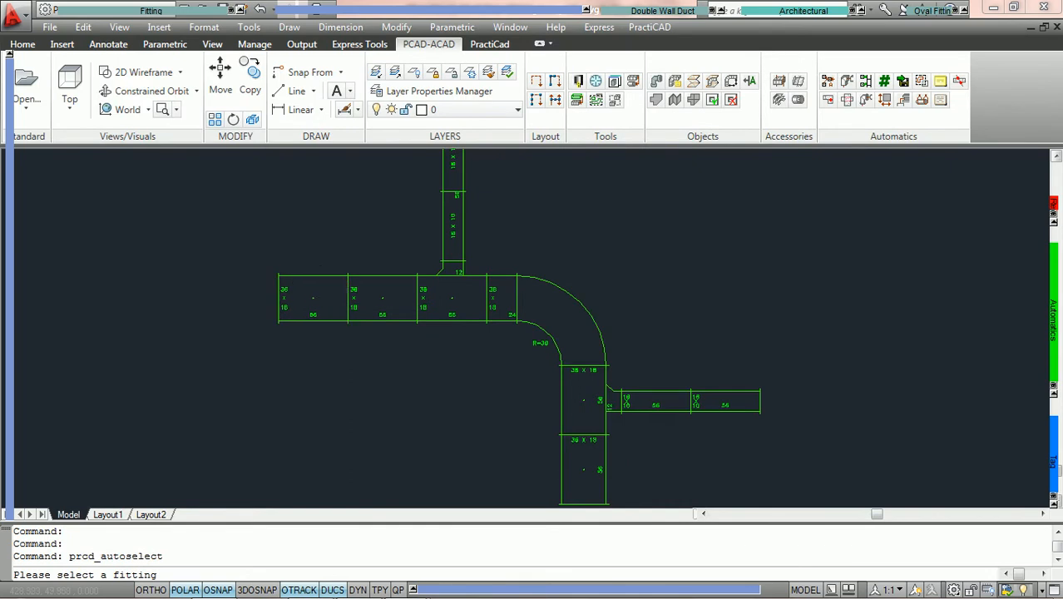
click(314, 274)
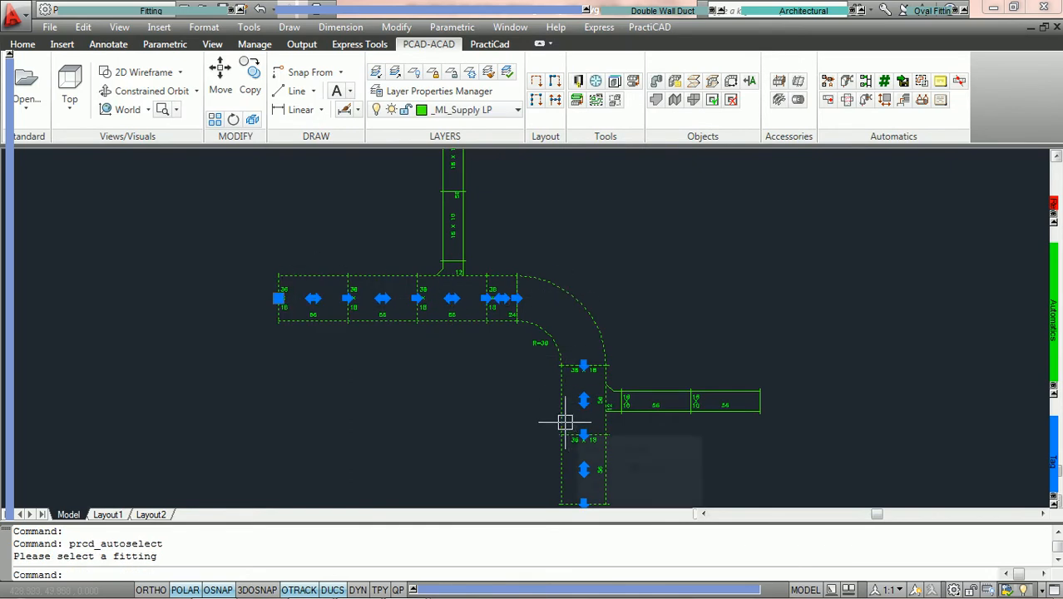
key(Escape)
AutoSelect only the branches from the first horizontal duct section using Line, Forward with Branches Only, and clear the selection.
click(922, 81)
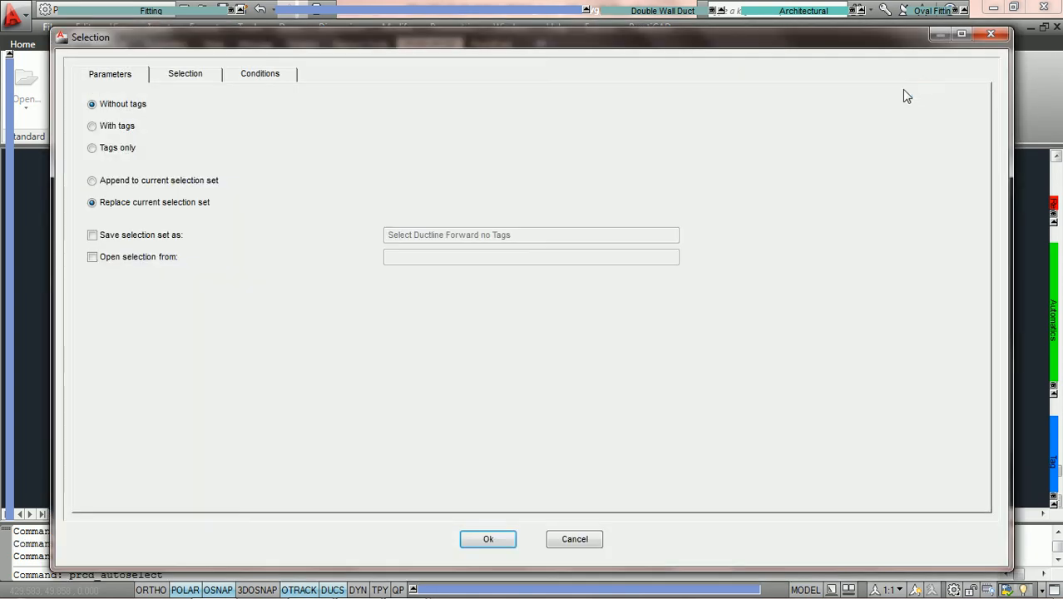
click(187, 75)
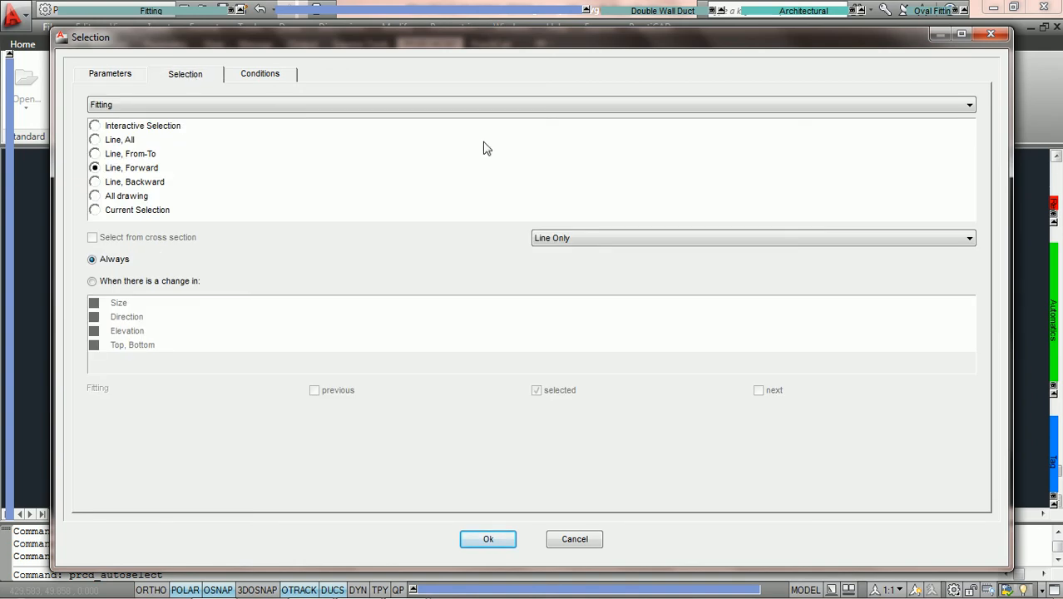
click(618, 239)
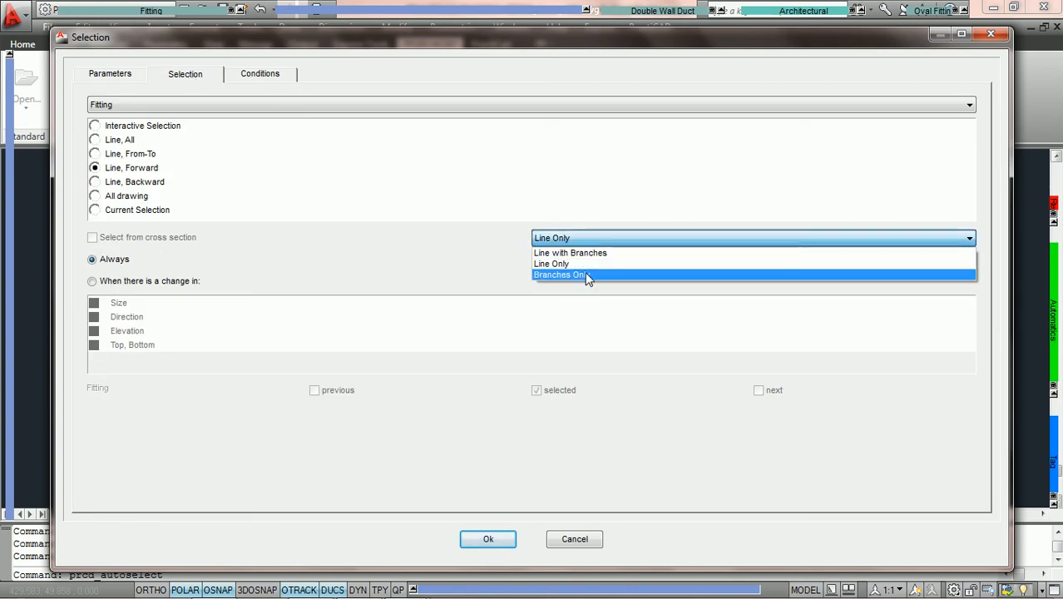
click(586, 277)
click(488, 539)
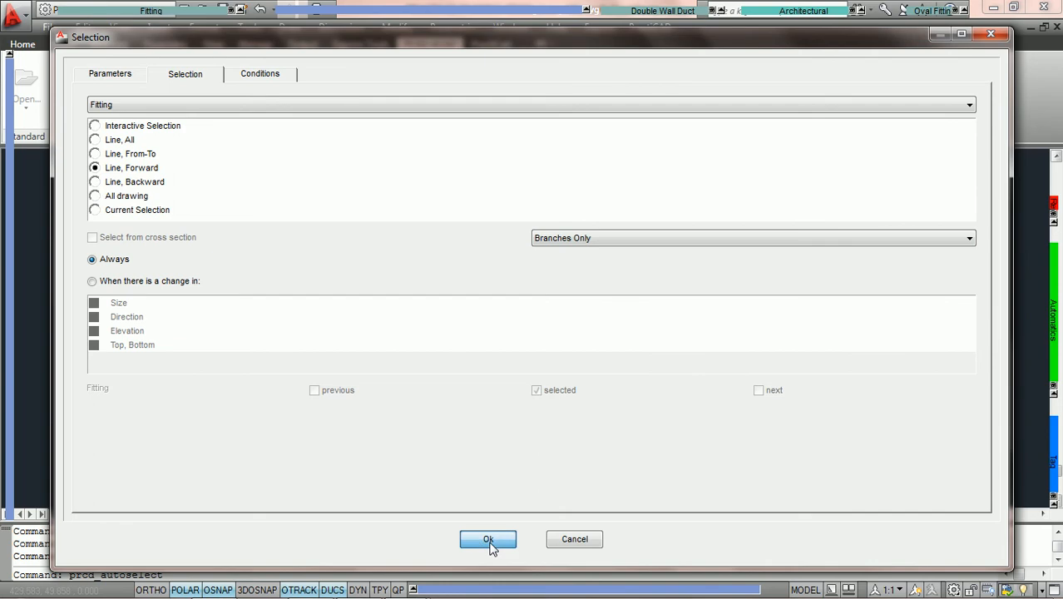
click(319, 285)
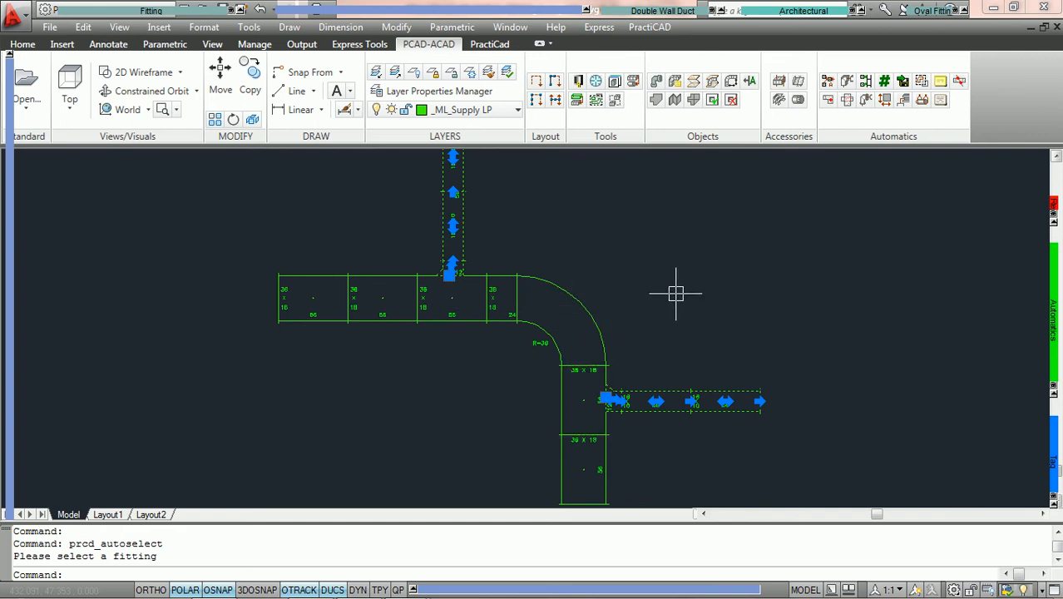
key(Escape)
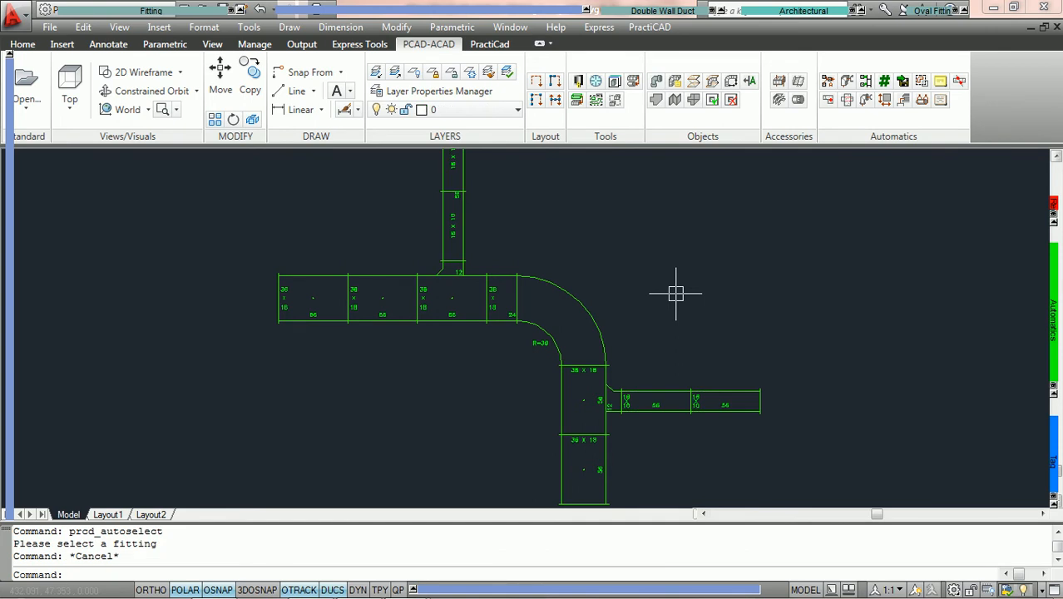
Select the A - A cross section of the duct line.
key(Return)
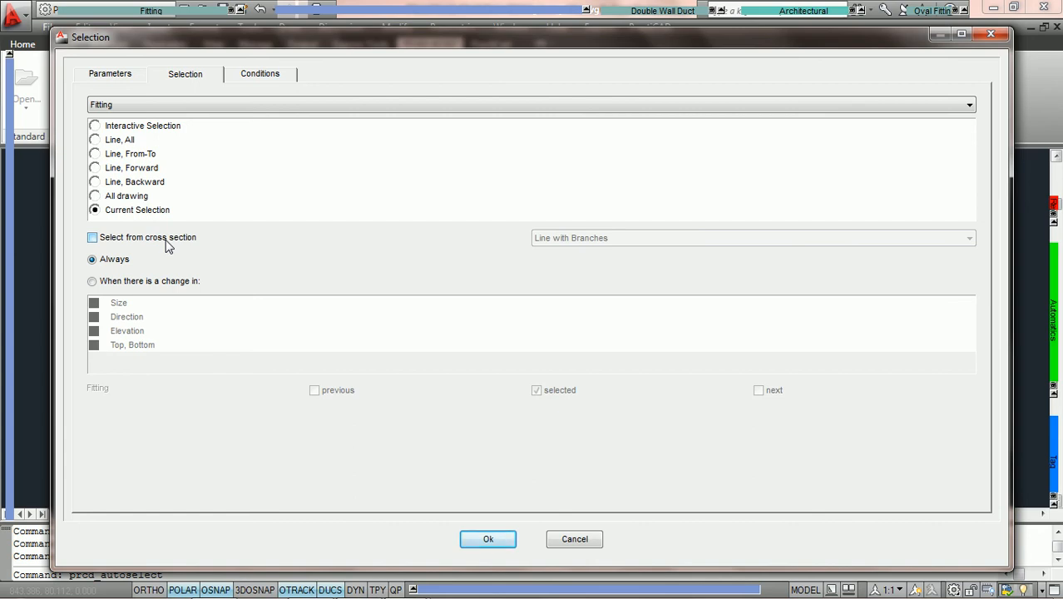
click(495, 539)
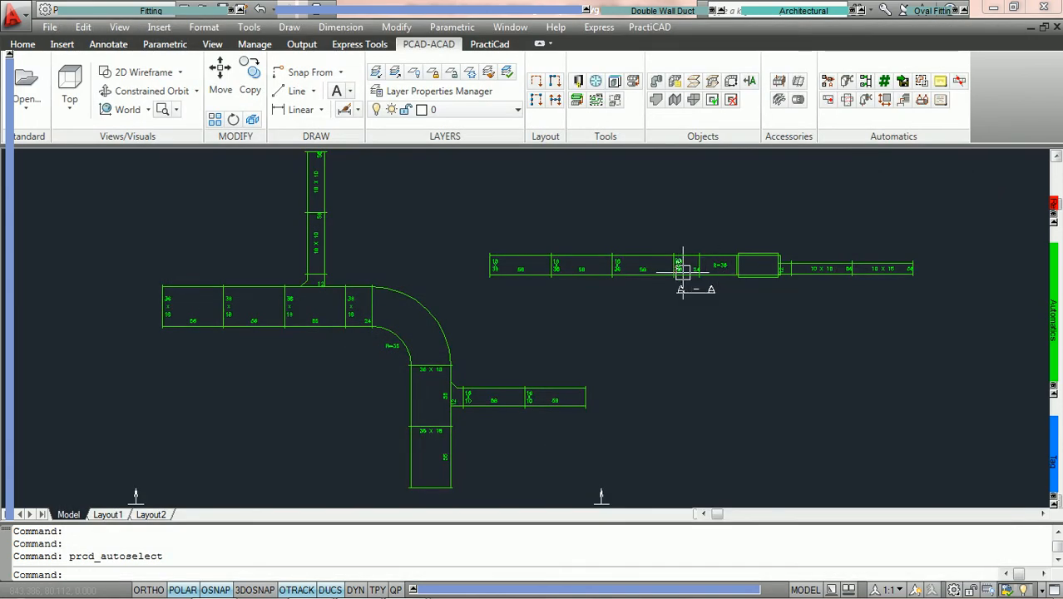
click(556, 270)
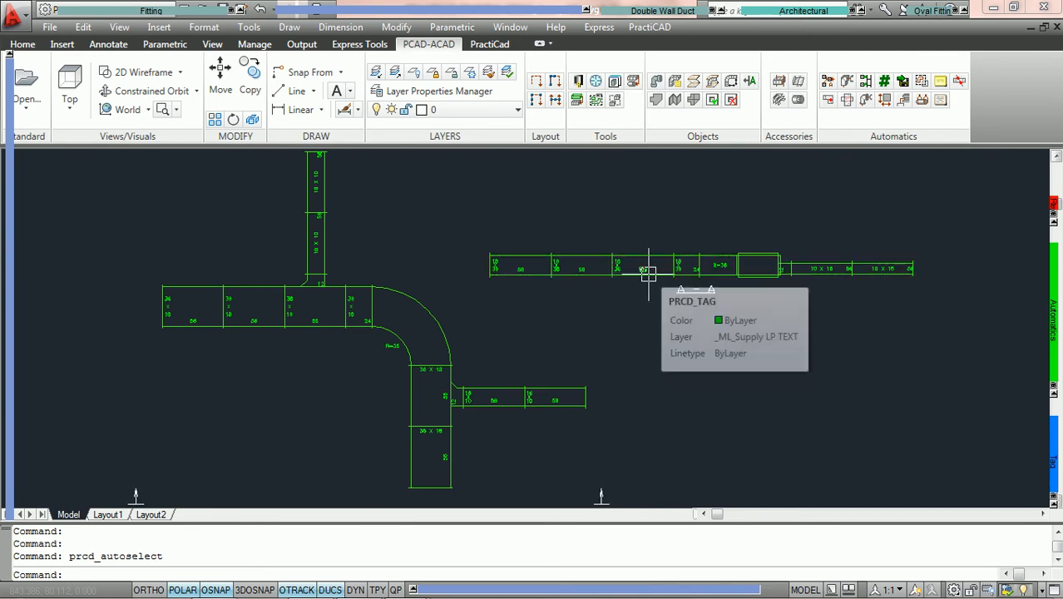
click(658, 243)
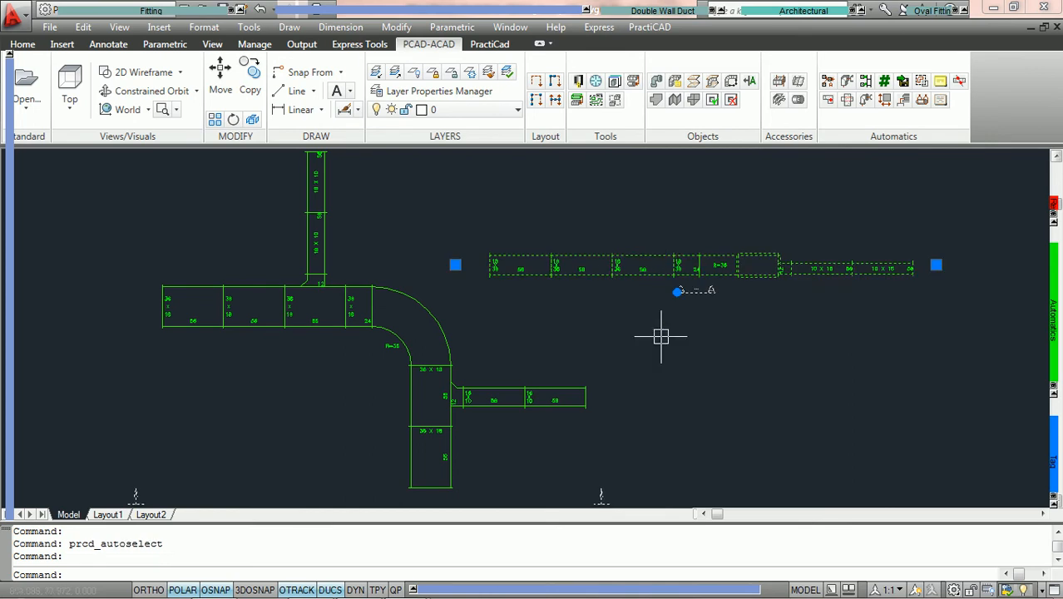
scroll(726, 303, up, 2)
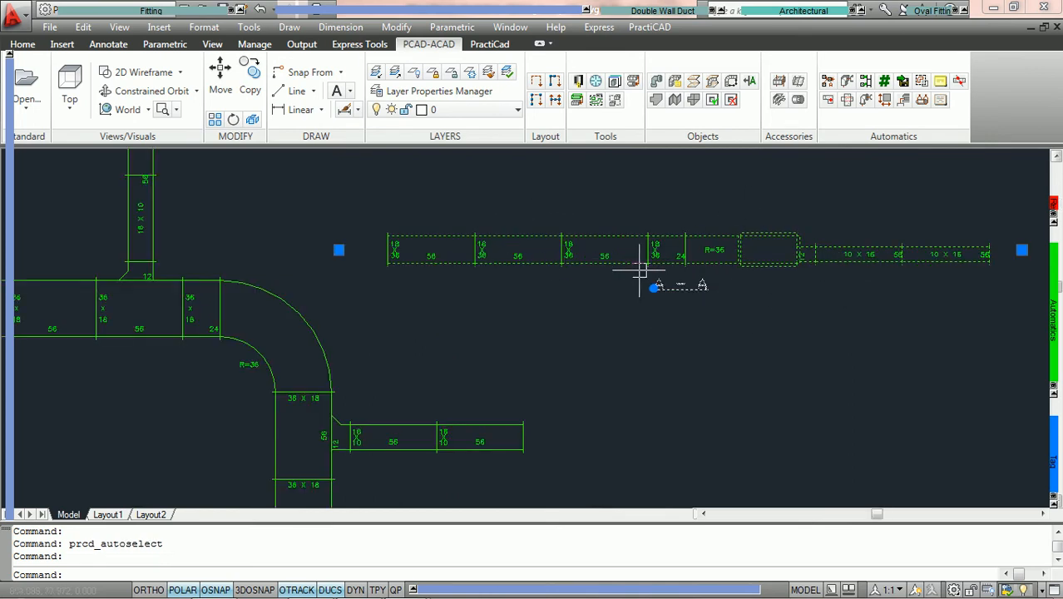
scroll(636, 280, down, 2)
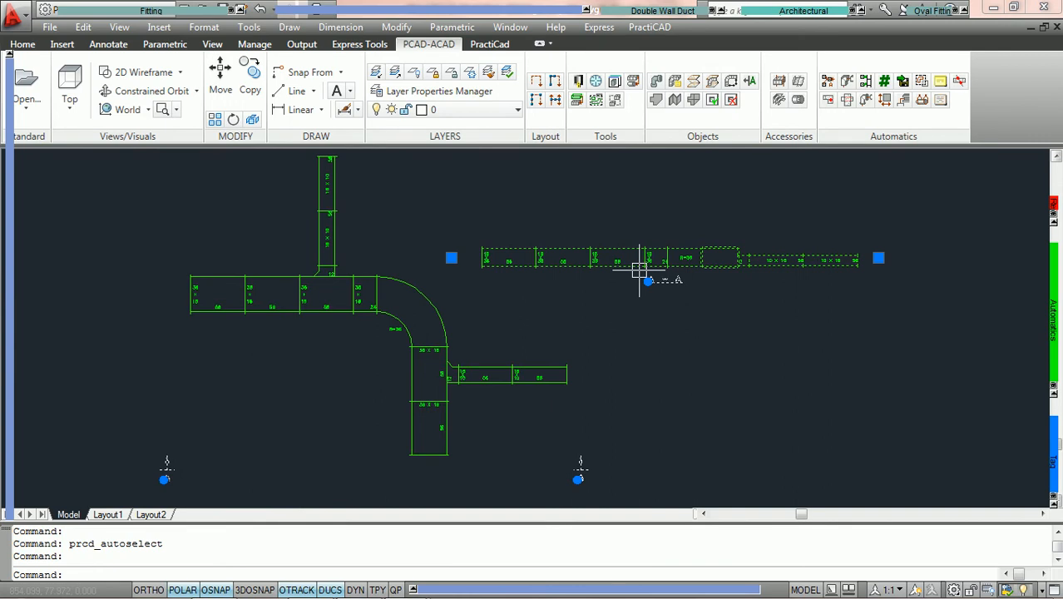
AutoSelect the plan fittings shown in section A - A using Current Selection with Select from cross section enabled, and clear the selection.
click(922, 82)
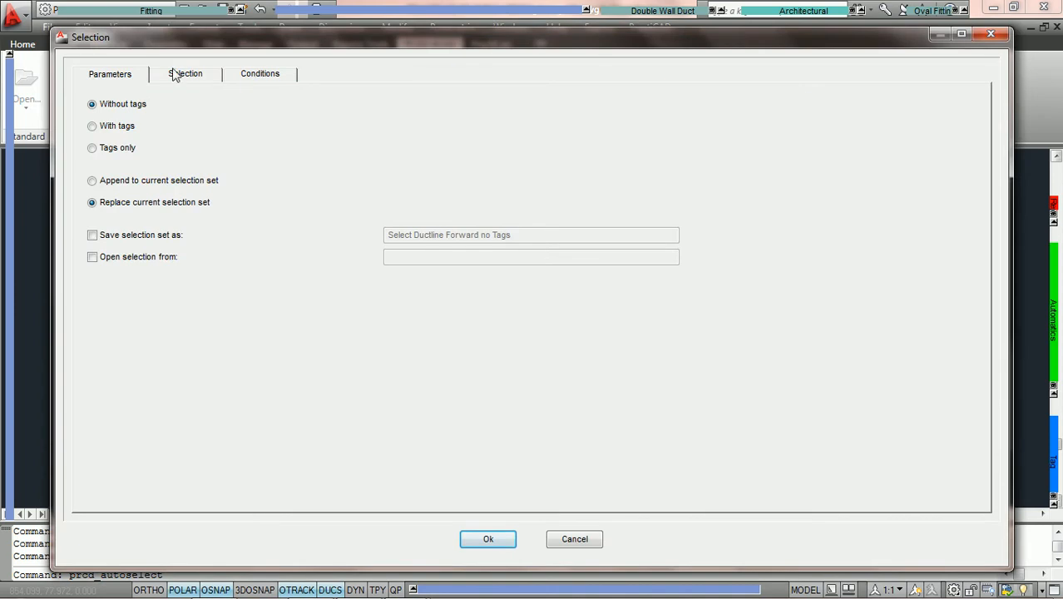
click(176, 76)
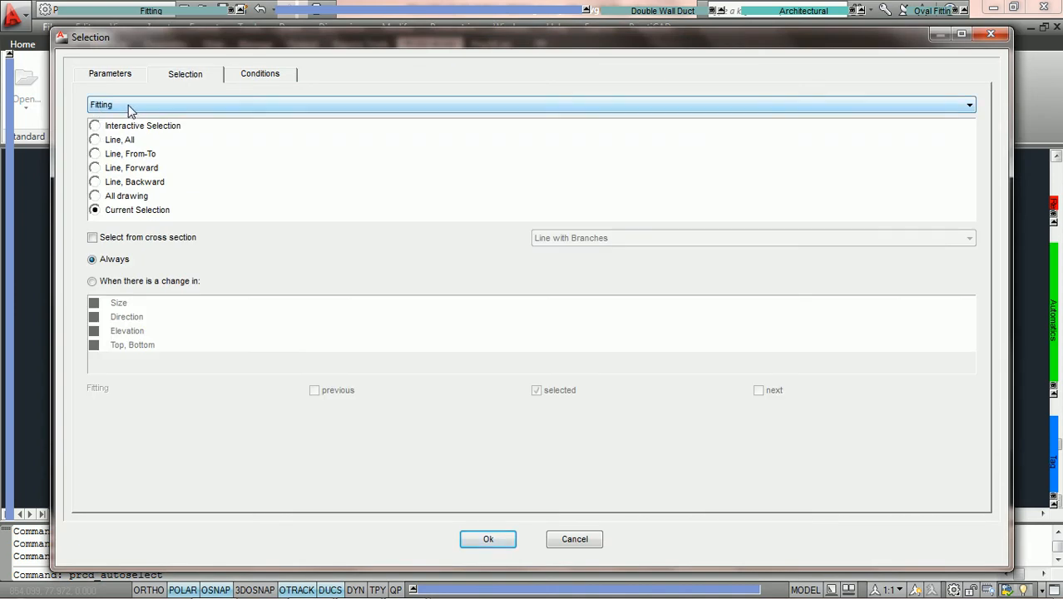
click(108, 79)
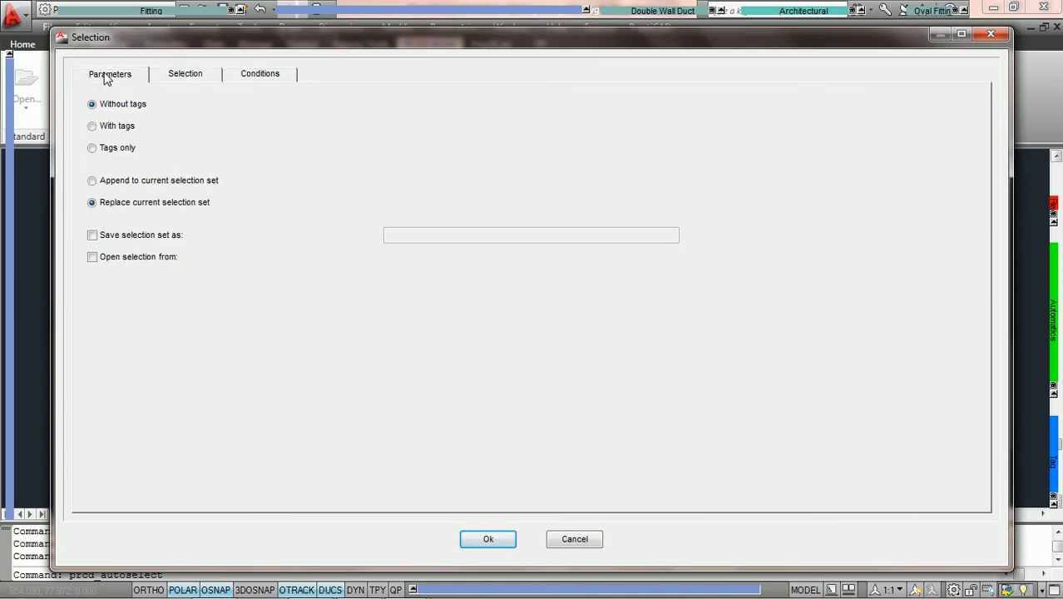
click(170, 78)
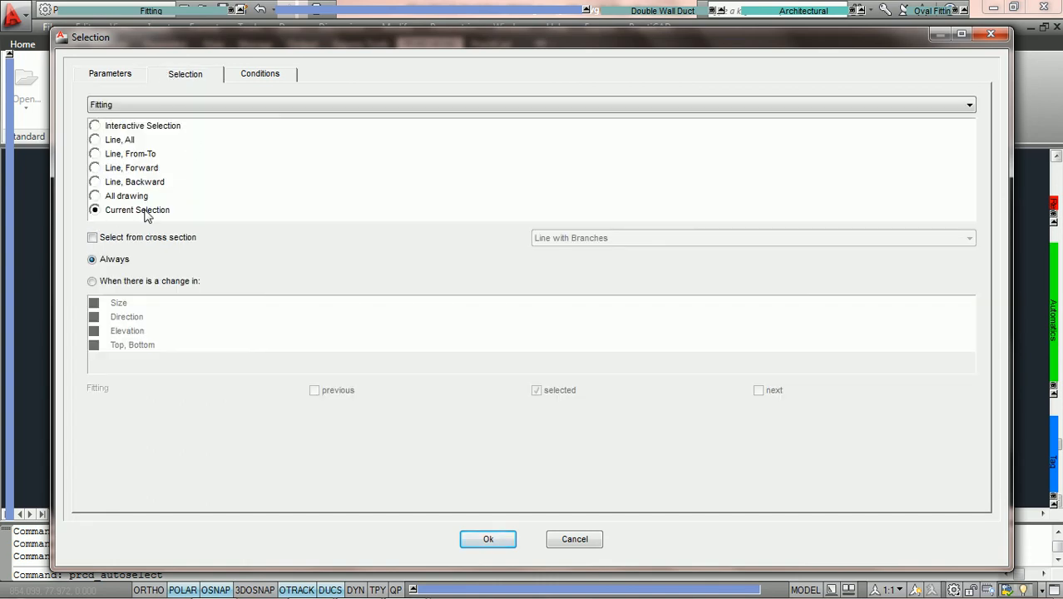
click(93, 238)
click(502, 541)
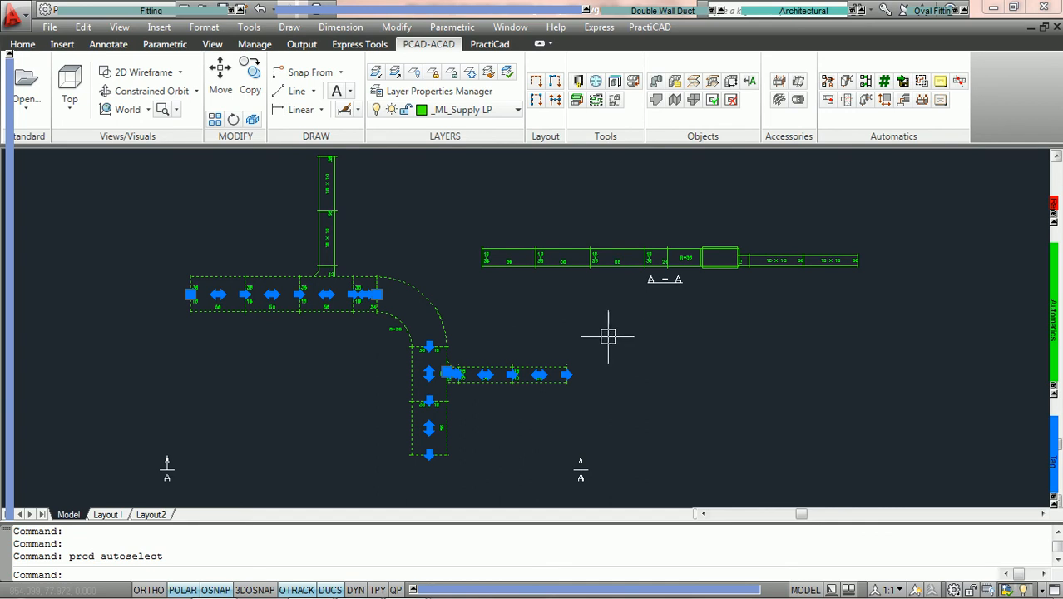
key(Escape)
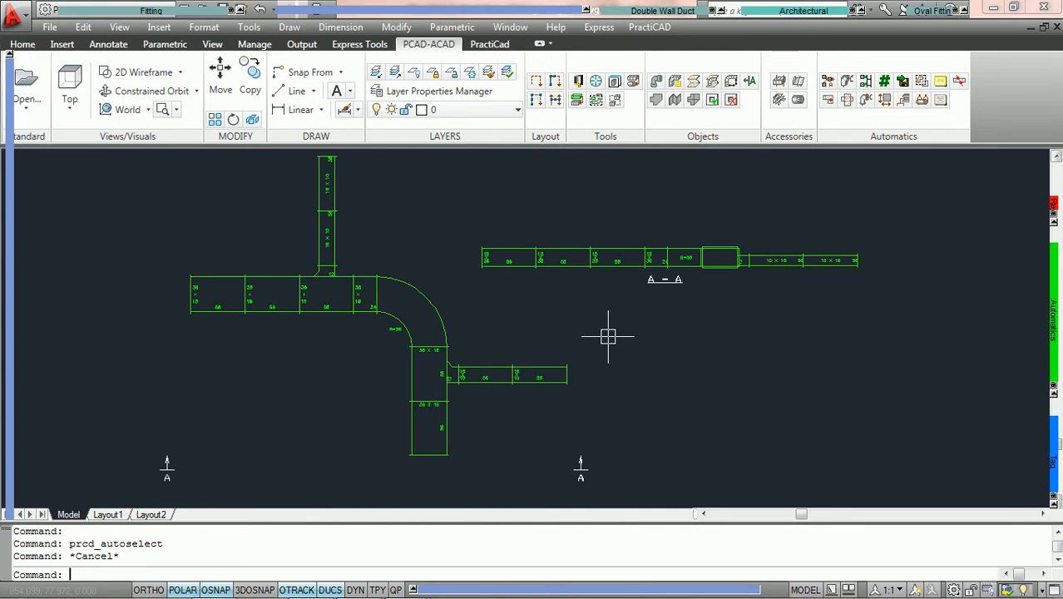
AutoSelect fittings from the first horizontal duct section using Line, Forward with Line with Branches, only when there is a change in Size.
key(Return)
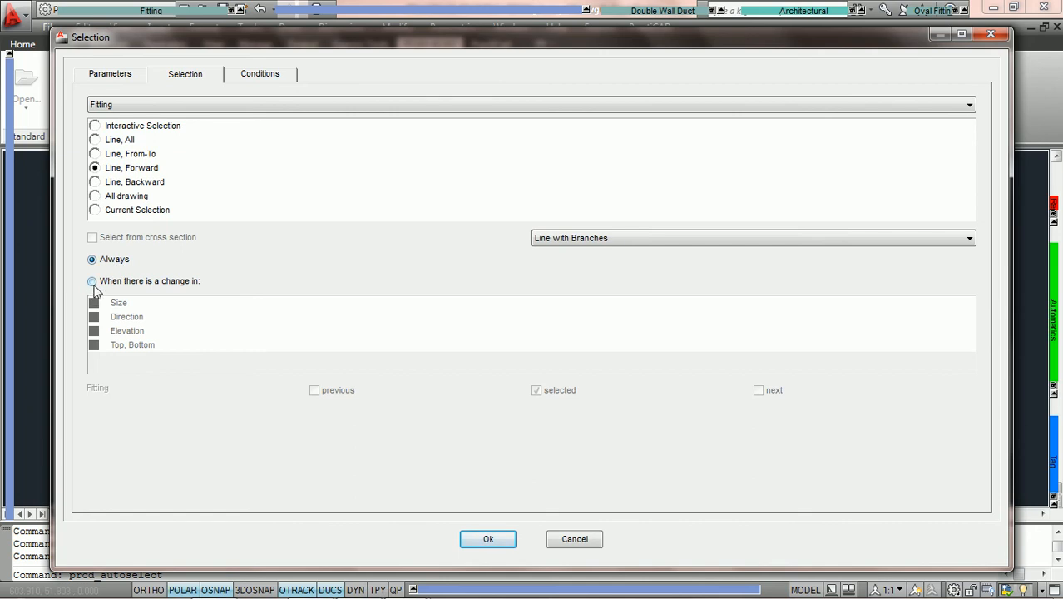
click(93, 282)
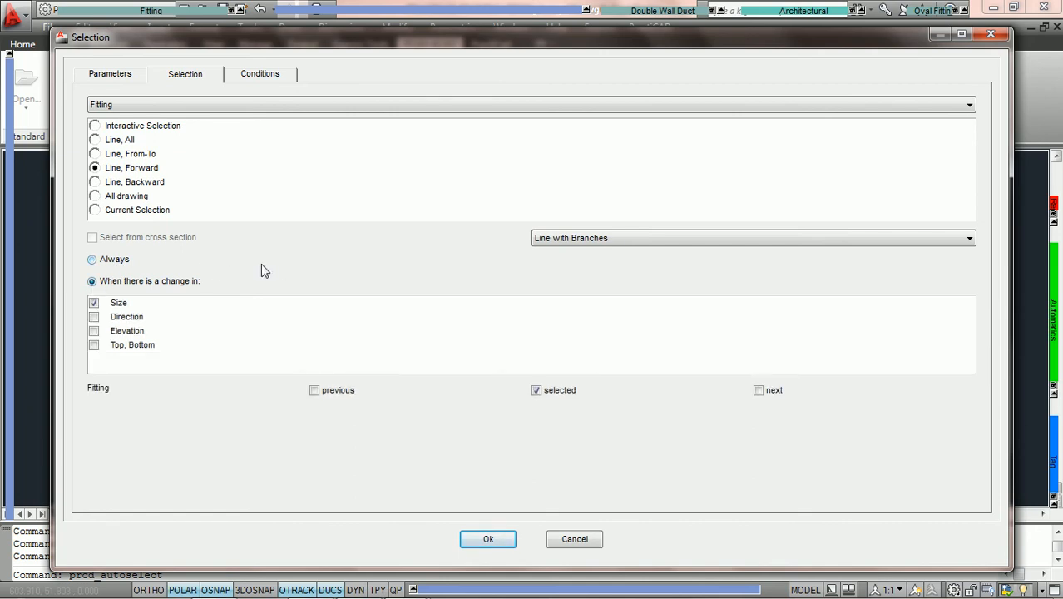
click(94, 303)
click(94, 303)
click(489, 540)
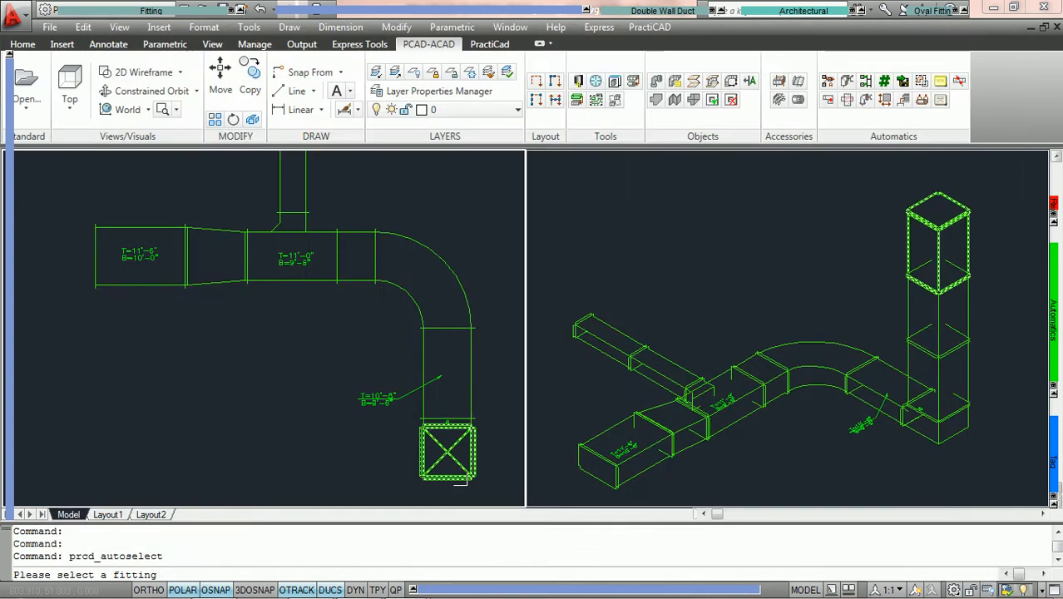
click(141, 285)
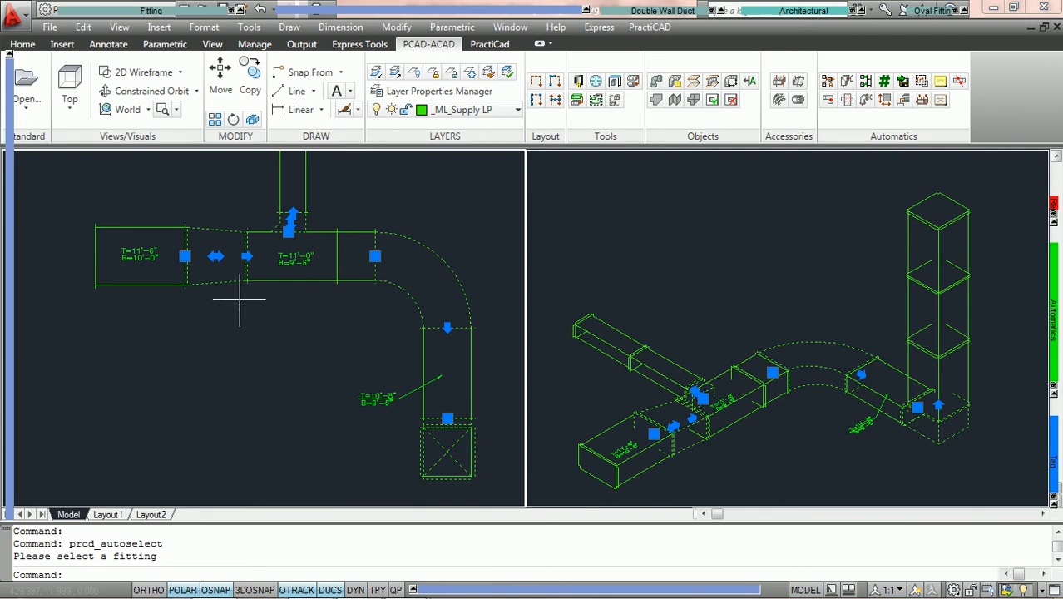
mouse_move(224, 288)
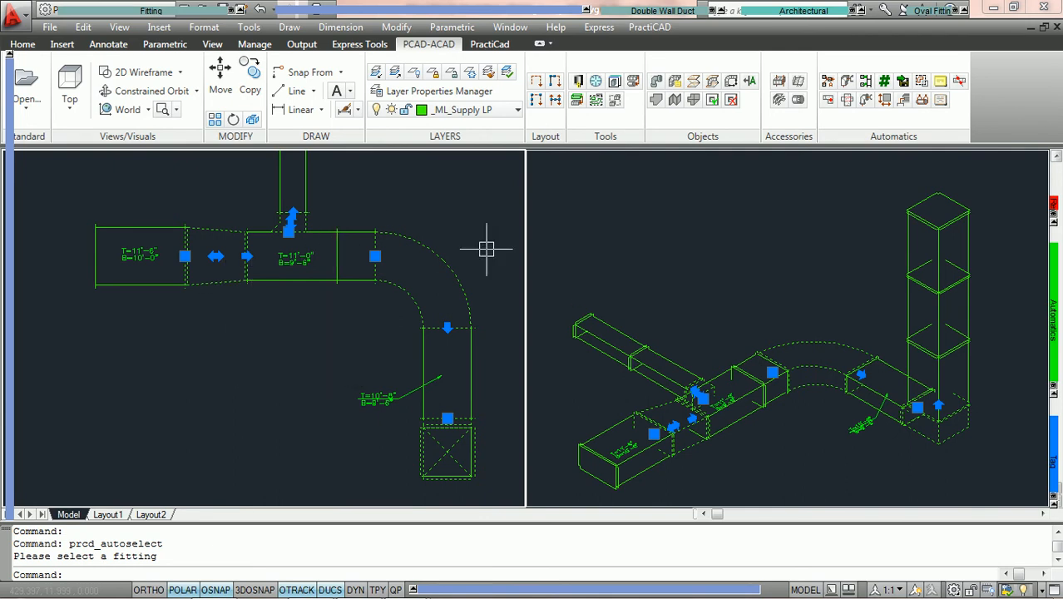
click(312, 220)
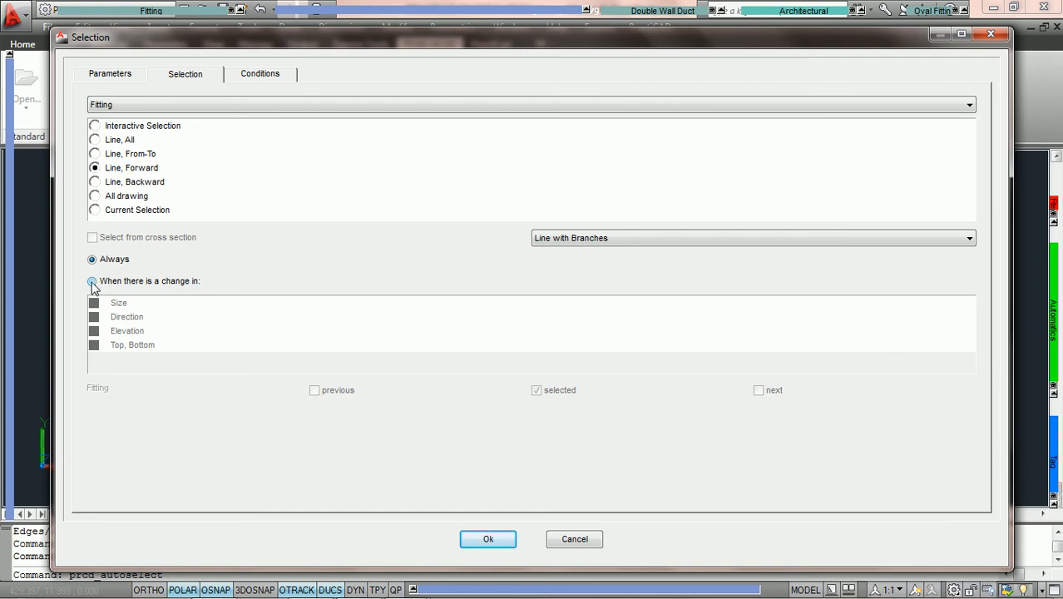
Repeat the AutoSelect for changes in Size from the duct section tagged T=11'-6", examine the picked fittings, and clear the selection.
click(93, 283)
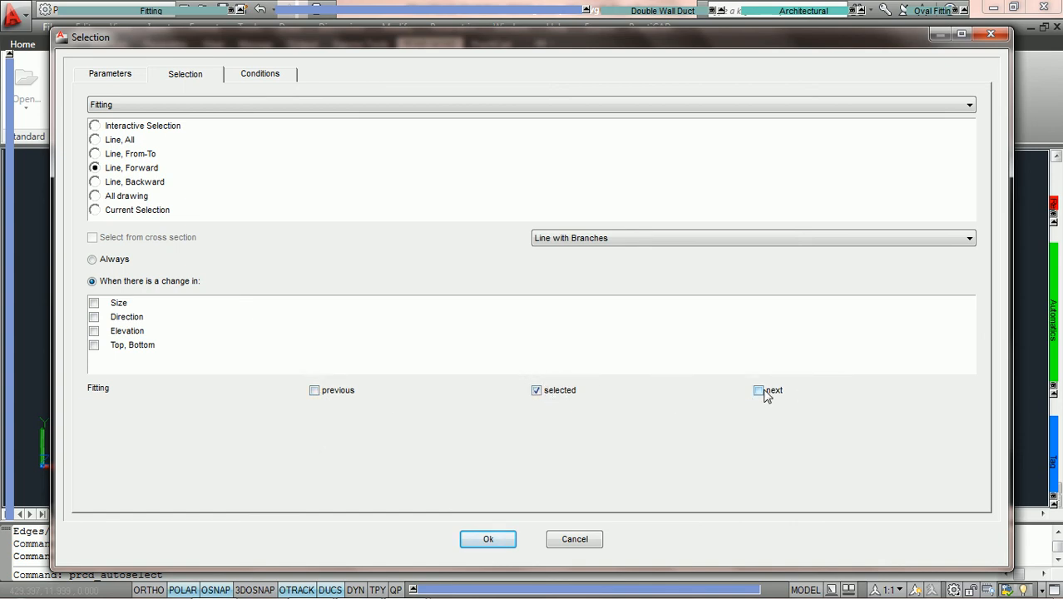
click(95, 304)
click(489, 540)
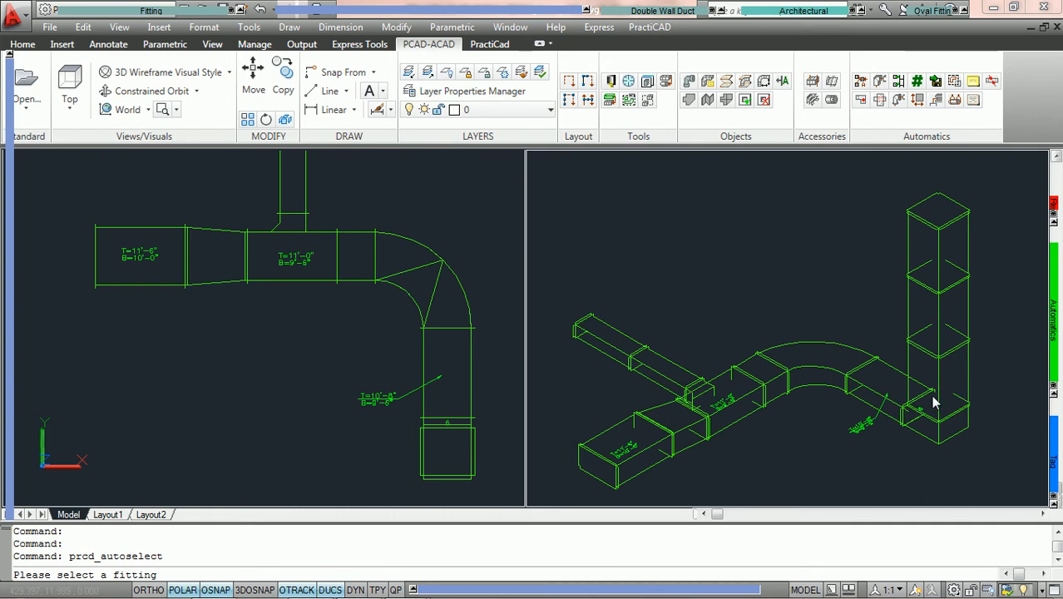
click(142, 285)
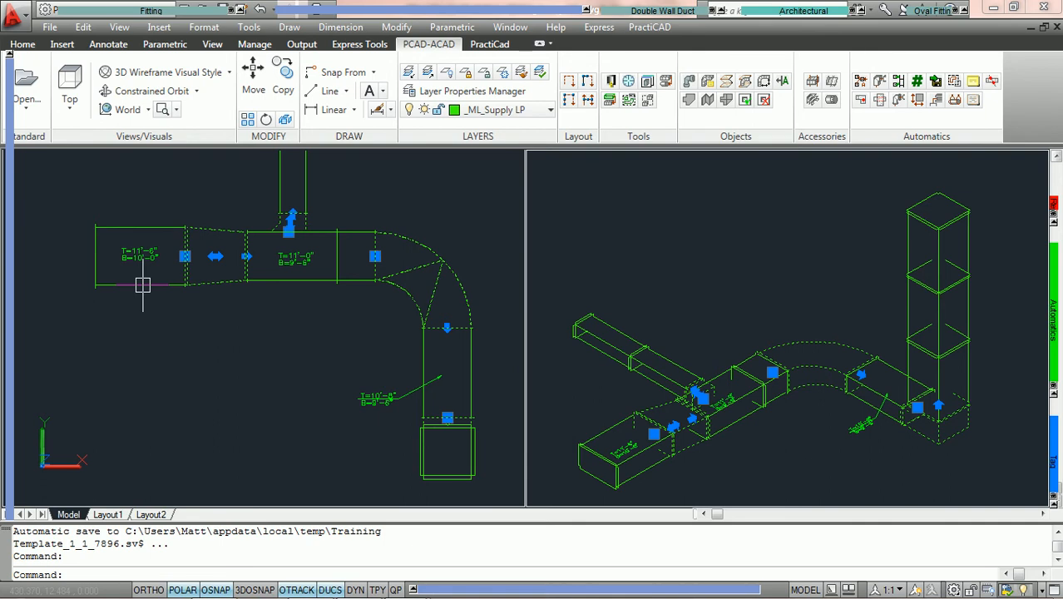
mouse_move(215, 285)
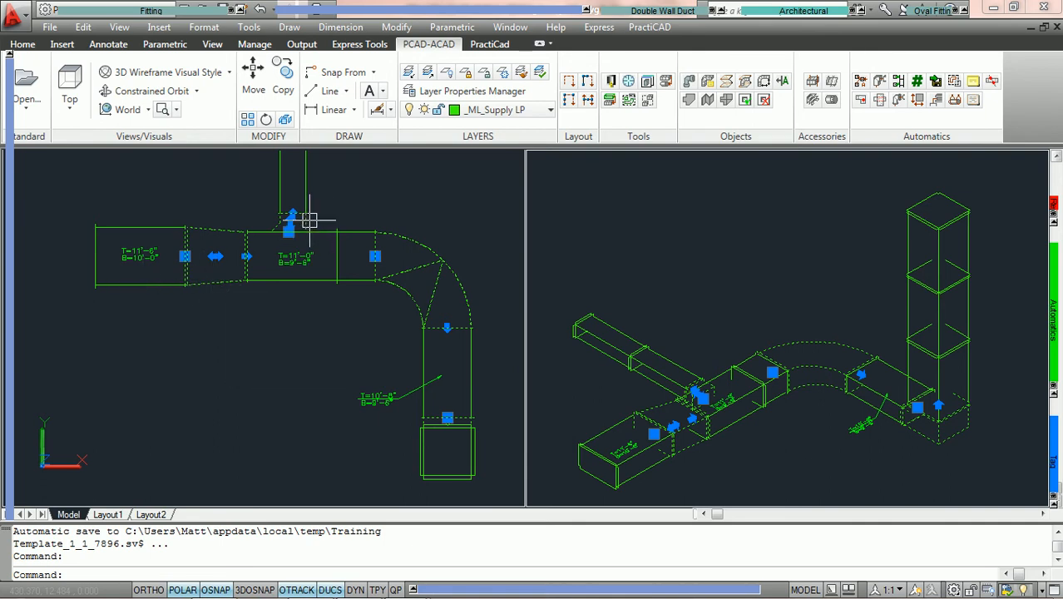
mouse_move(308, 220)
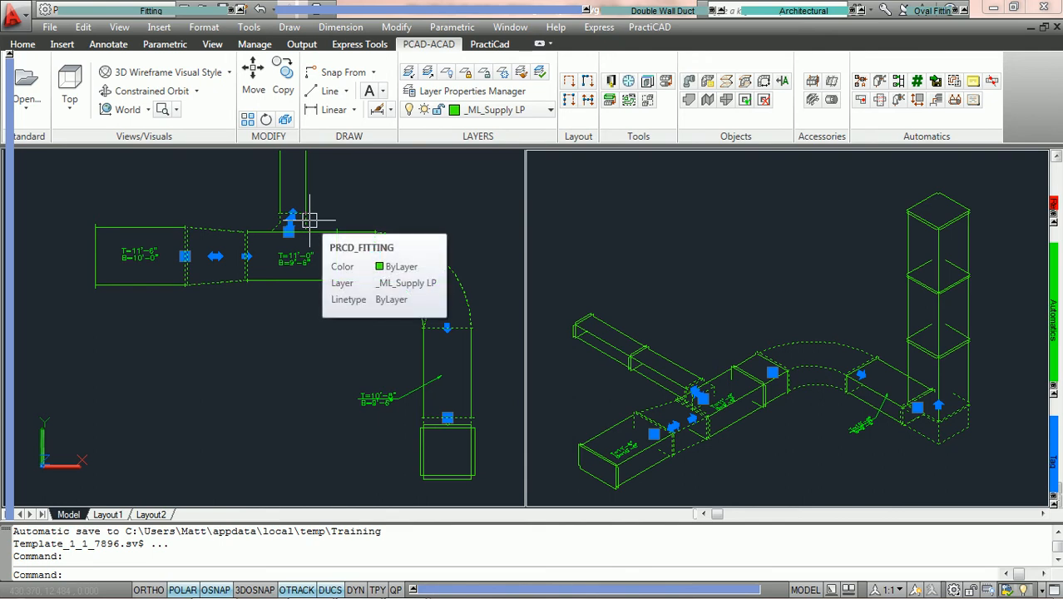
mouse_move(452, 268)
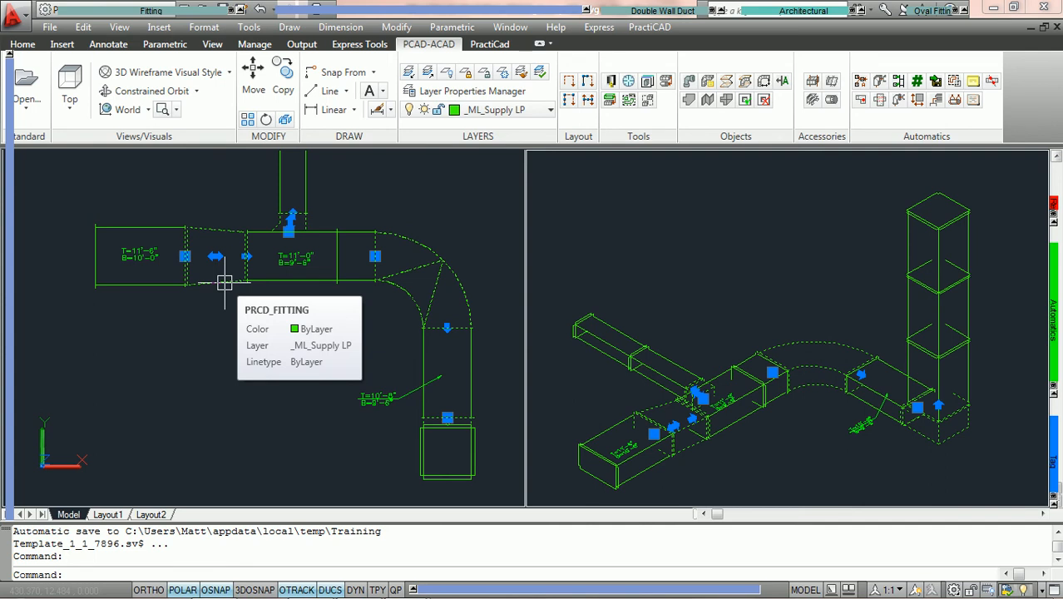
key(Escape)
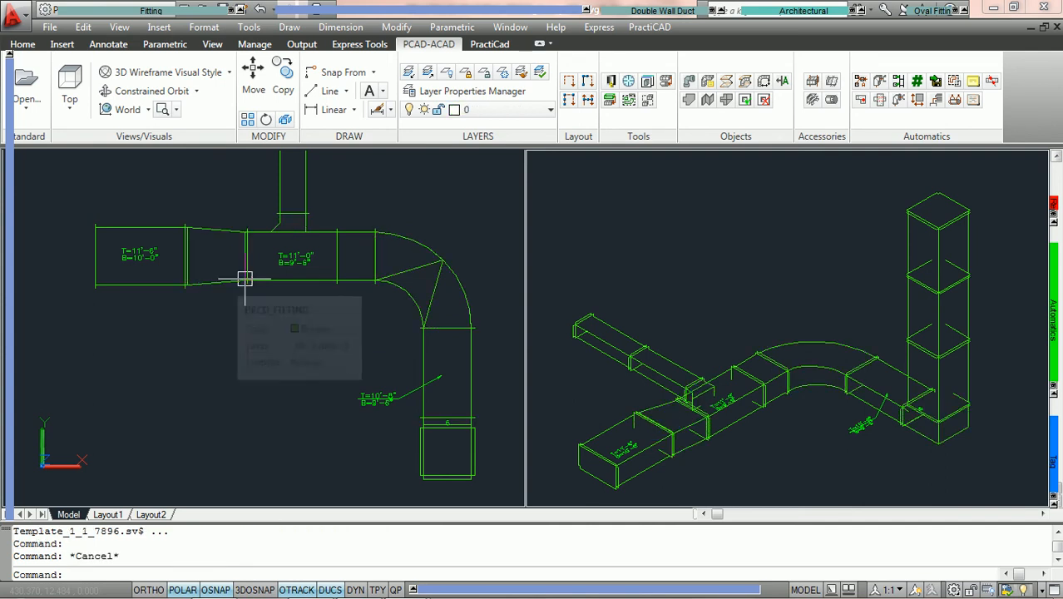
AutoSelect fittings from the first horizontal duct section only when there is a change in Direction instead of Size, and clear the selection.
click(955, 81)
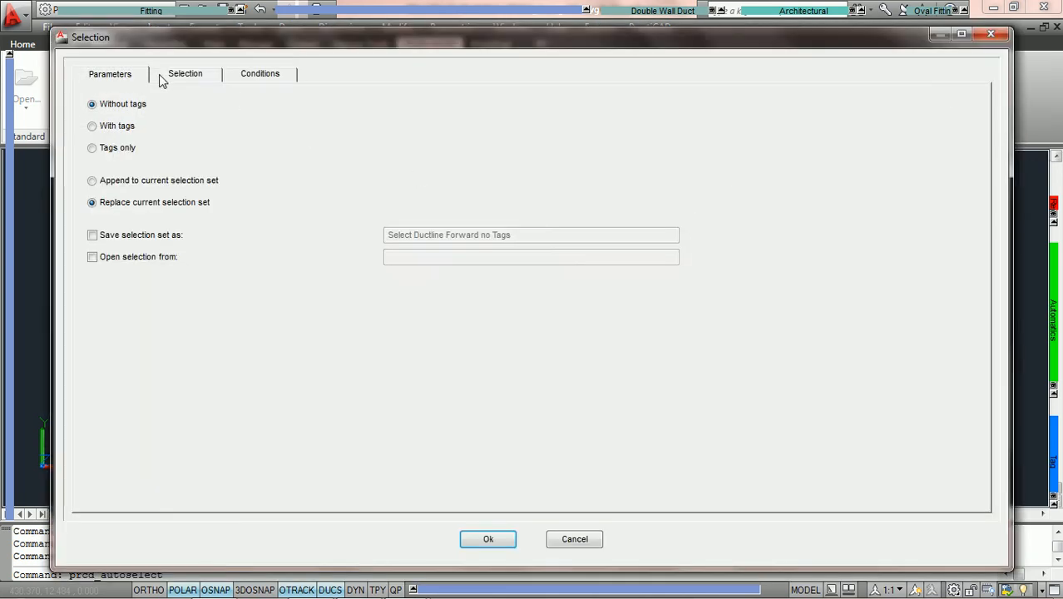
click(166, 76)
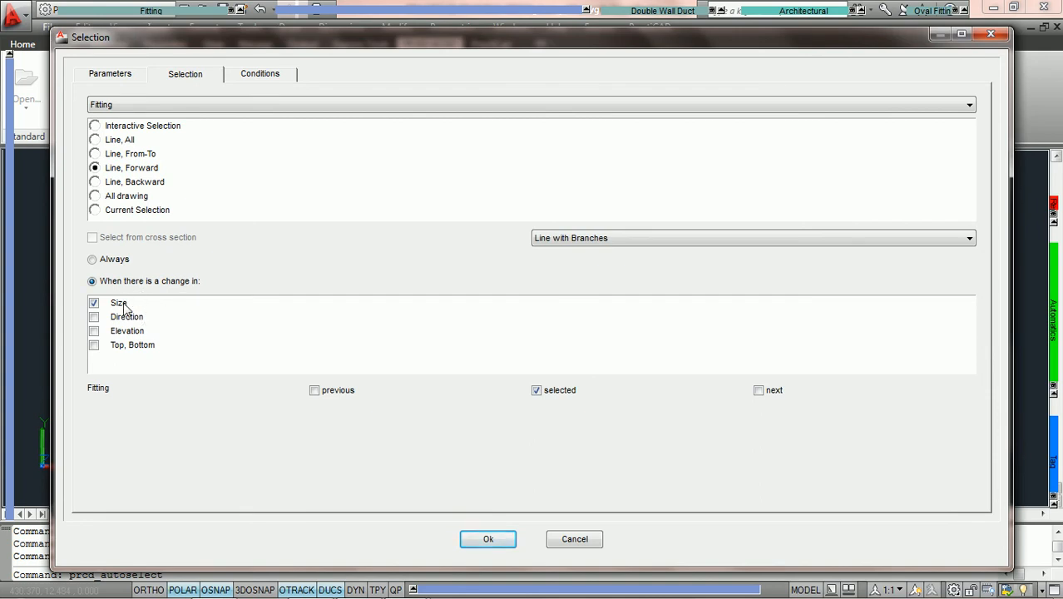
click(94, 303)
click(96, 318)
click(489, 539)
click(142, 291)
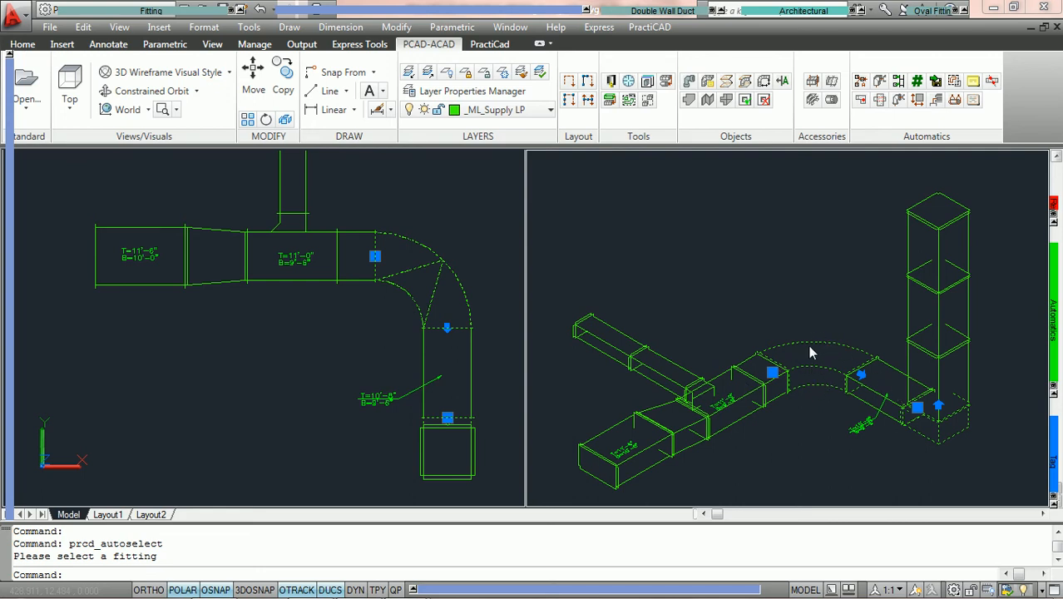
key(Escape)
AutoSelect the previous and next fittings instead of the selected ones at Direction changes from the first horizontal duct section, and clear the selection.
click(956, 83)
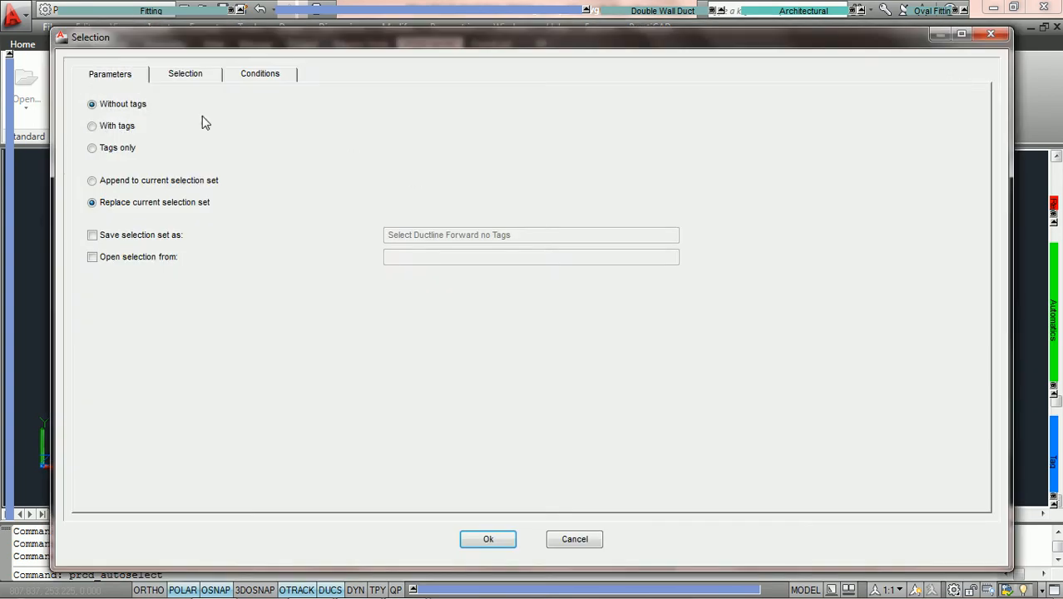
click(188, 74)
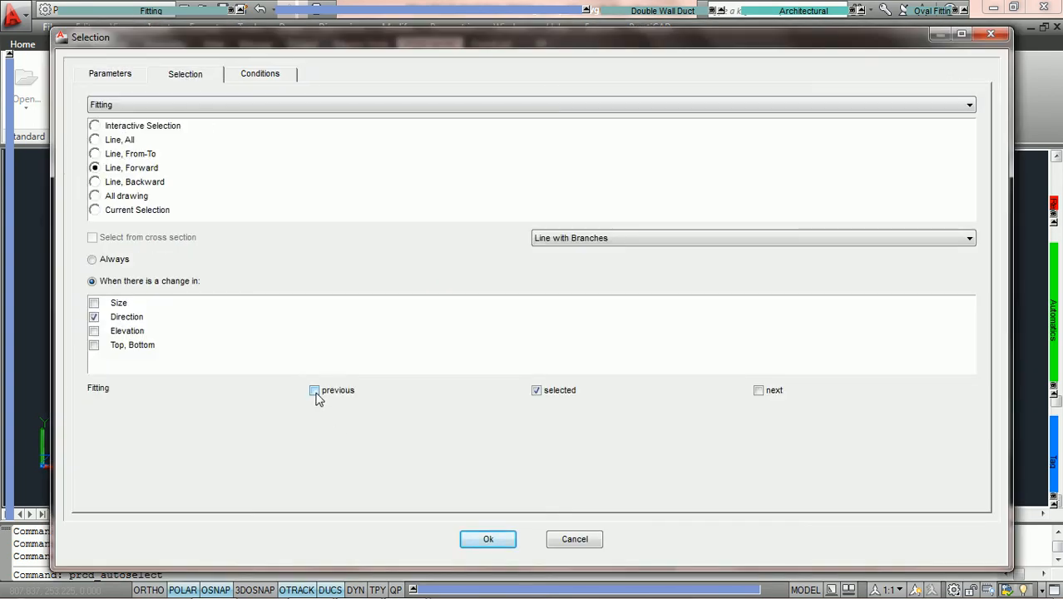
click(536, 390)
click(759, 390)
click(491, 539)
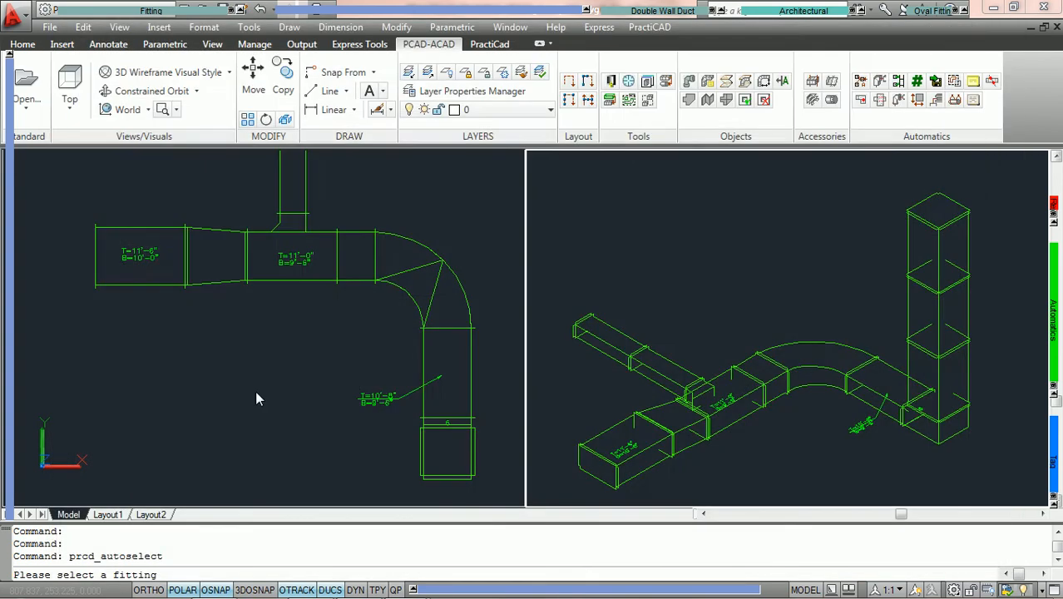
click(139, 284)
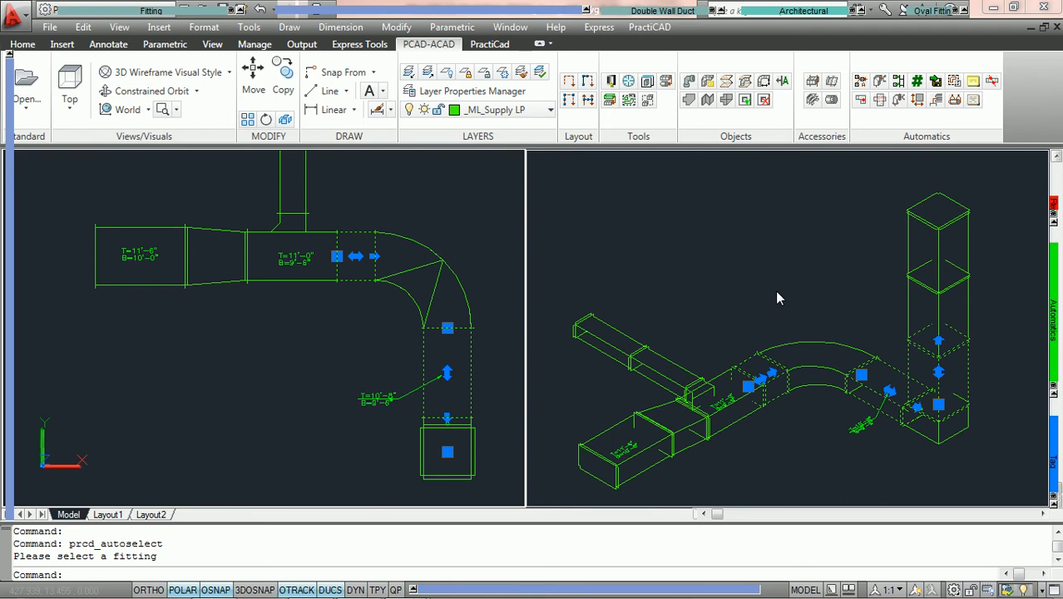
key(Escape)
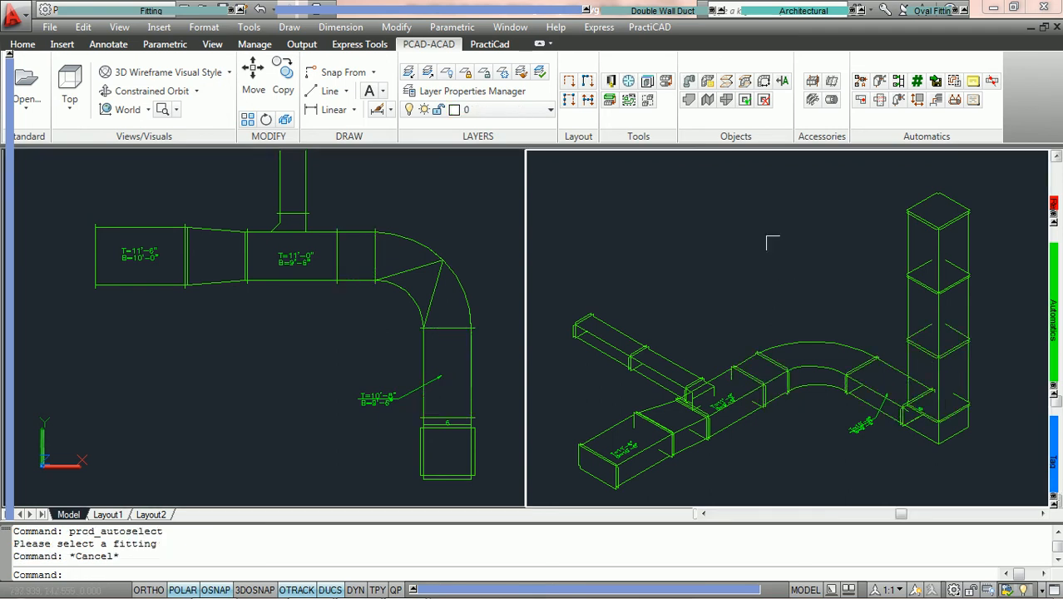
AutoSelect from the first horizontal duct section only when there is a change in Elevation, picking only the selected fittings.
click(955, 82)
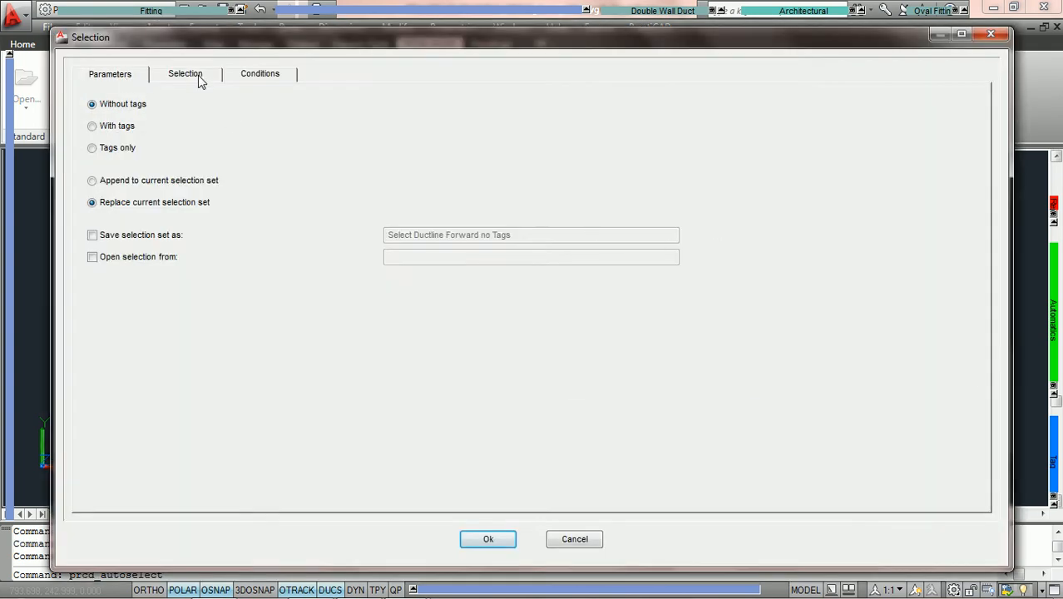
click(200, 79)
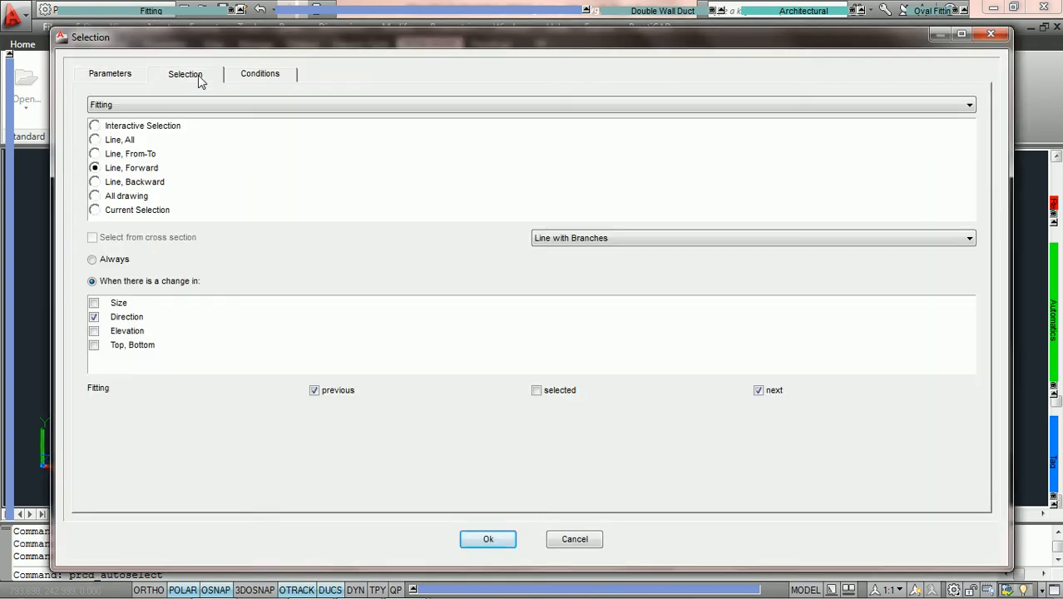
click(94, 317)
click(314, 390)
click(537, 391)
click(759, 392)
click(488, 540)
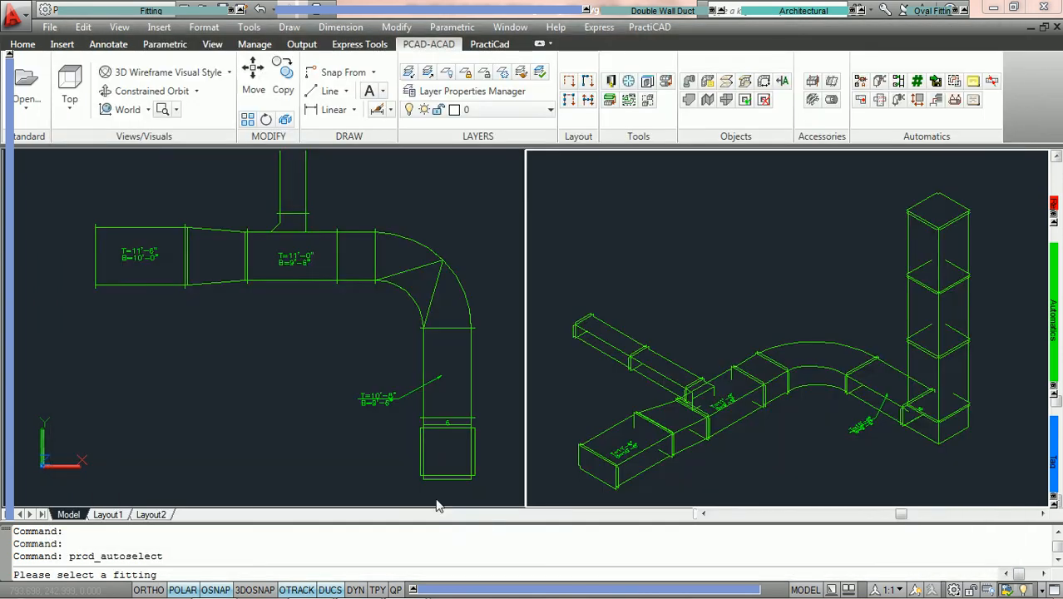
click(156, 289)
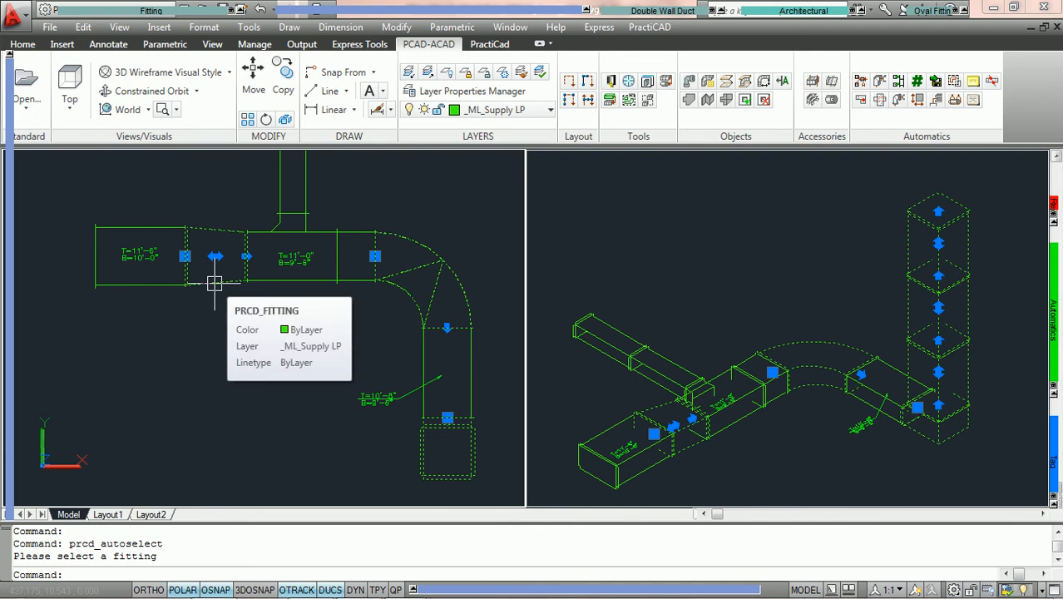
Examine the fittings picked at the transition, the elbows and the vertical riser in both views, and clear the selection.
scroll(291, 262, up, 2)
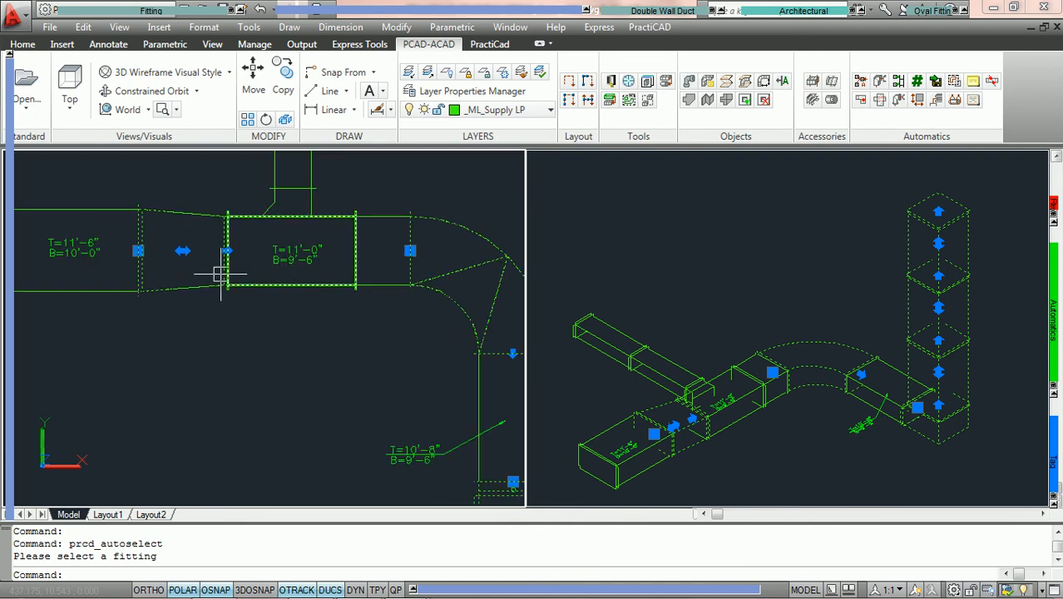
scroll(302, 261, down, 2)
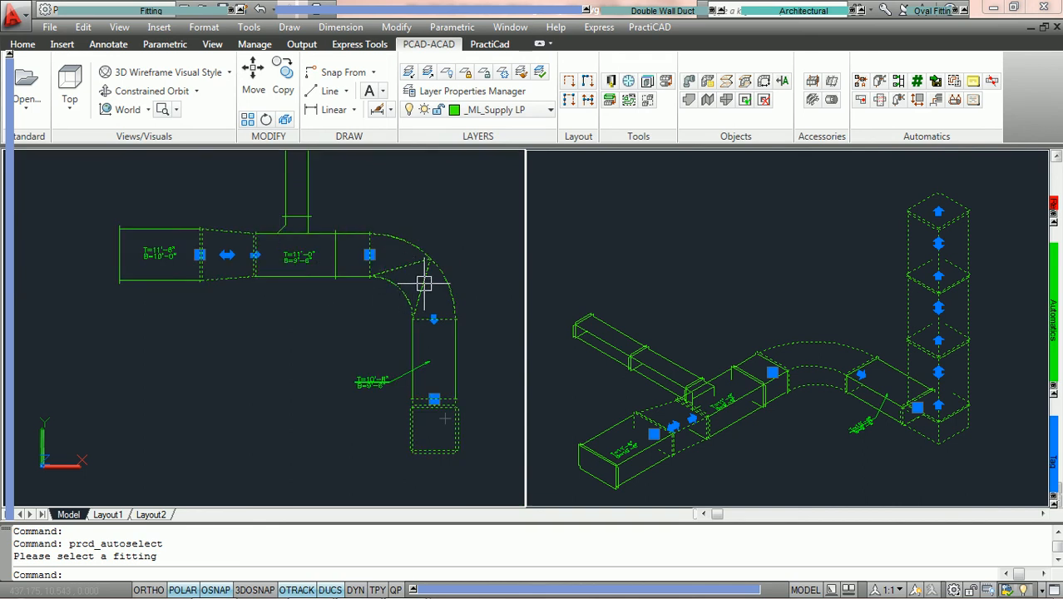
scroll(416, 287, up, 1)
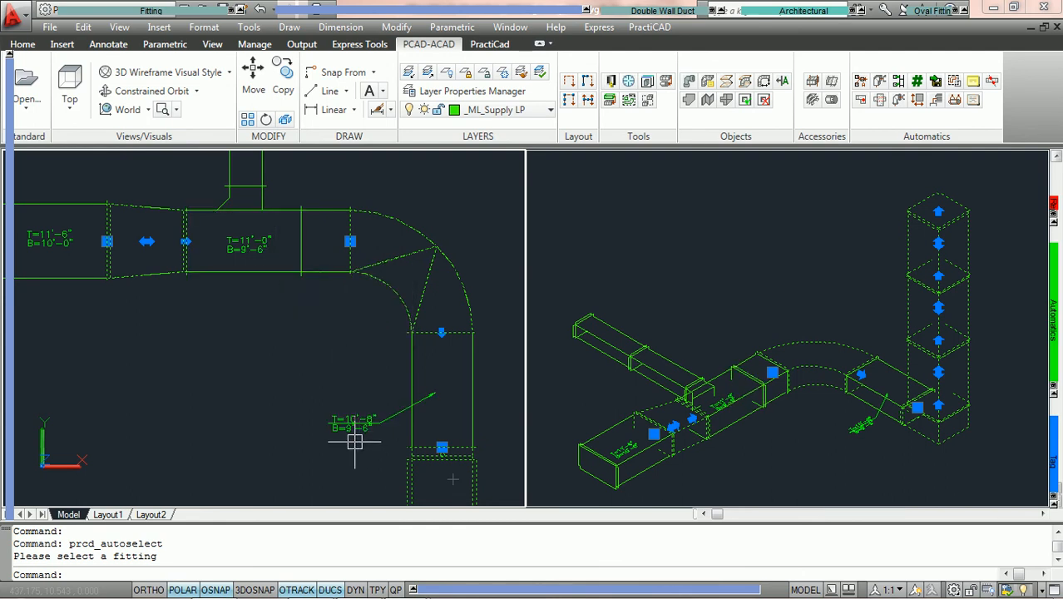
click(981, 334)
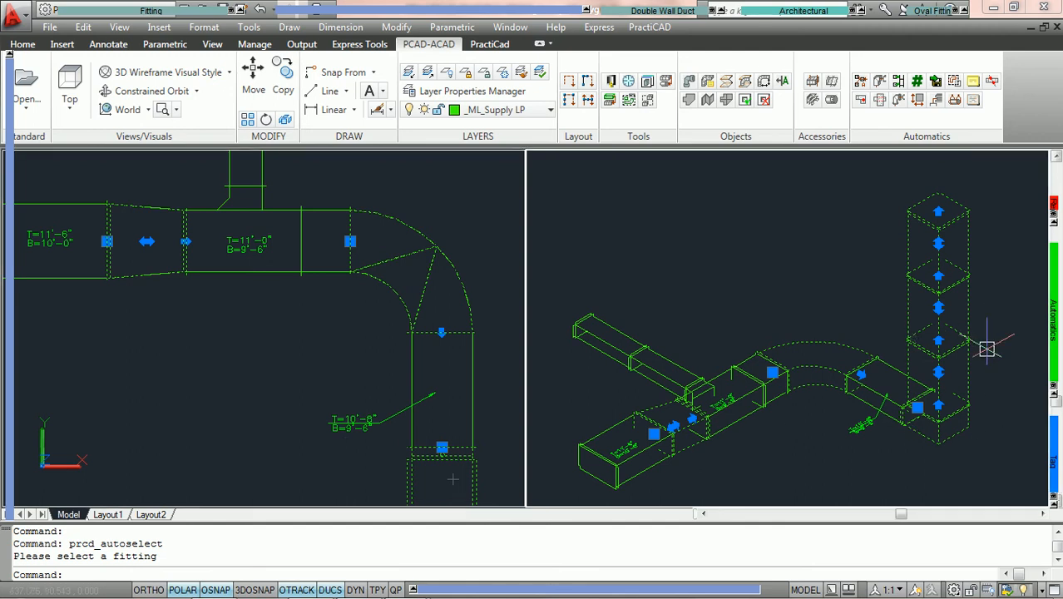
key(Escape)
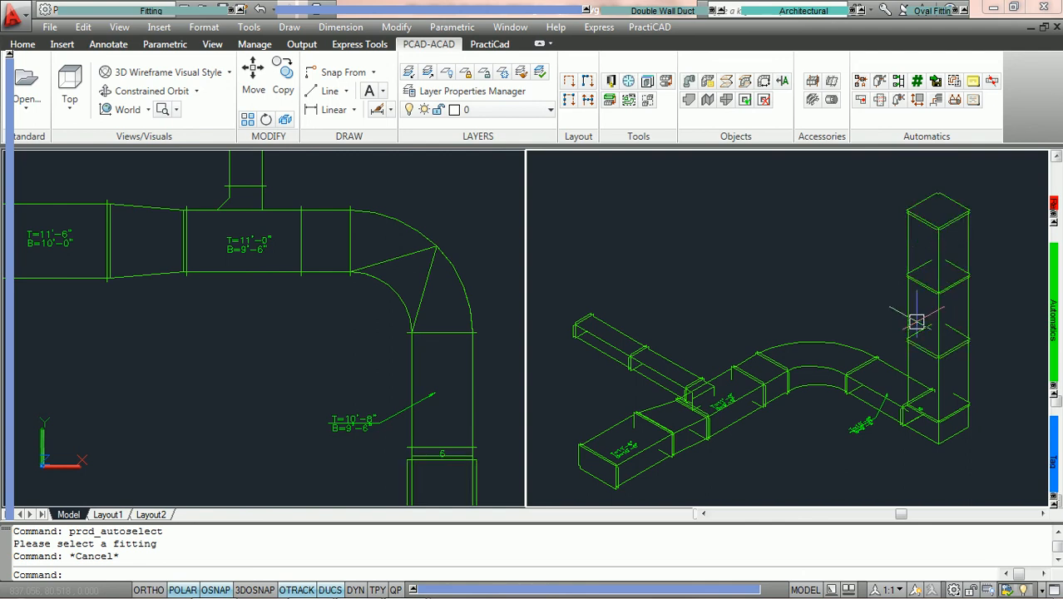
AutoSelect from the duct section tagged T=11'-6" only when there is a change in Top, Bottom instead of Elevation, and clear the selection.
scroll(795, 256, down, 2)
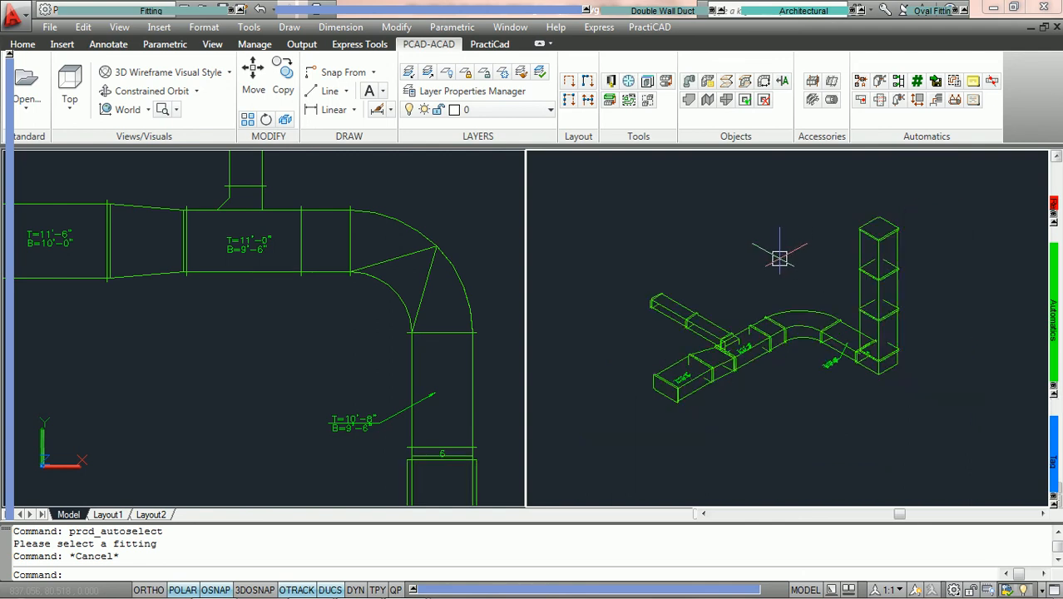
scroll(797, 253, up, 1)
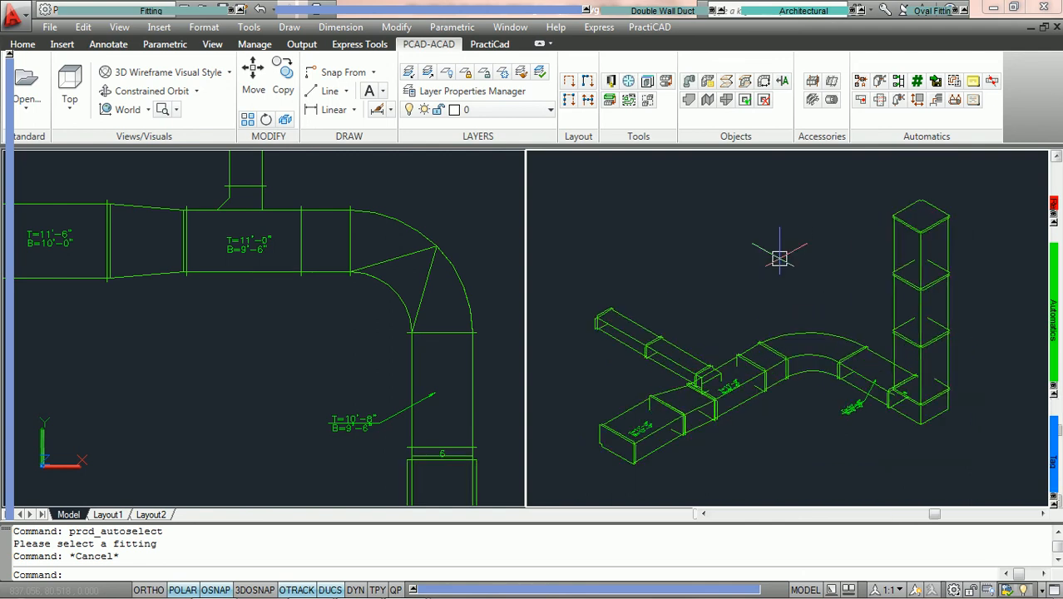
click(955, 81)
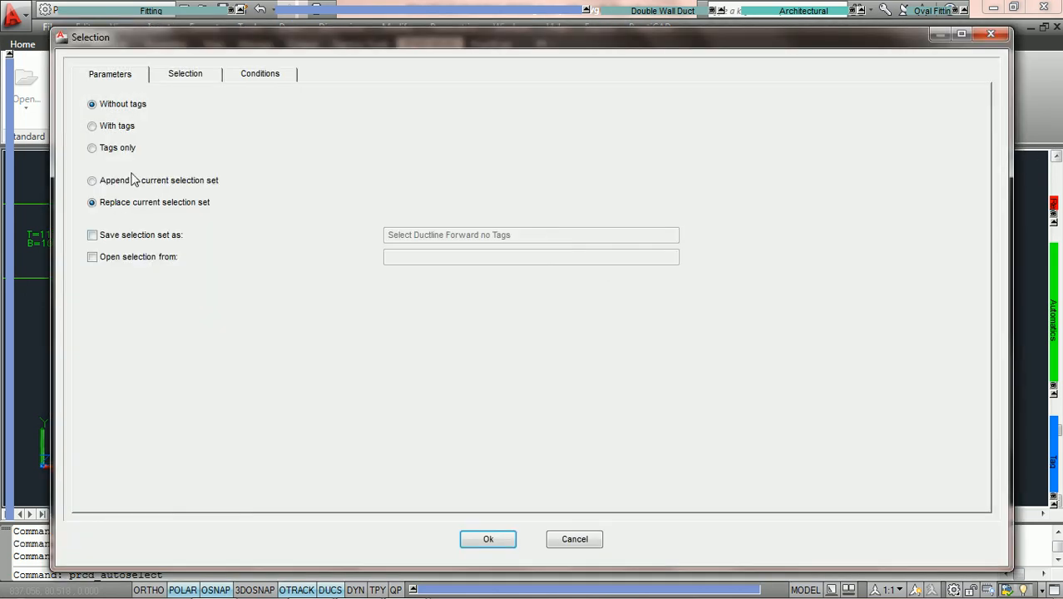
click(185, 75)
click(94, 331)
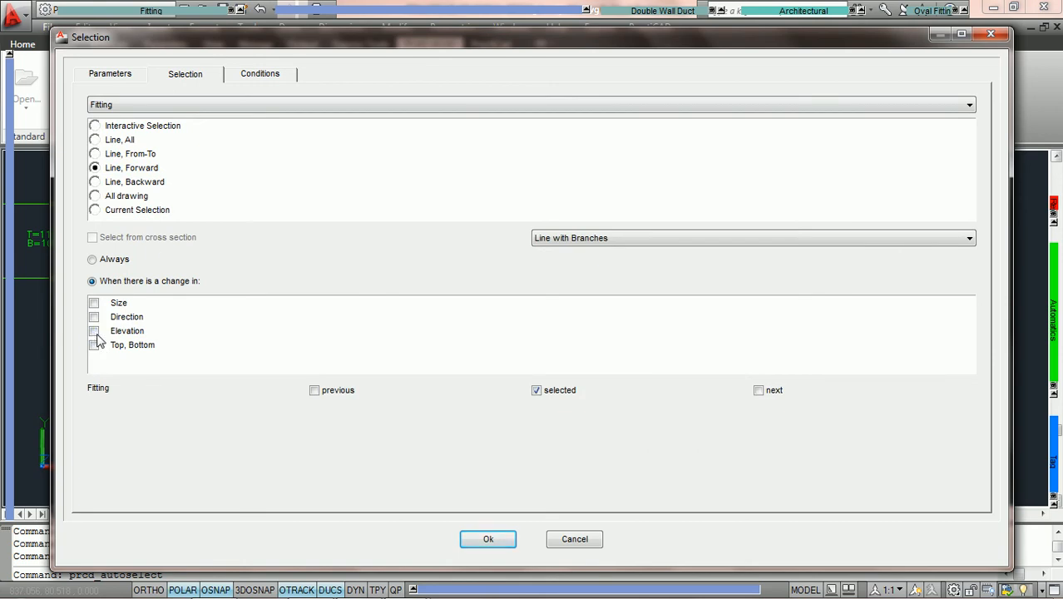
click(95, 348)
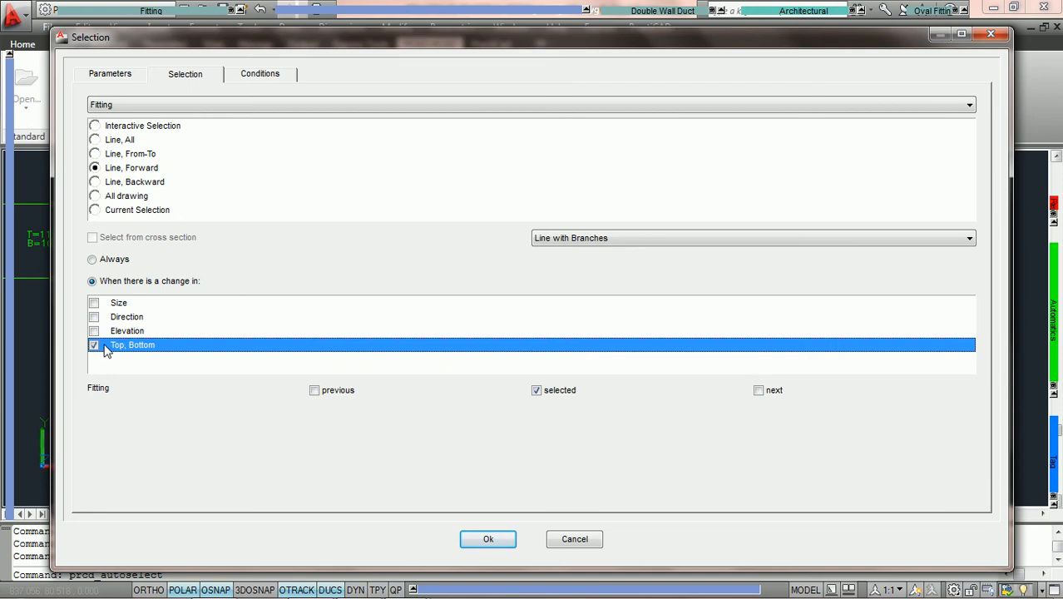
click(487, 540)
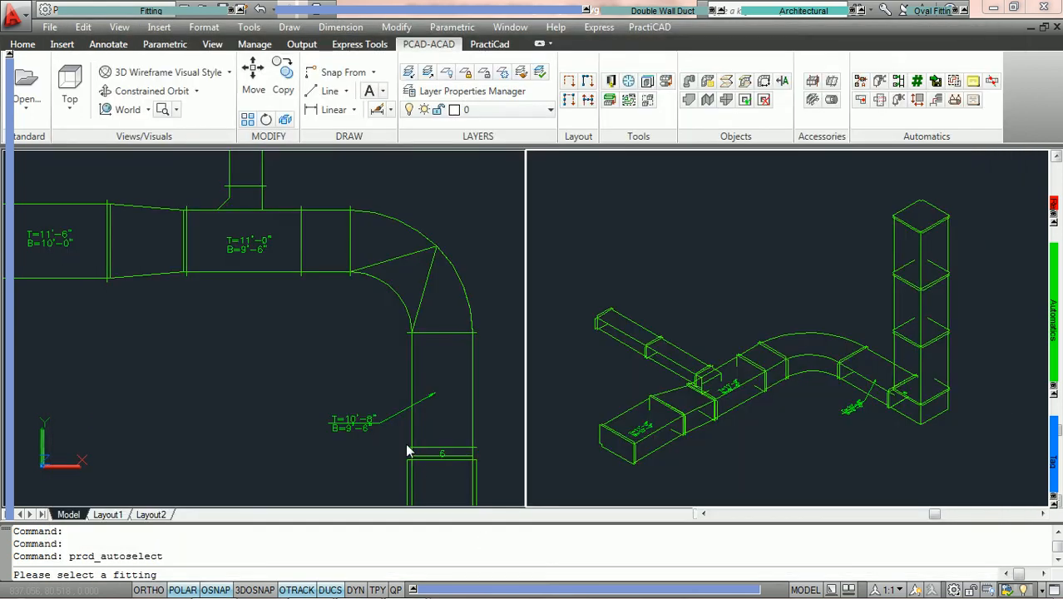
click(68, 280)
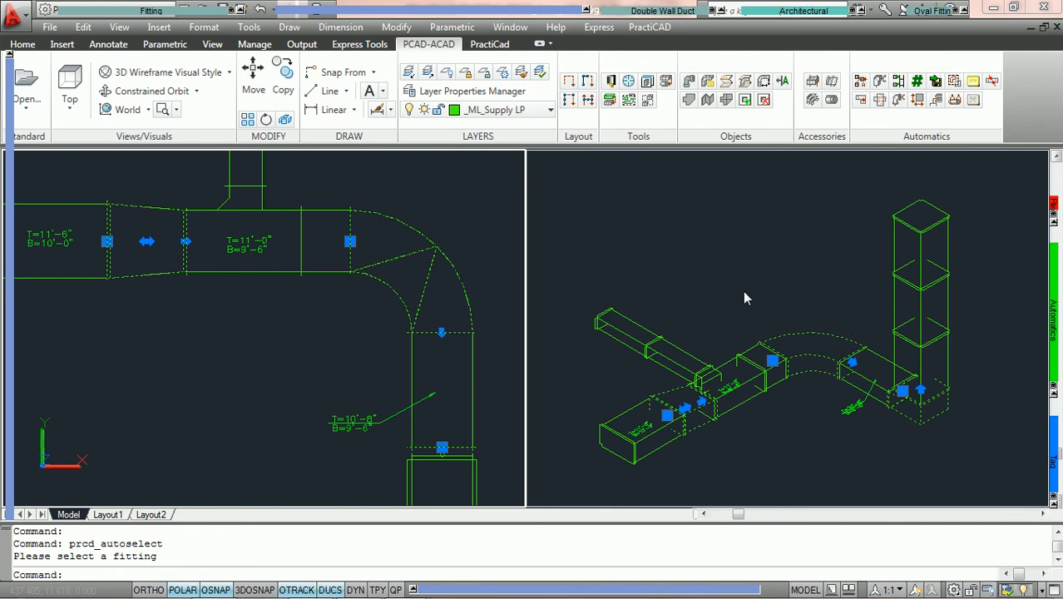
click(430, 243)
key(Escape)
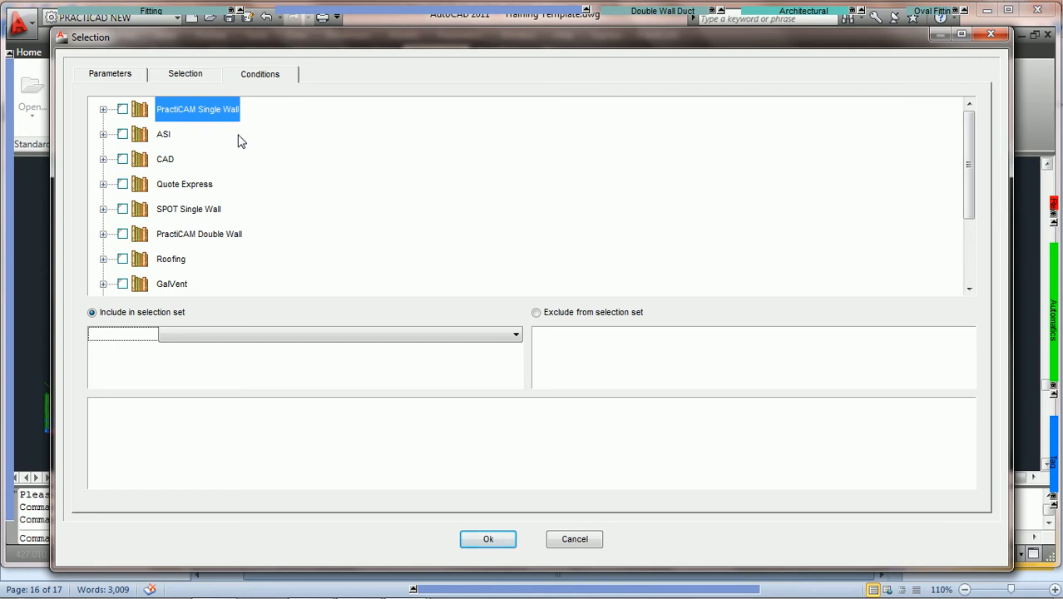
Include PractiCAM Single Wall Rectangular Transition and Elbow fittings in the AutoSelect conditions, and look through the individual Straight duct types.
click(187, 77)
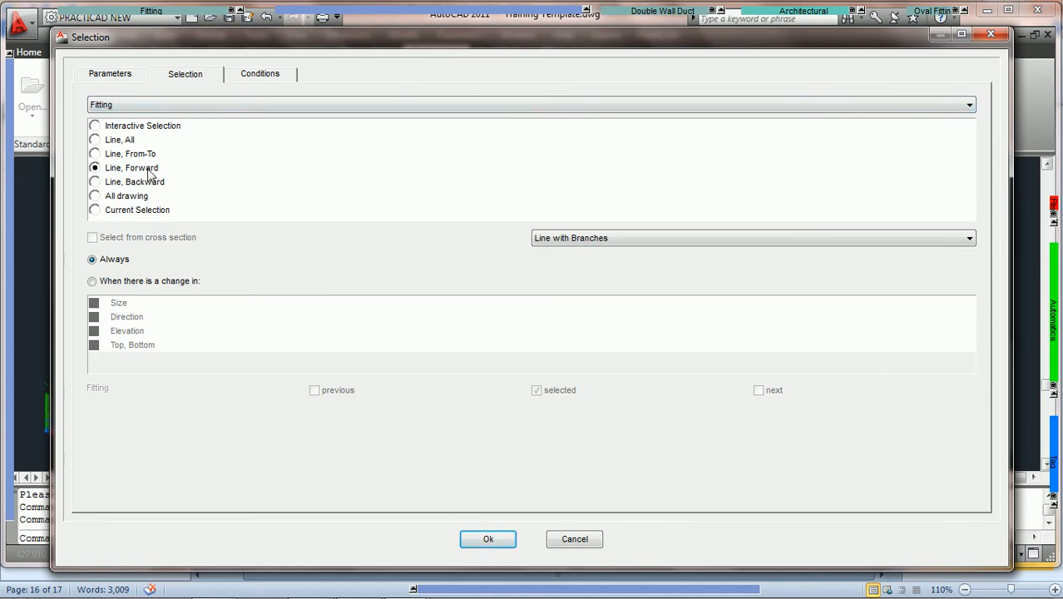
click(265, 76)
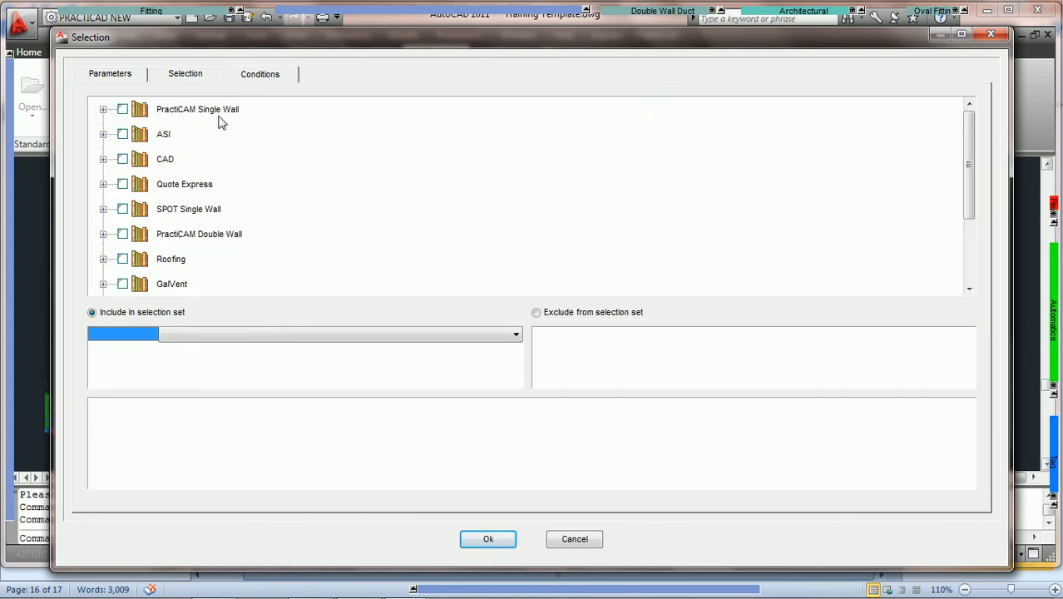
click(104, 109)
click(131, 134)
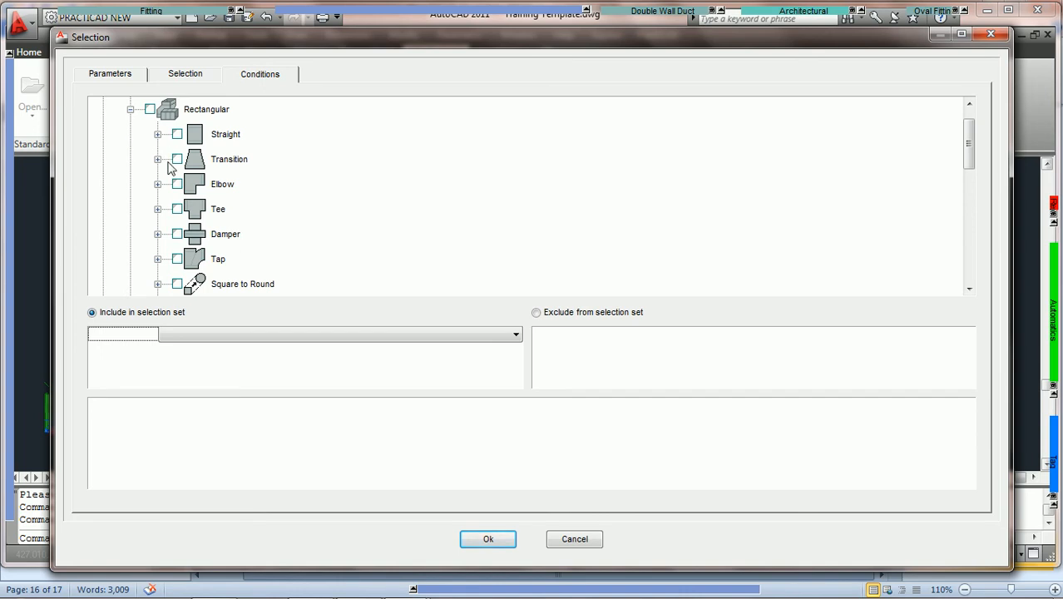
click(177, 159)
click(177, 184)
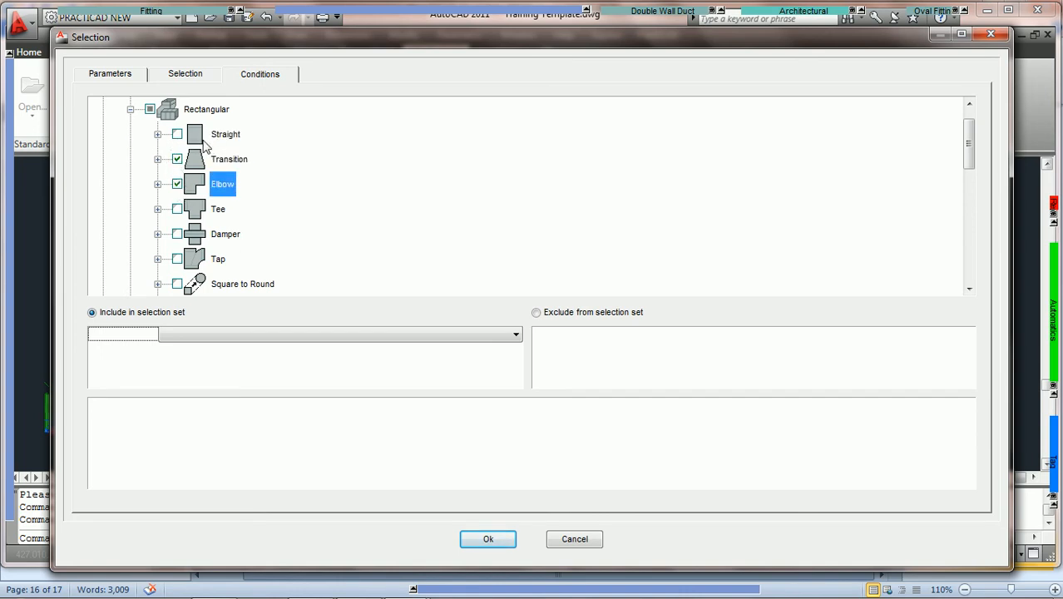
click(158, 134)
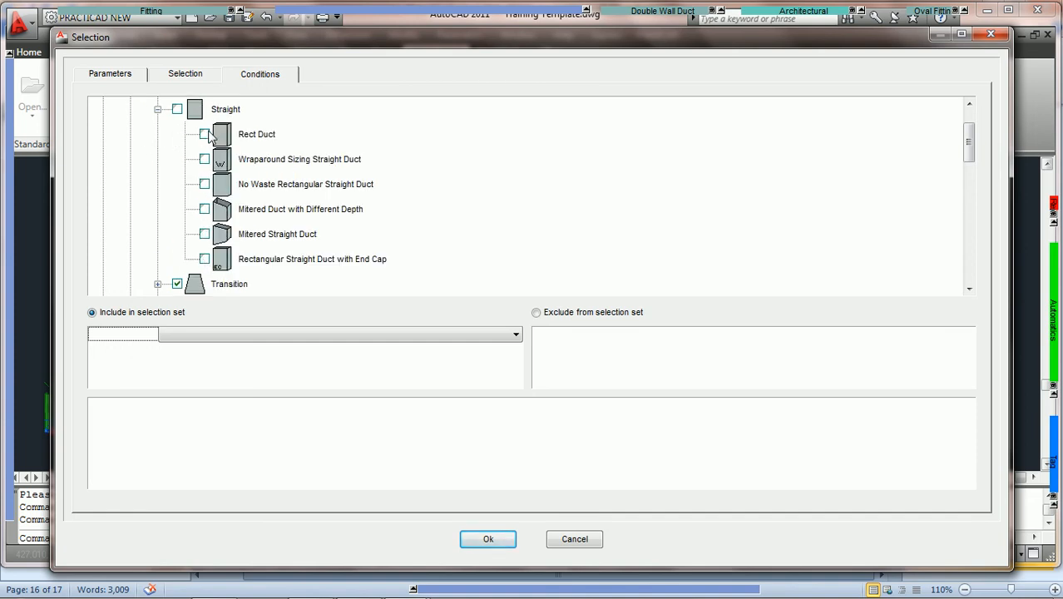
click(158, 110)
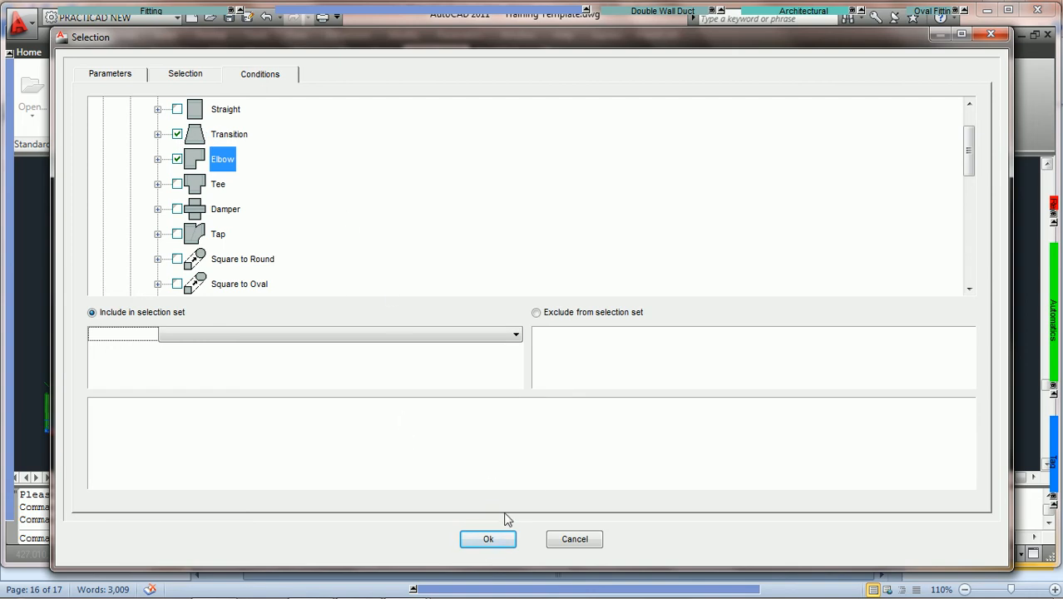
Apply the Transition and Elbow conditions and AutoSelect the line from the duct section tagged T=11'-6".
click(487, 539)
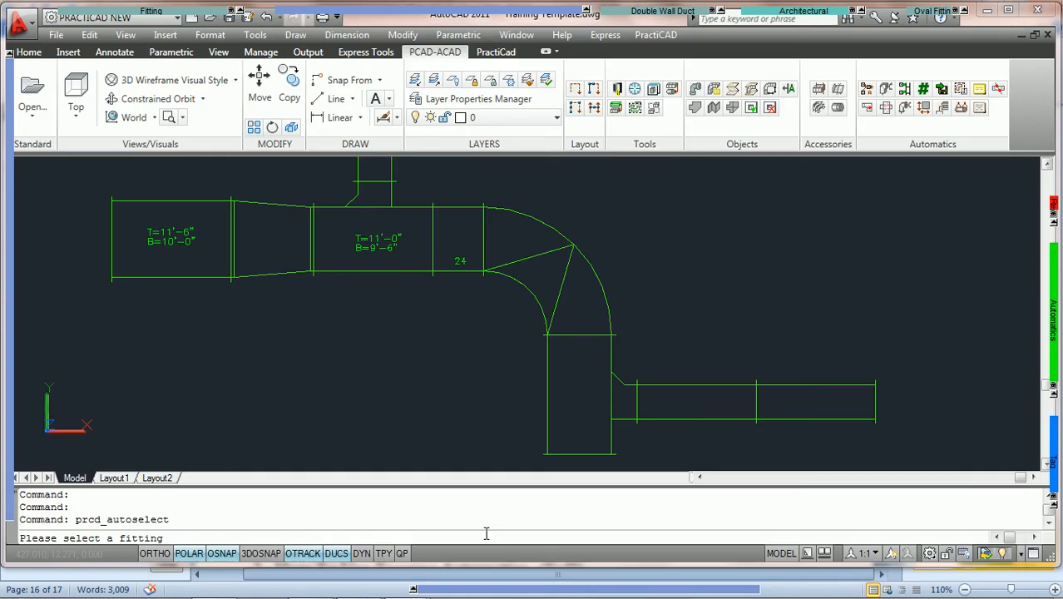
click(159, 279)
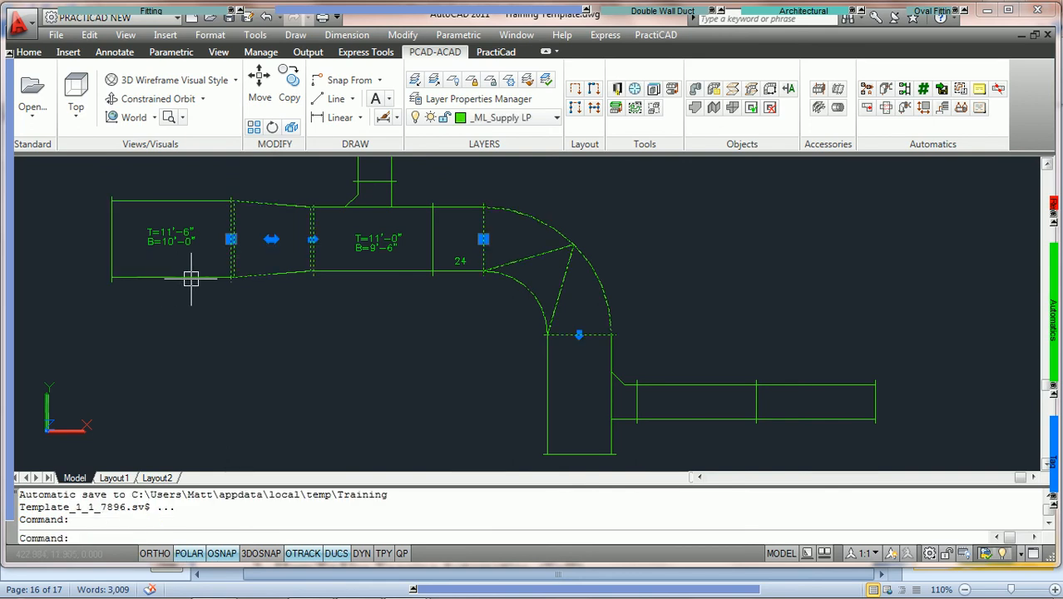
click(156, 268)
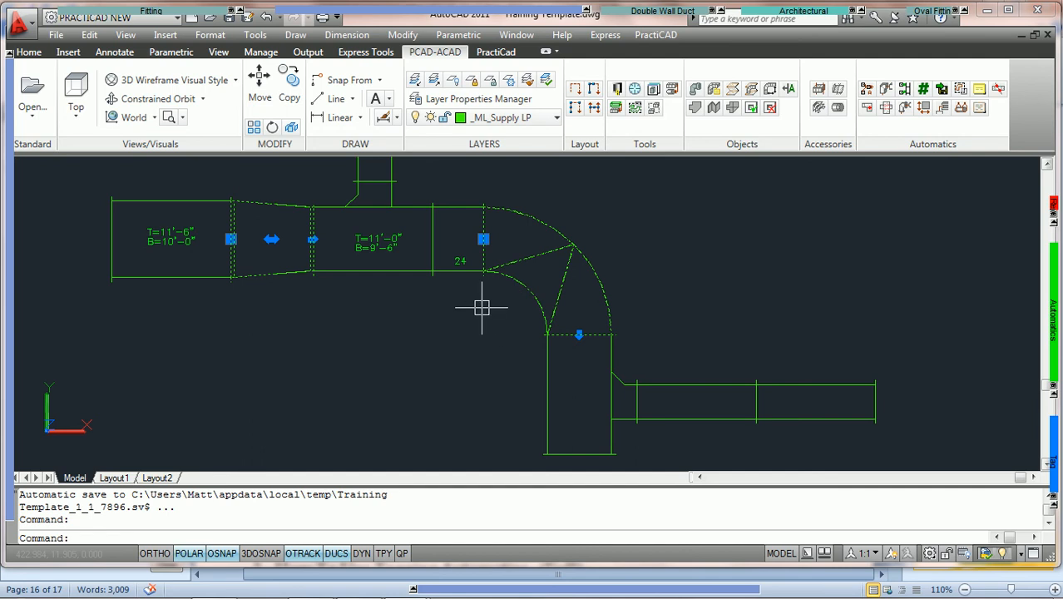
Restart AutoSelect and include only the PractiCAM Single Wall Rectangular Straight fittings in the selection conditions.
key(Return)
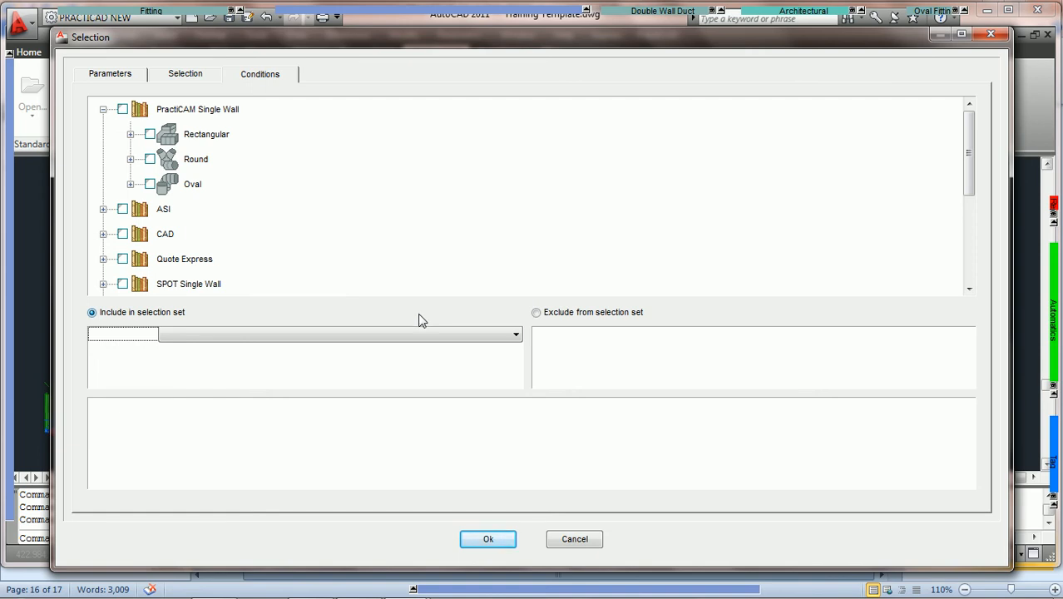
click(180, 78)
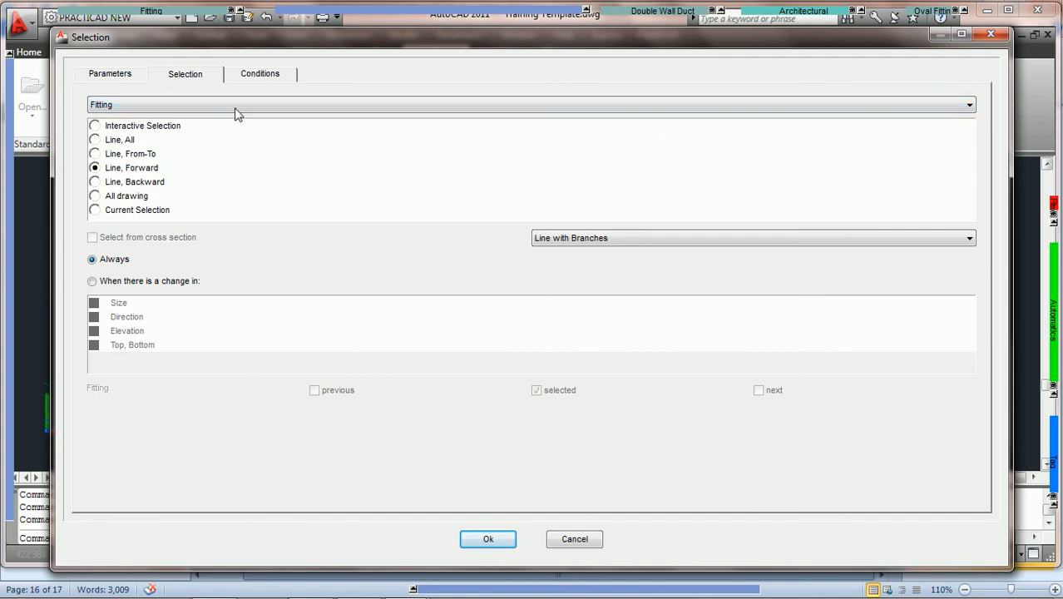
click(253, 76)
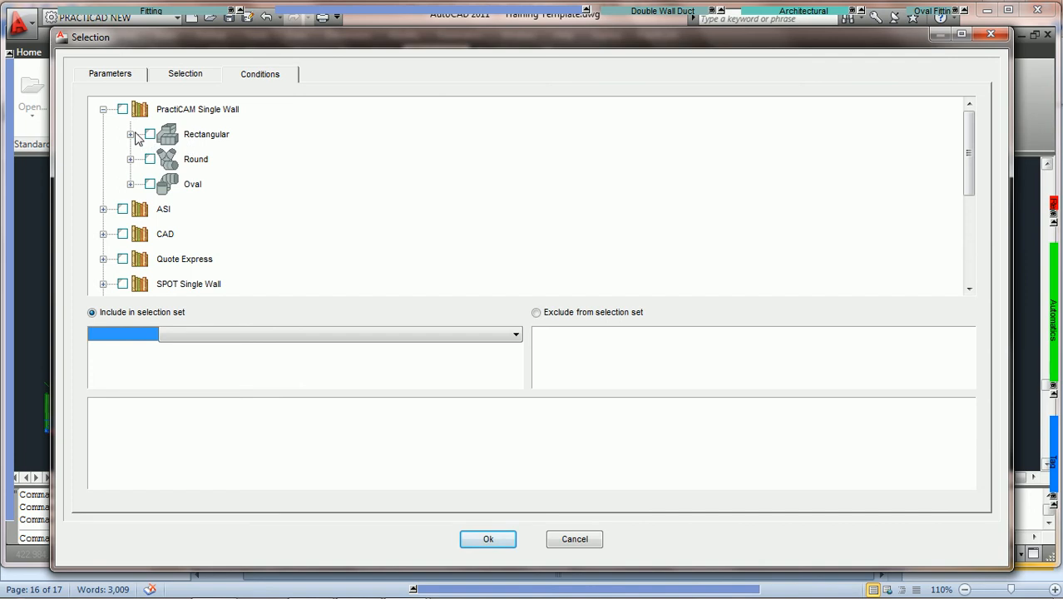
click(136, 138)
click(178, 135)
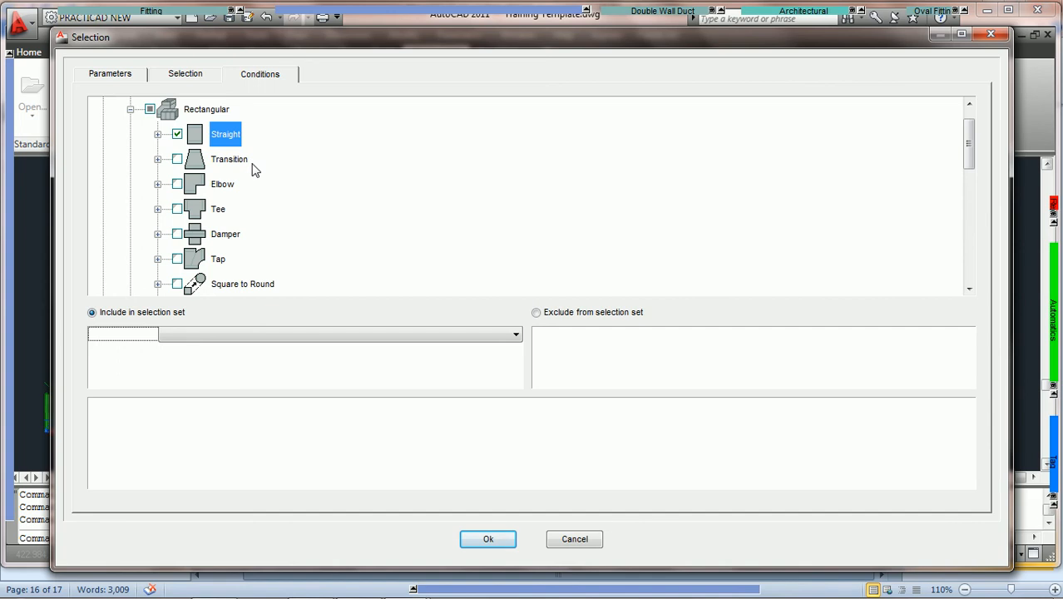
click(157, 134)
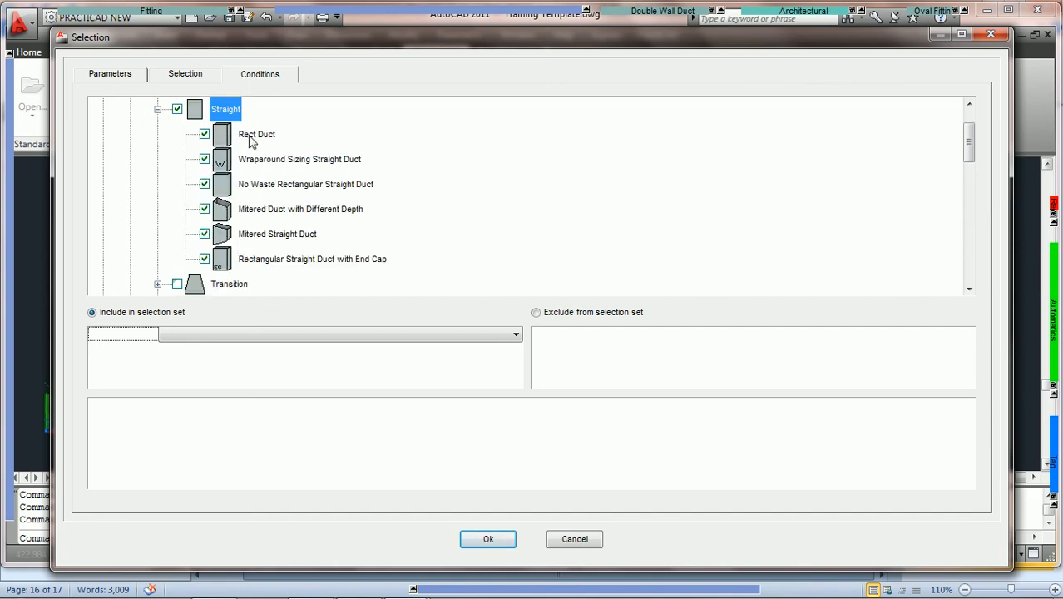
click(158, 109)
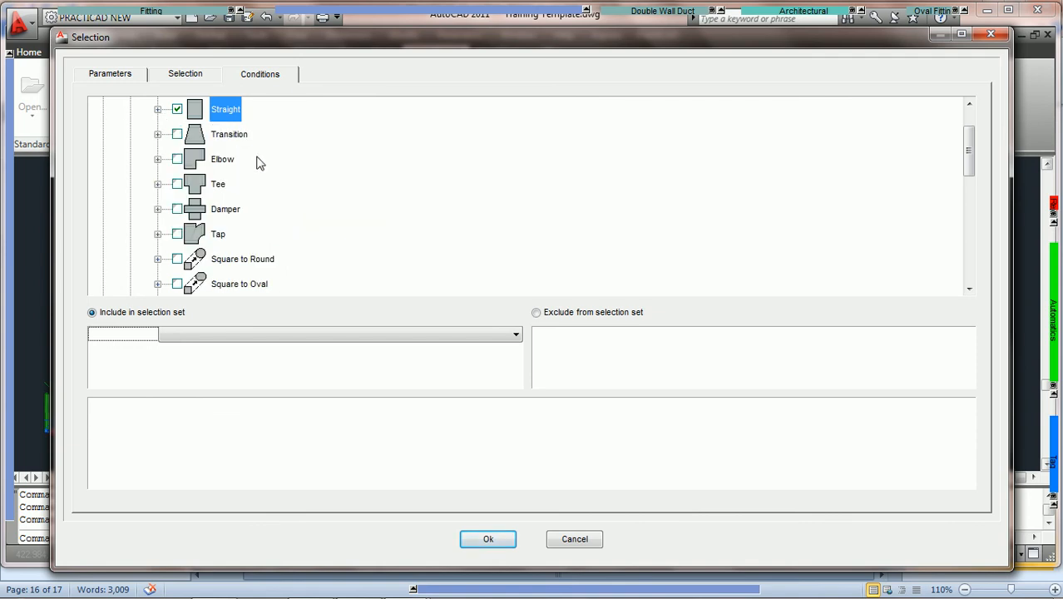
scroll(262, 182, up, 1)
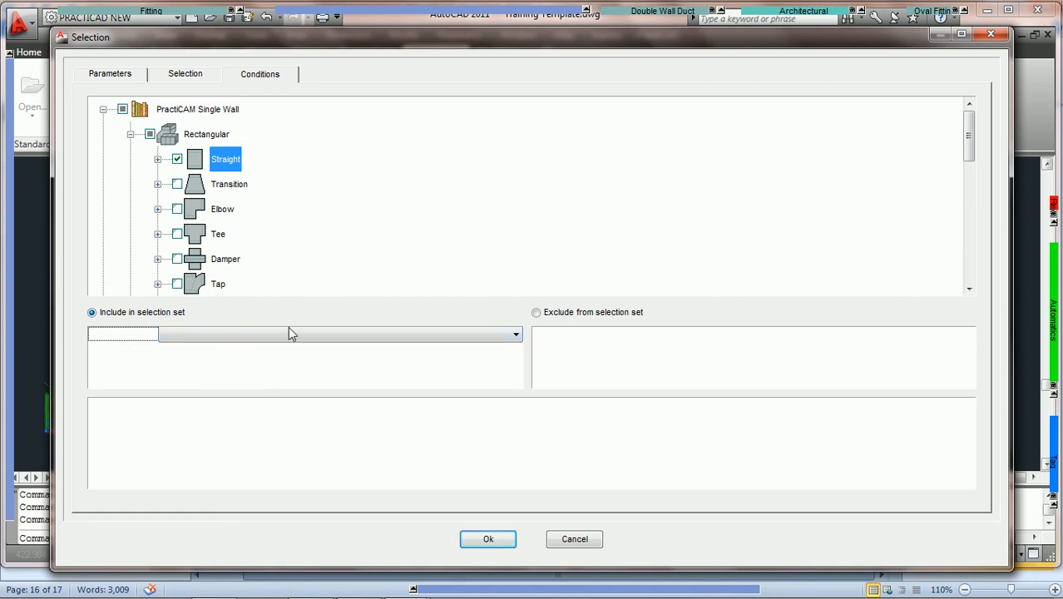
click(536, 317)
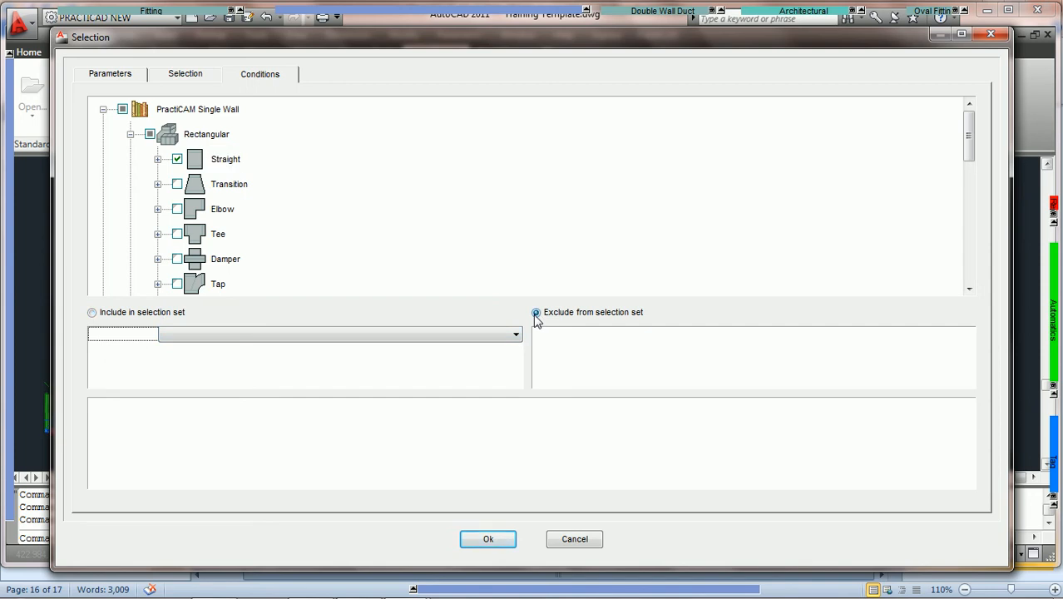
click(94, 314)
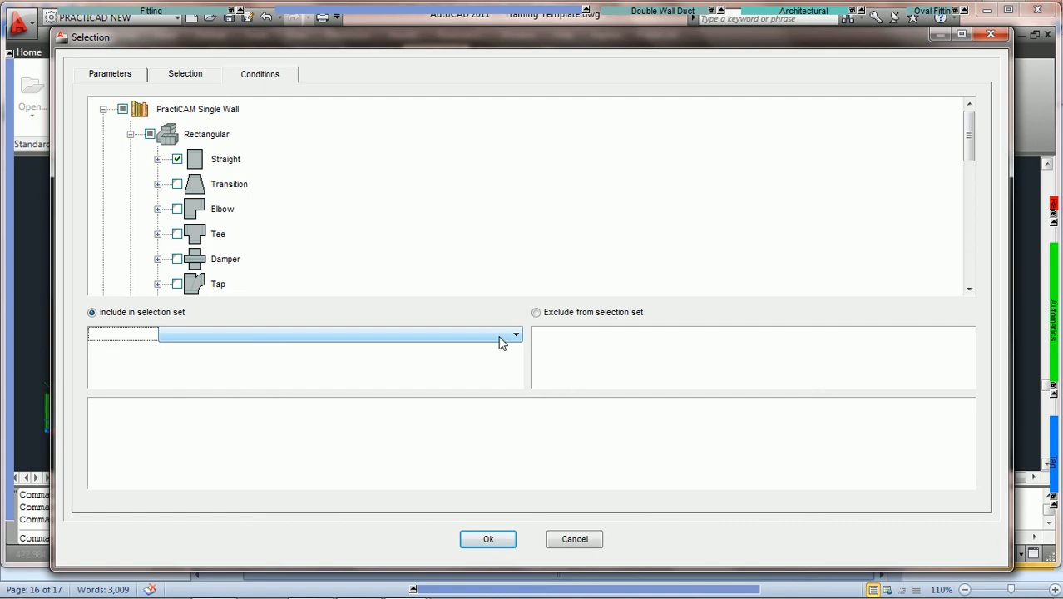
Add an inclusion condition requiring Length to be defined and greater than 24.
click(501, 341)
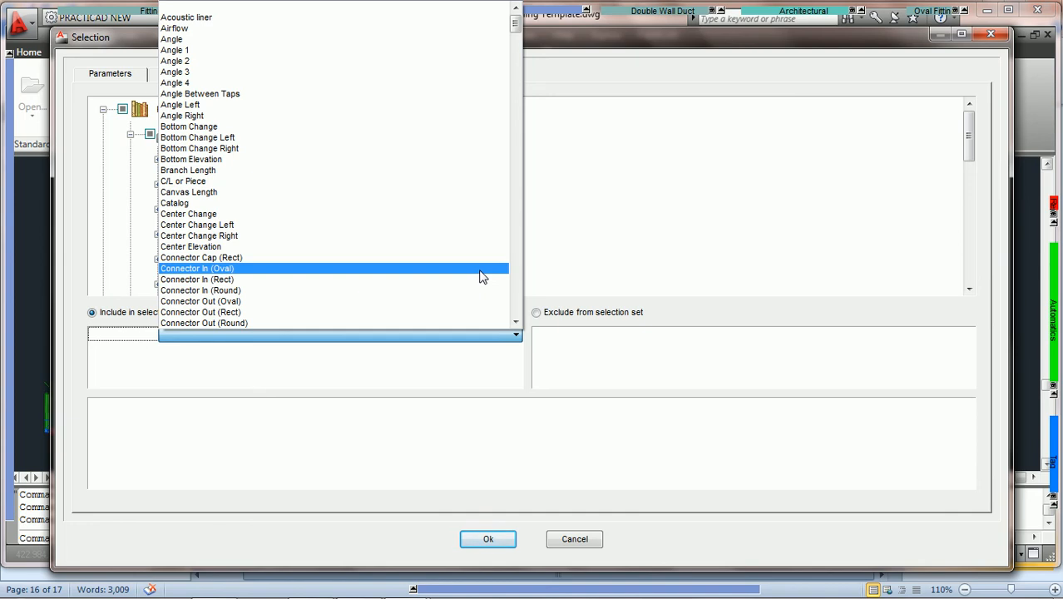
key(l)
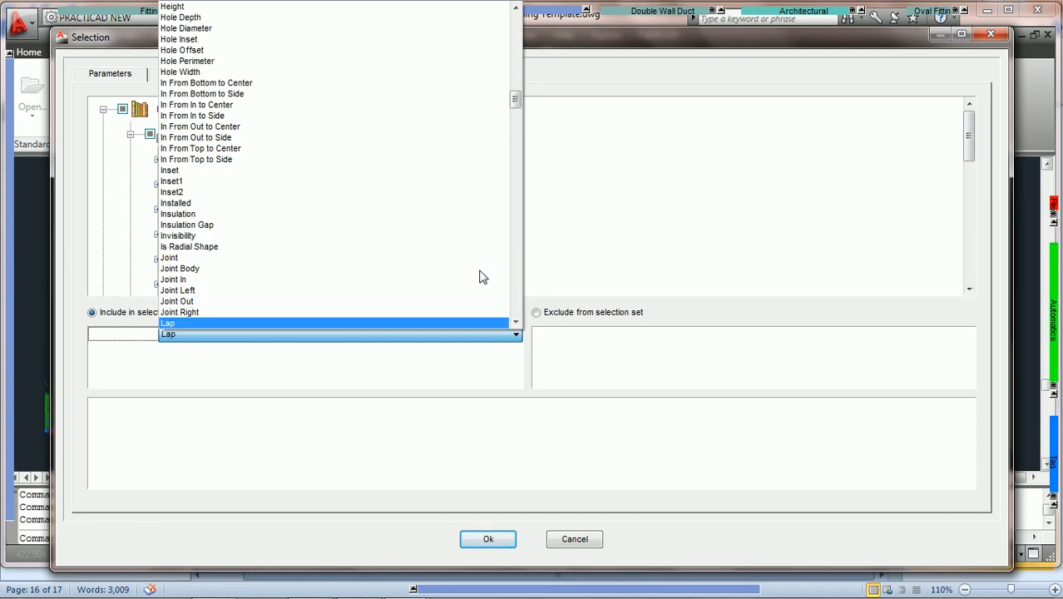
click(516, 322)
click(516, 322)
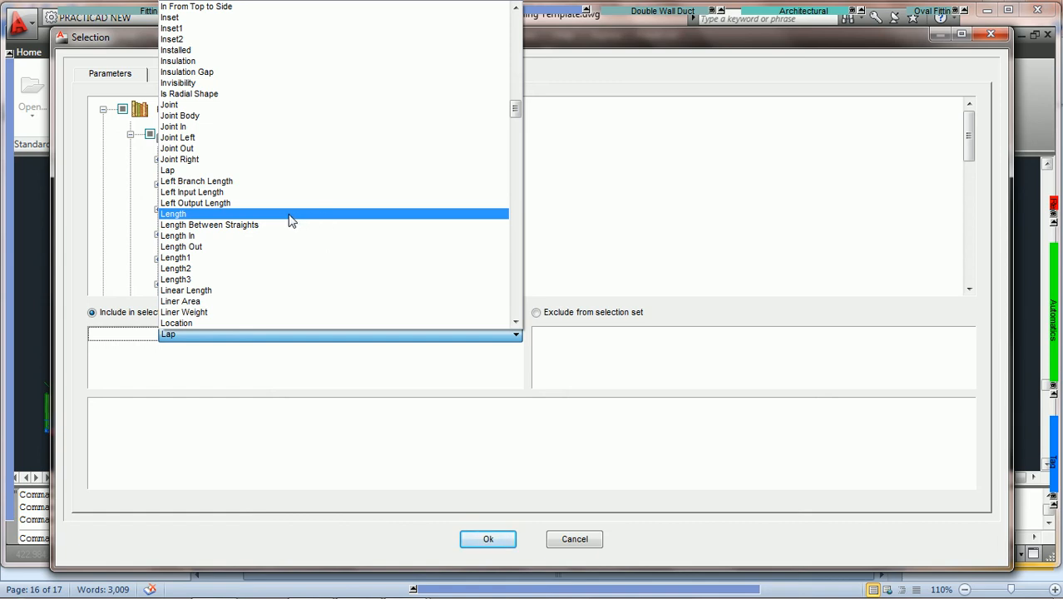
click(222, 214)
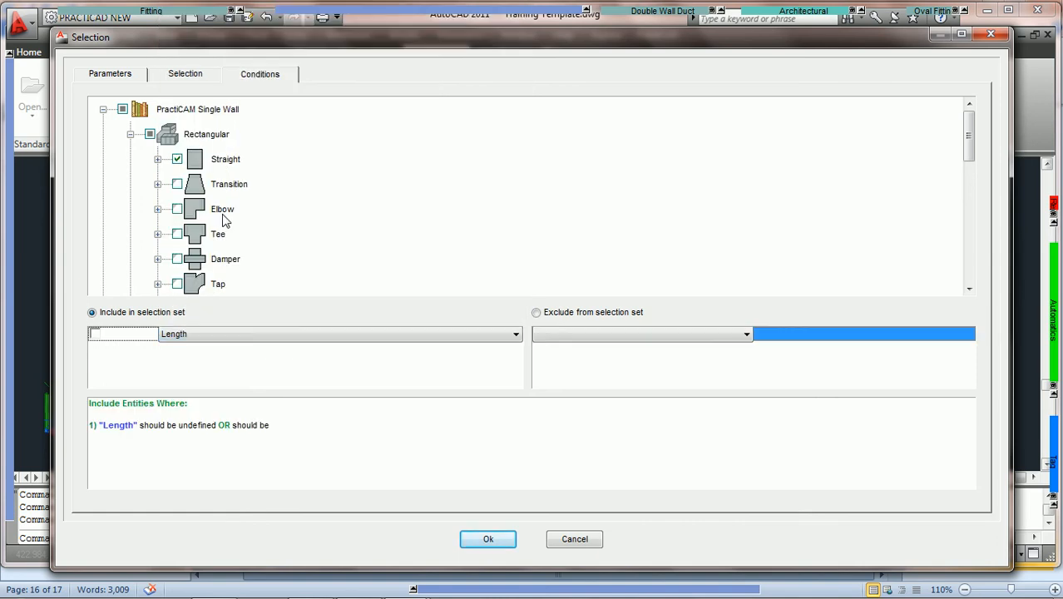
click(703, 337)
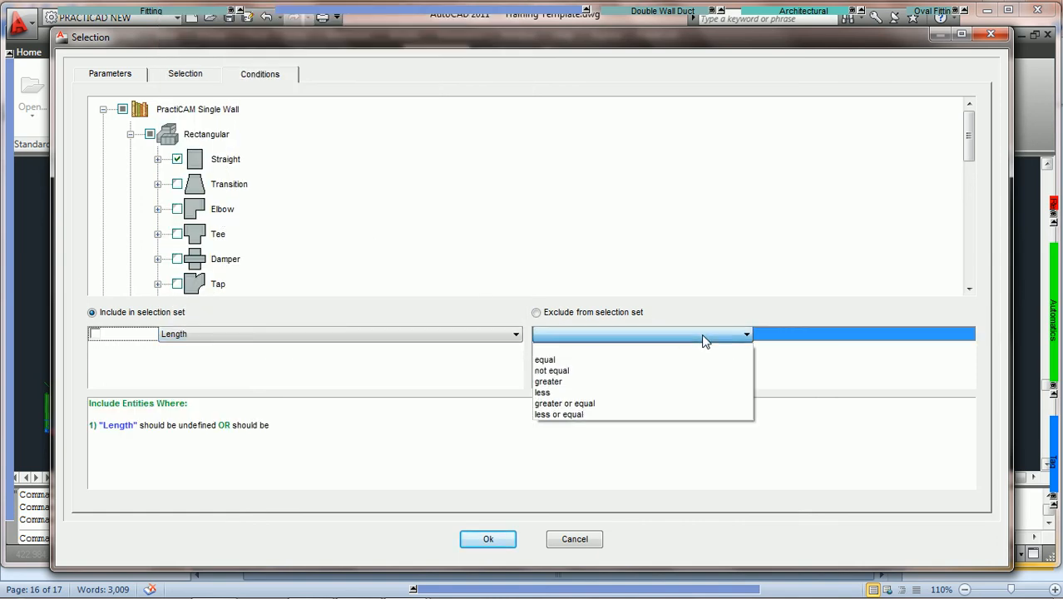
click(649, 383)
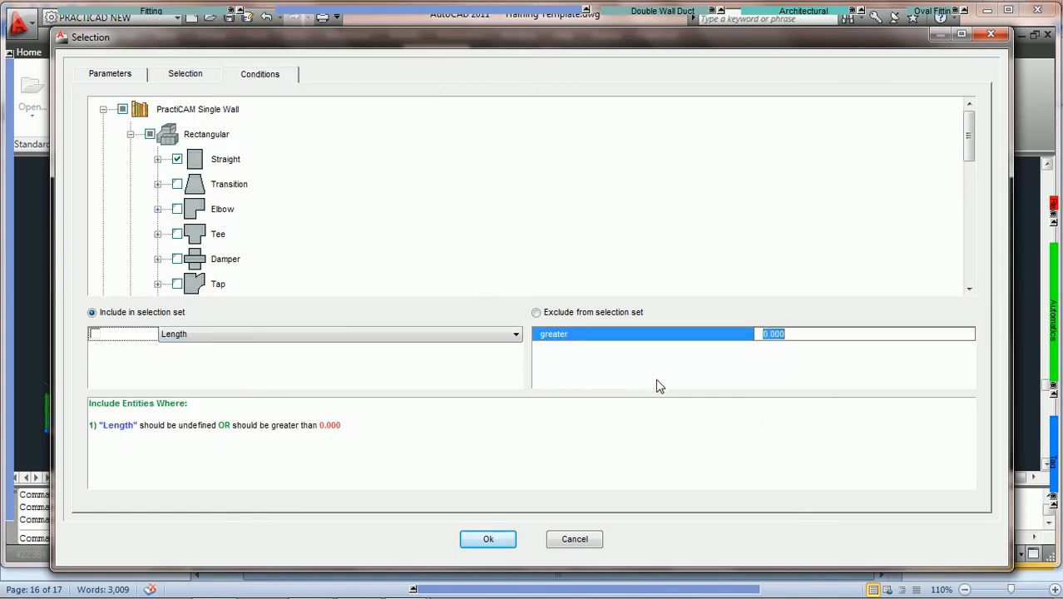
text(24)
click(96, 334)
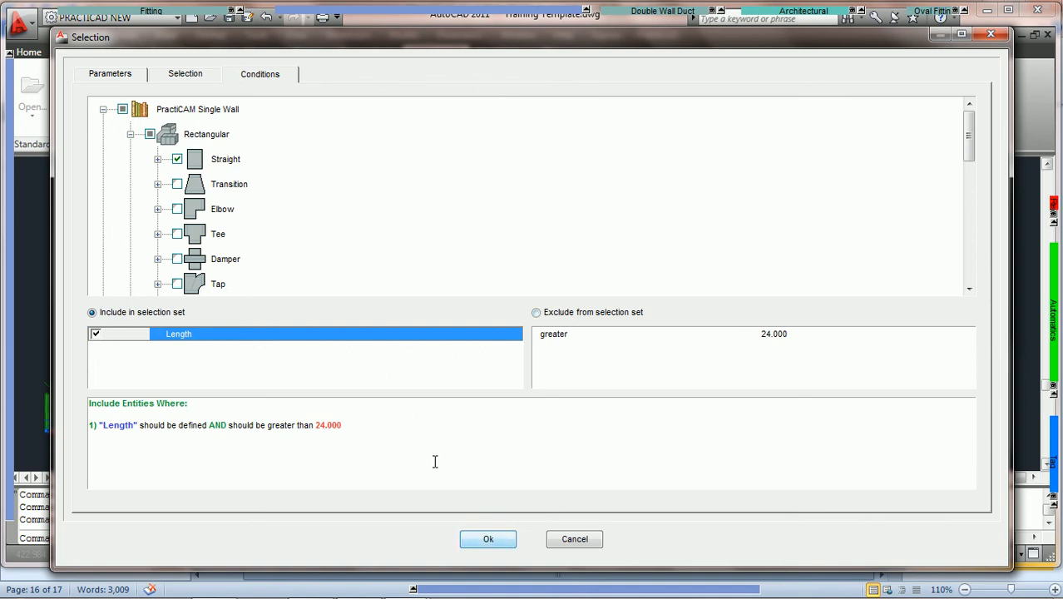
AutoSelect forward with branches from the duct section tagged T=11'-6" using the Length condition, and inspect the straight ducts around the 24-long piece.
click(205, 82)
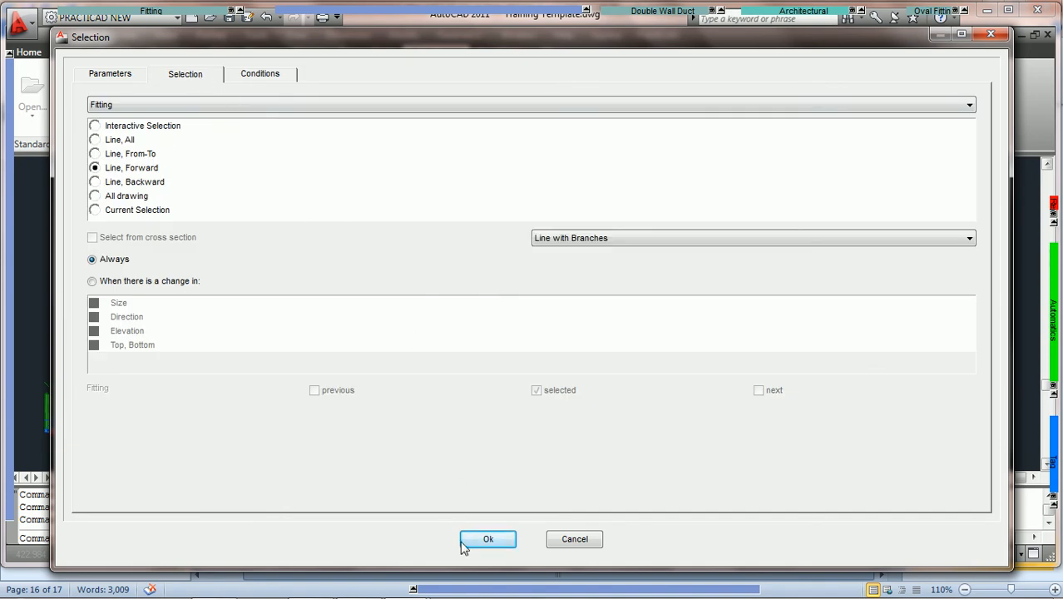
click(500, 541)
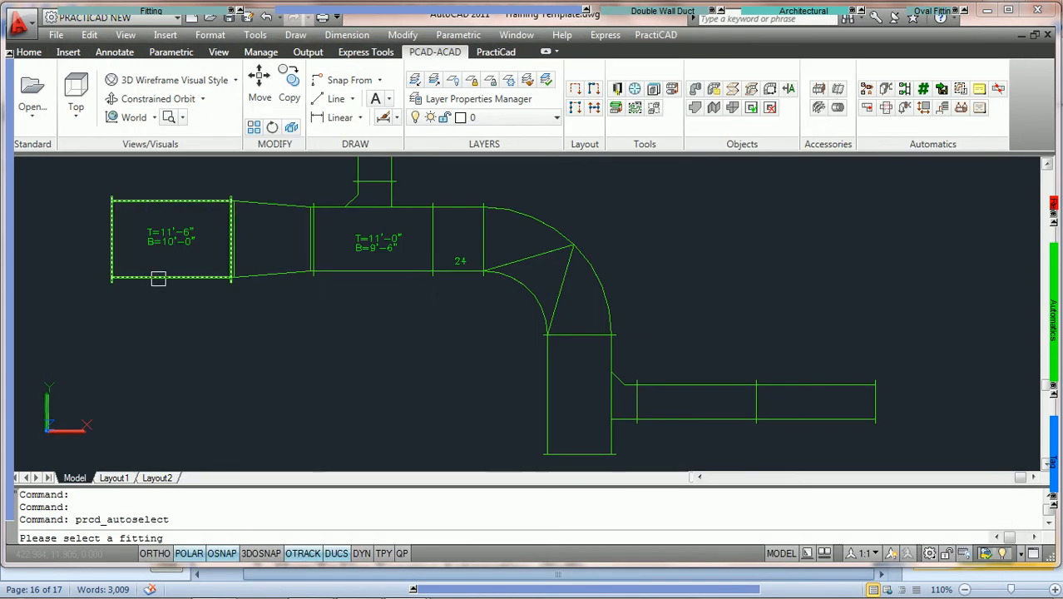
click(157, 278)
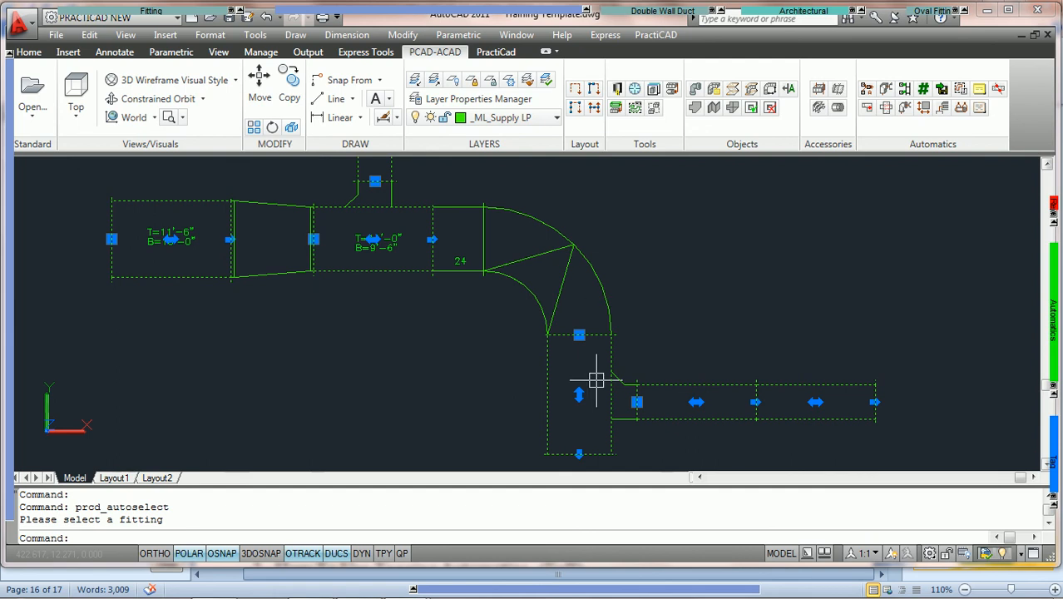
scroll(579, 366, up, 3)
middle_drag(535, 195, 612, 391)
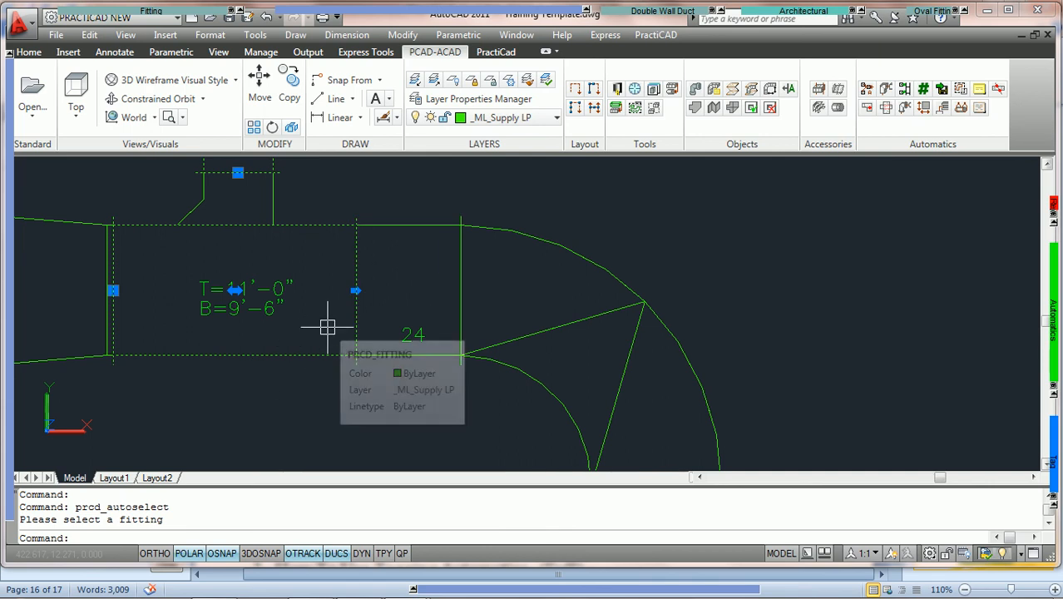
scroll(324, 329, down, 2)
scroll(335, 331, down, 2)
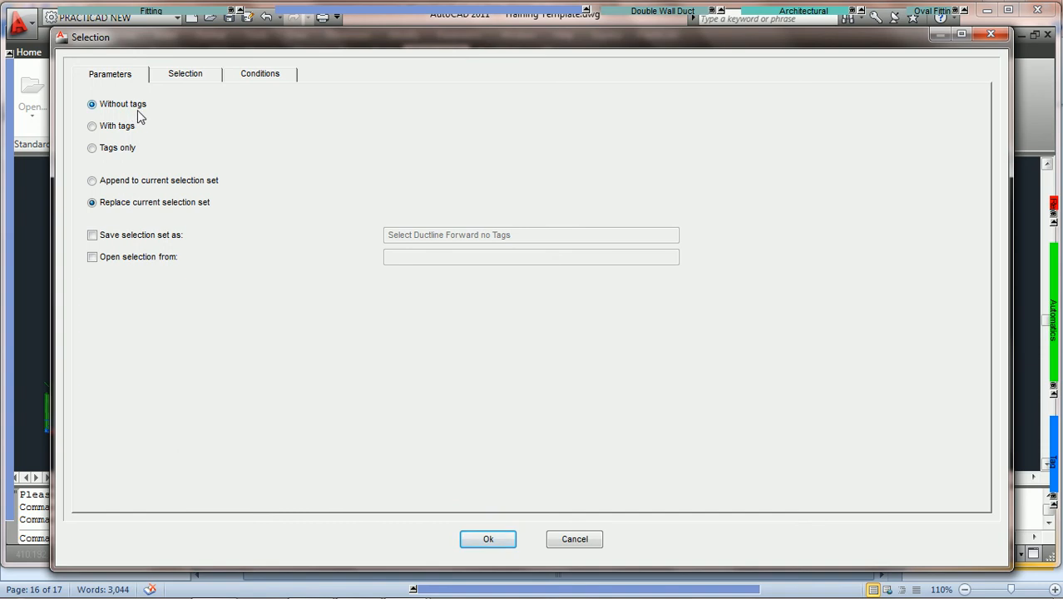
Review the tag and line options, and include the whole PractiCAM Single Wall catalog in the AutoSelect conditions.
click(189, 77)
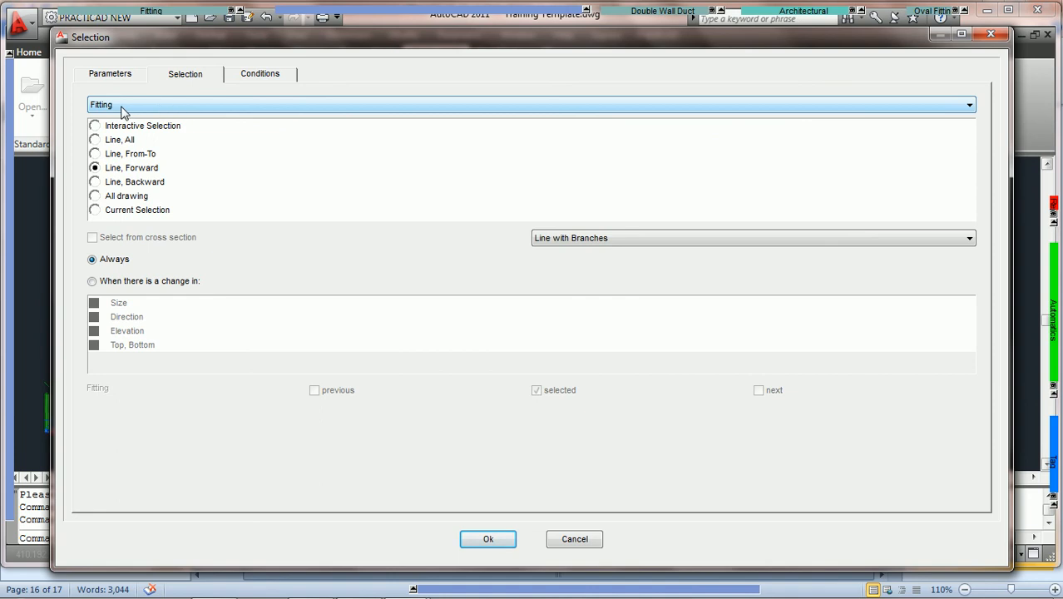
click(108, 80)
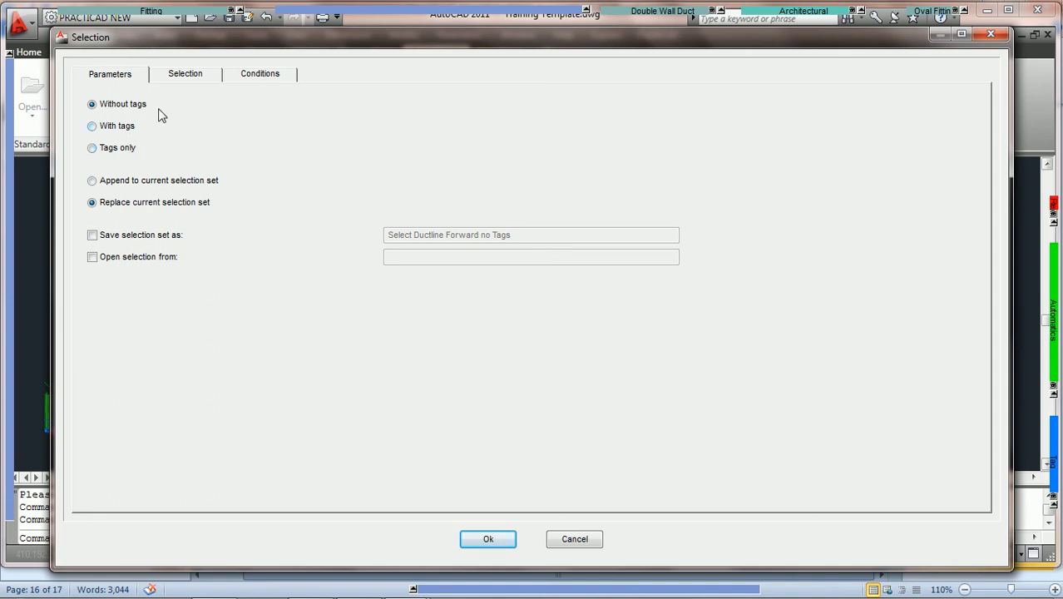
click(194, 76)
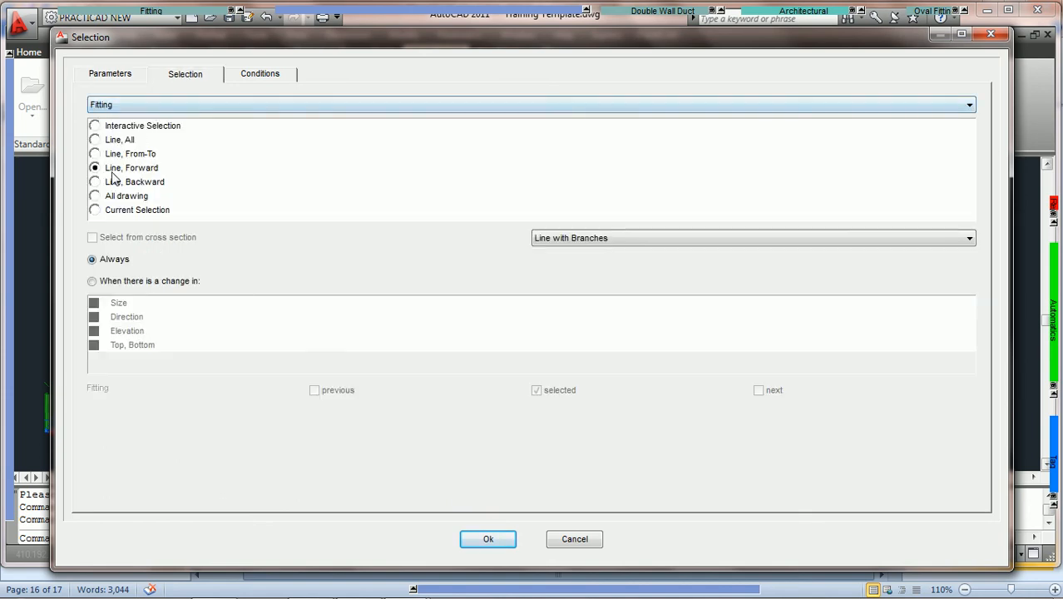
click(257, 76)
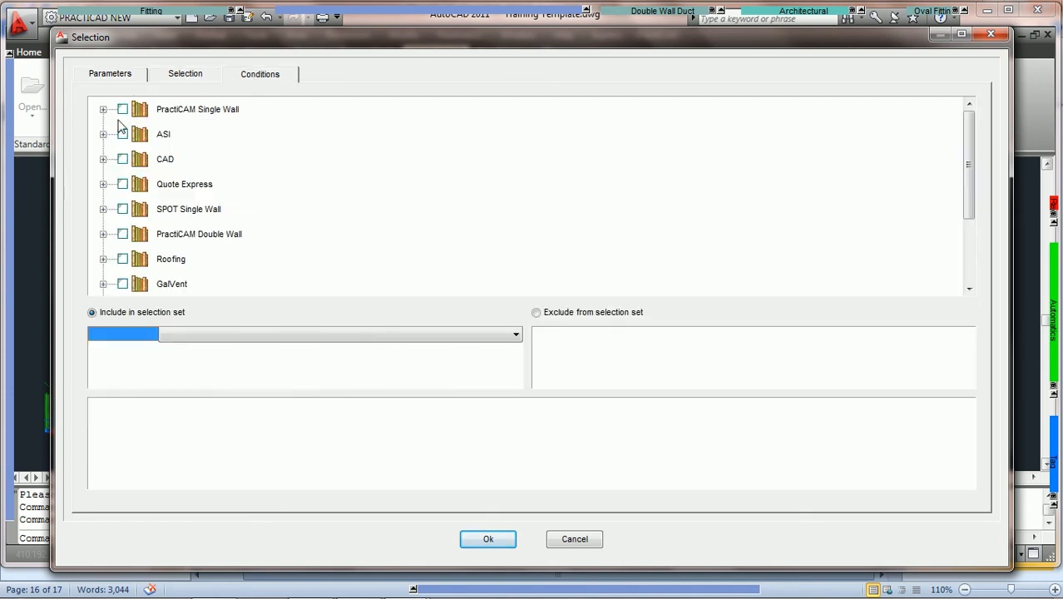
click(122, 109)
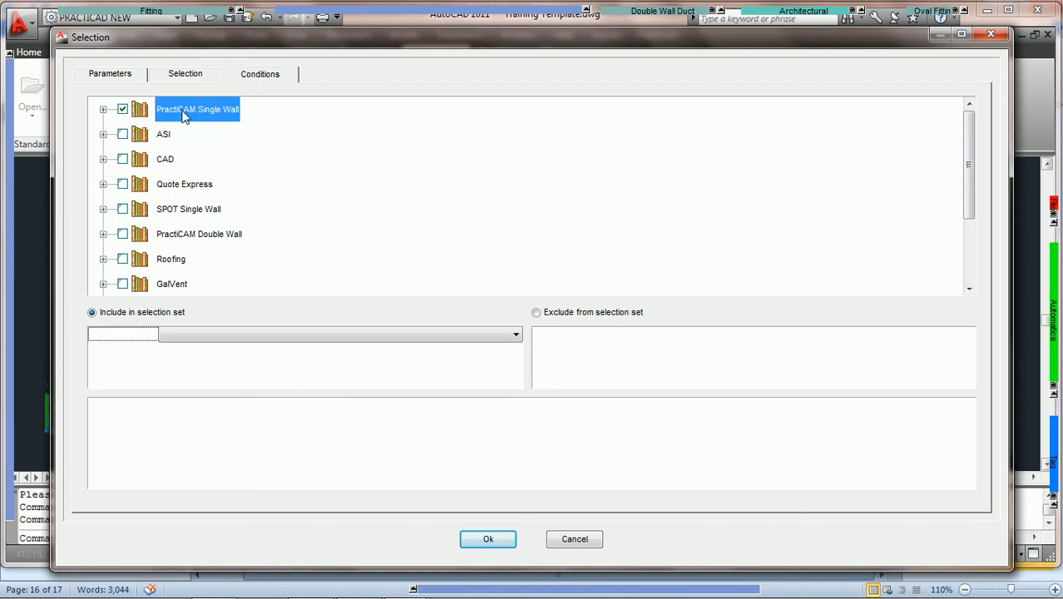
AutoSelect the duct line without tags from the 36 x 18 section, inspect the picked fittings, and clear the selection.
click(109, 74)
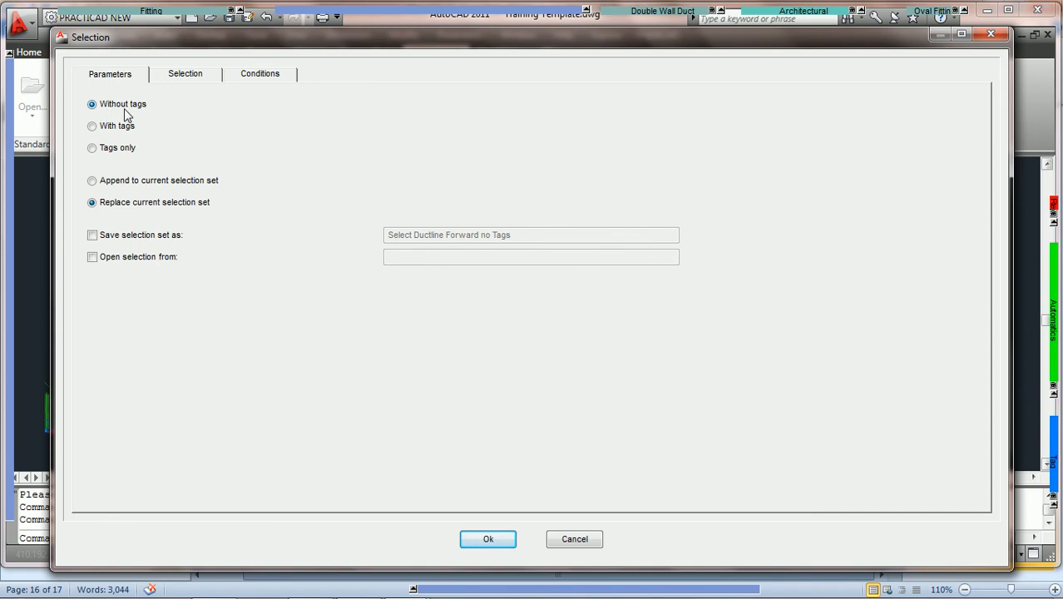
click(489, 542)
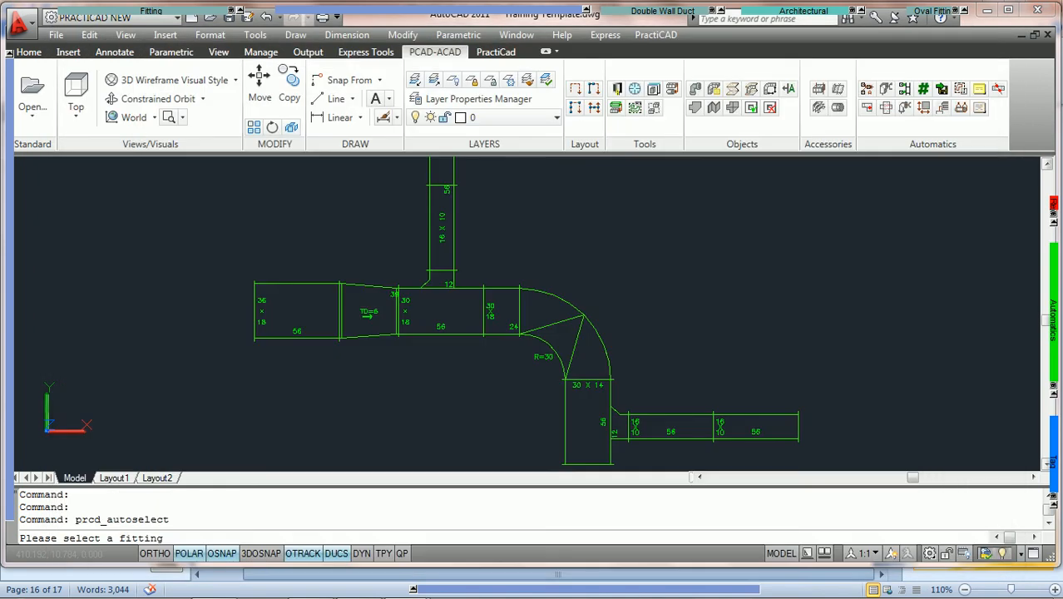
click(273, 333)
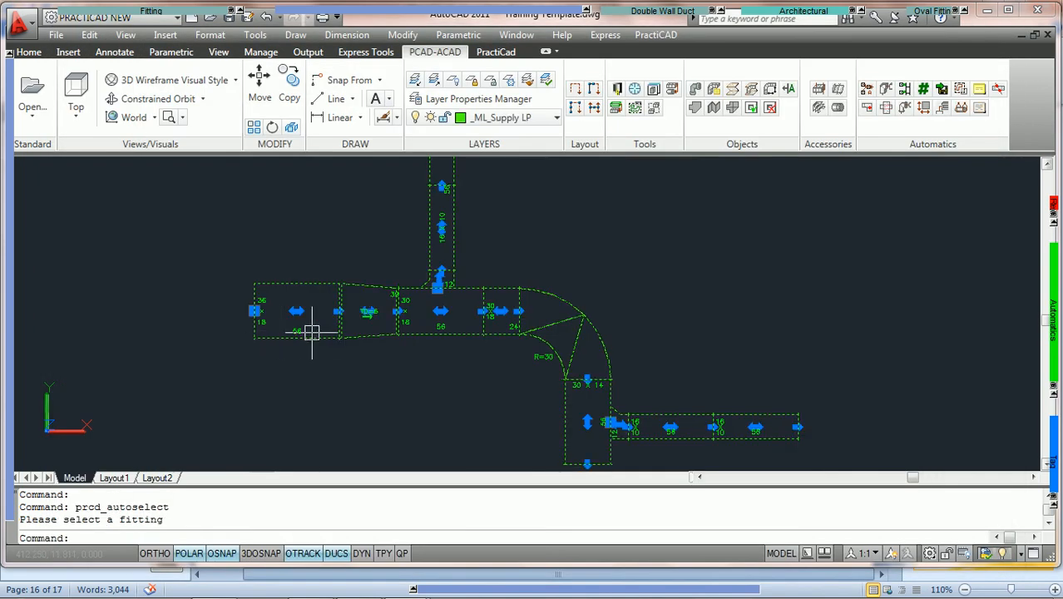
scroll(309, 352, up, 2)
scroll(309, 352, up, 2)
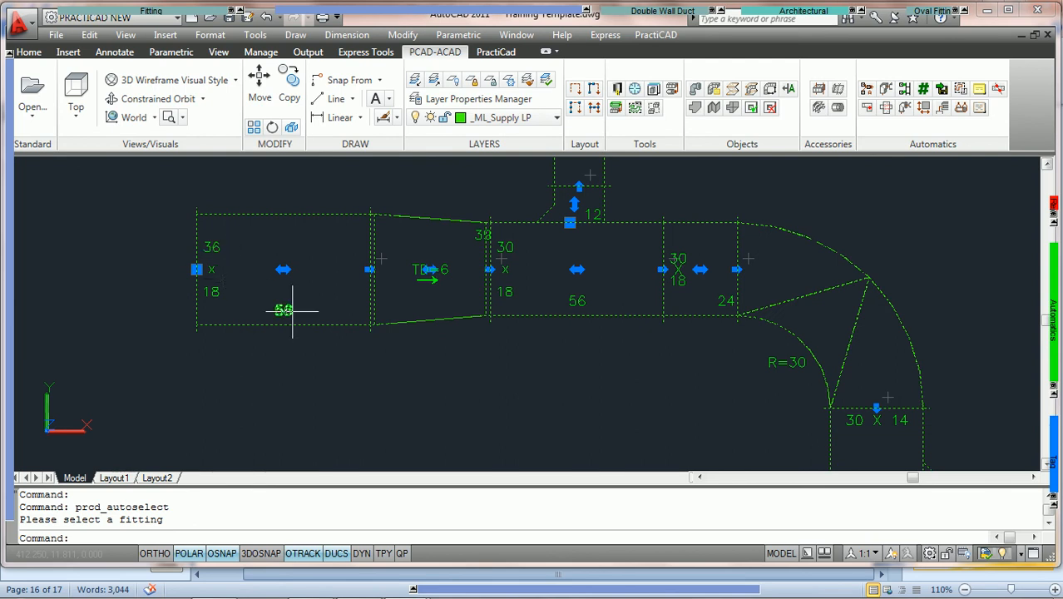
scroll(430, 269, down, 4)
key(Escape)
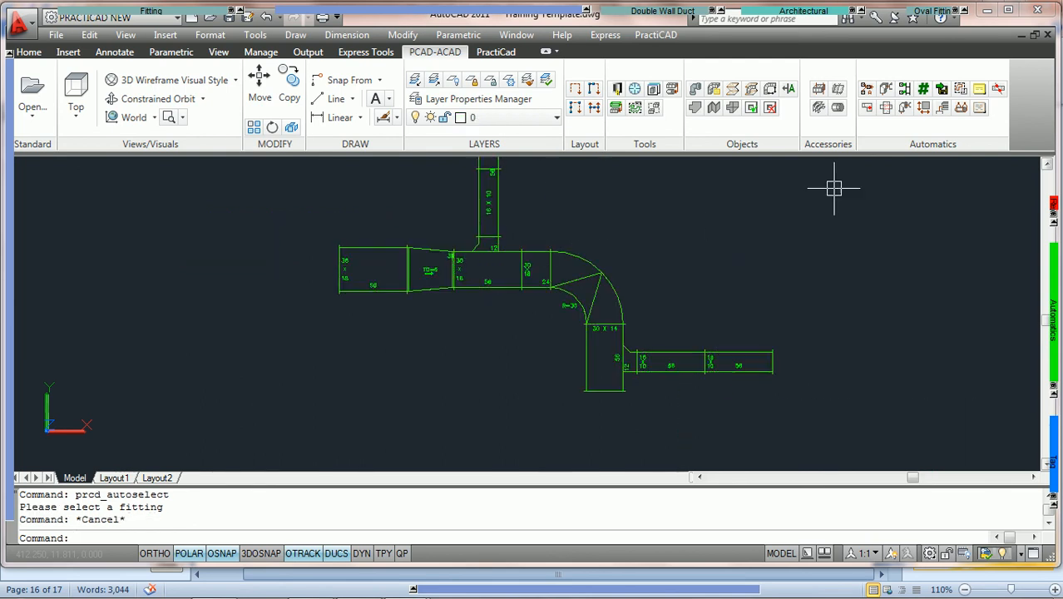
AutoSelect the duct line with tags from the 36 x 18 section, inspect the picked fittings and labels, and clear the selection.
click(961, 90)
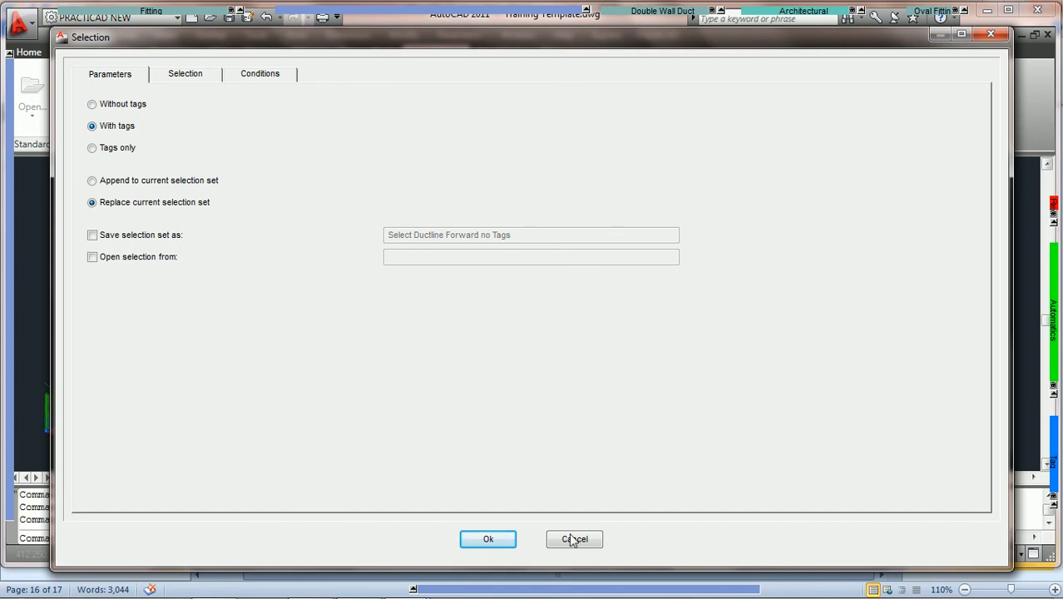
click(489, 541)
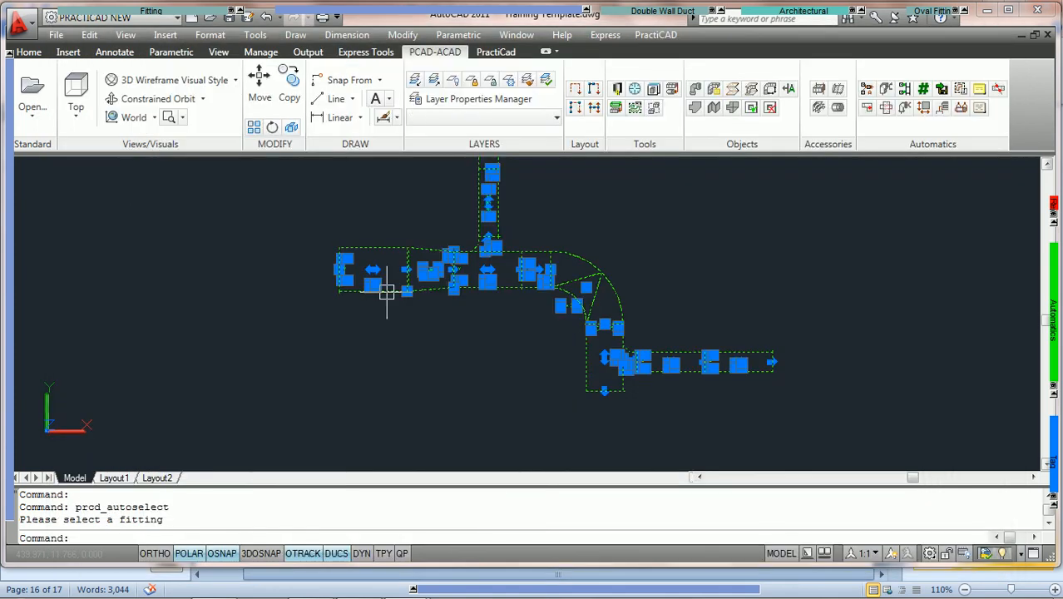
scroll(384, 290, up, 6)
middle_drag(296, 223, 296, 350)
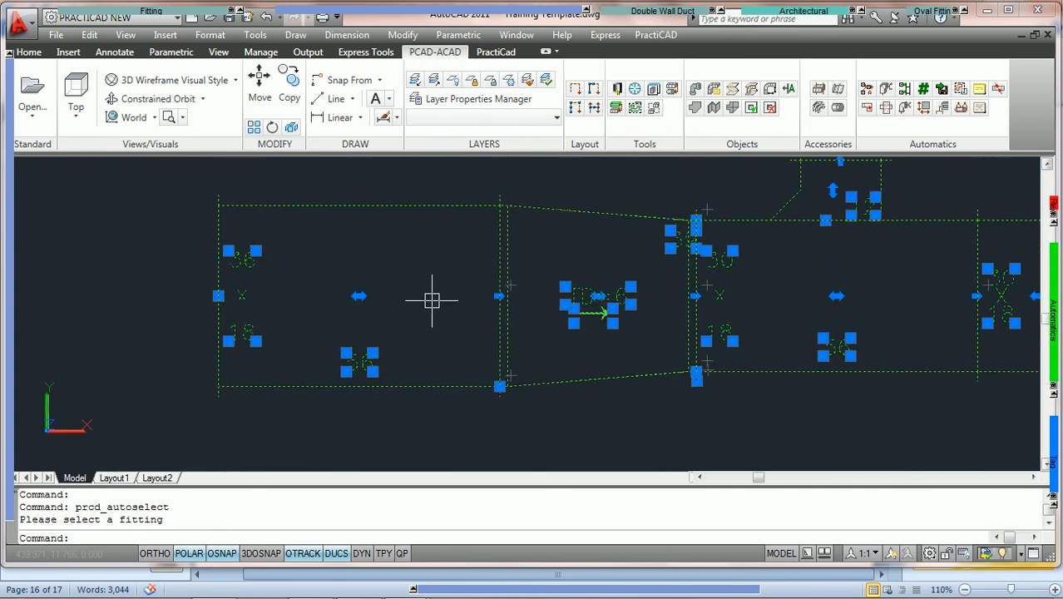
scroll(521, 311, down, 3)
middle_drag(531, 289, 512, 287)
scroll(685, 357, down, 2)
key(Escape)
mouse_move(742, 312)
middle_down()
mouse_move(530, 234)
mouse_move(620, 301)
middle_up()
scroll(530, 234, down, 2)
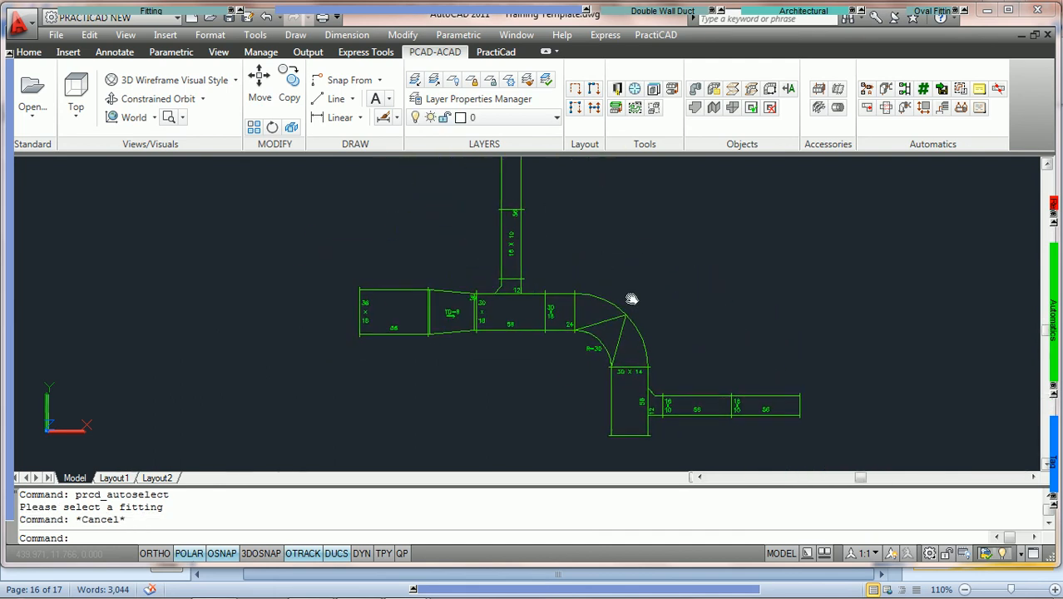
AutoSelect only the tags along the duct line from the 36 x 18 section, and inspect the picked labels.
click(961, 90)
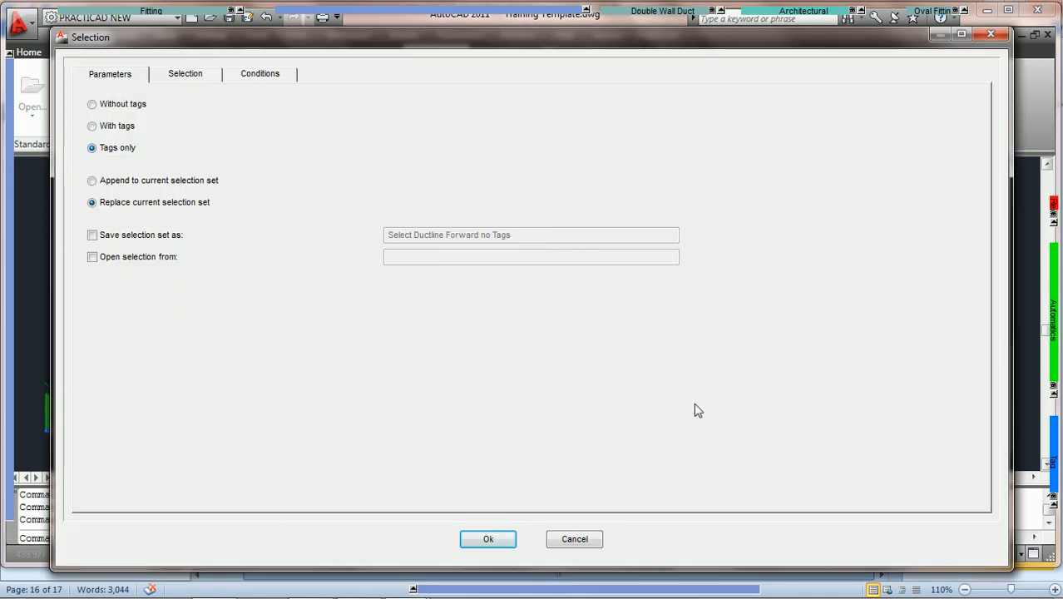
click(489, 539)
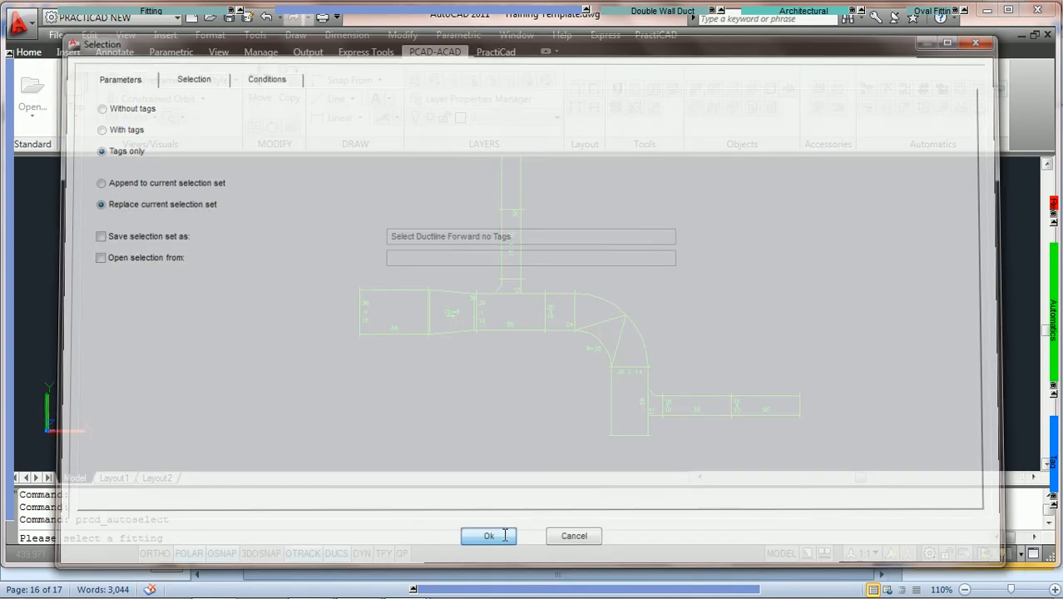
click(395, 290)
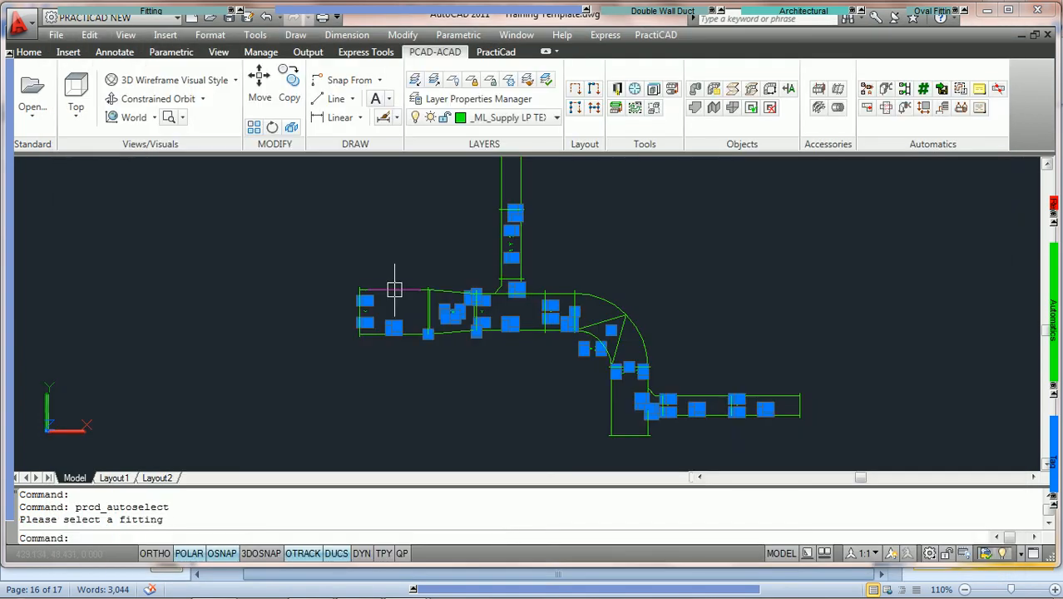
scroll(365, 327, up, 3)
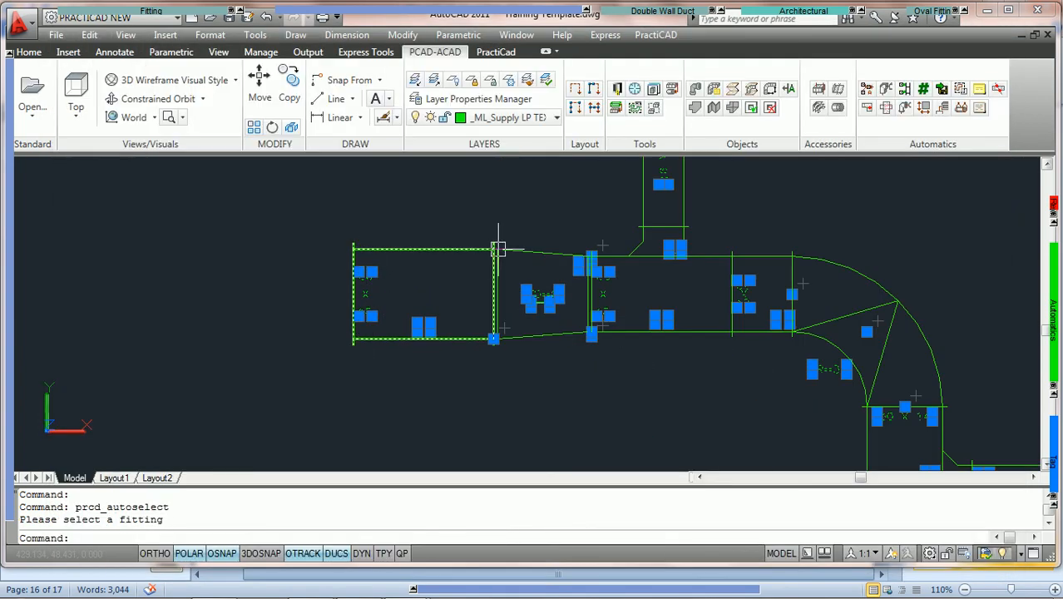
scroll(410, 313, up, 2)
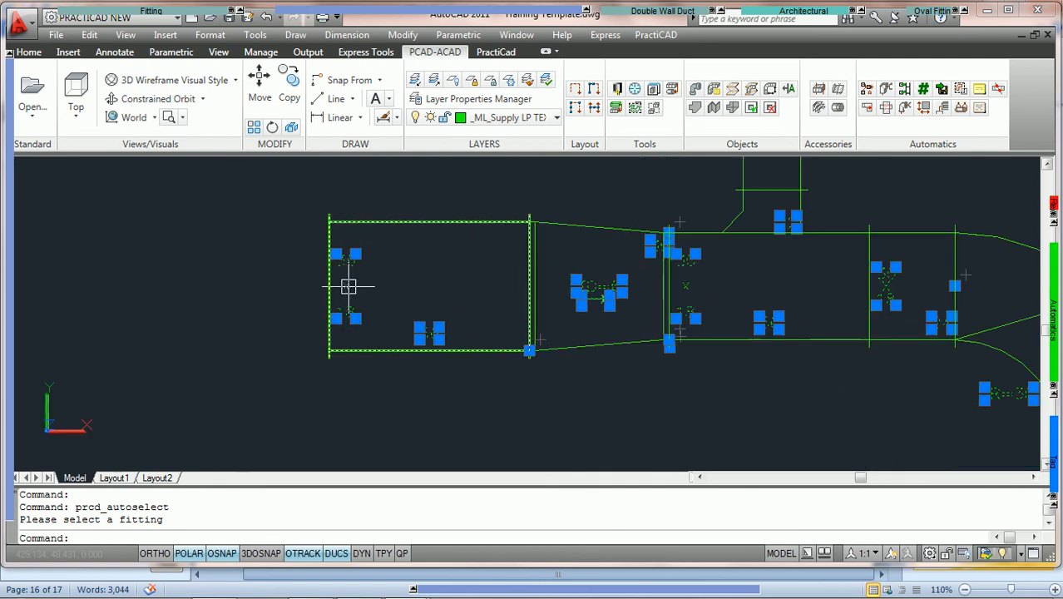
middle_drag(633, 255, 622, 254)
scroll(582, 258, down, 3)
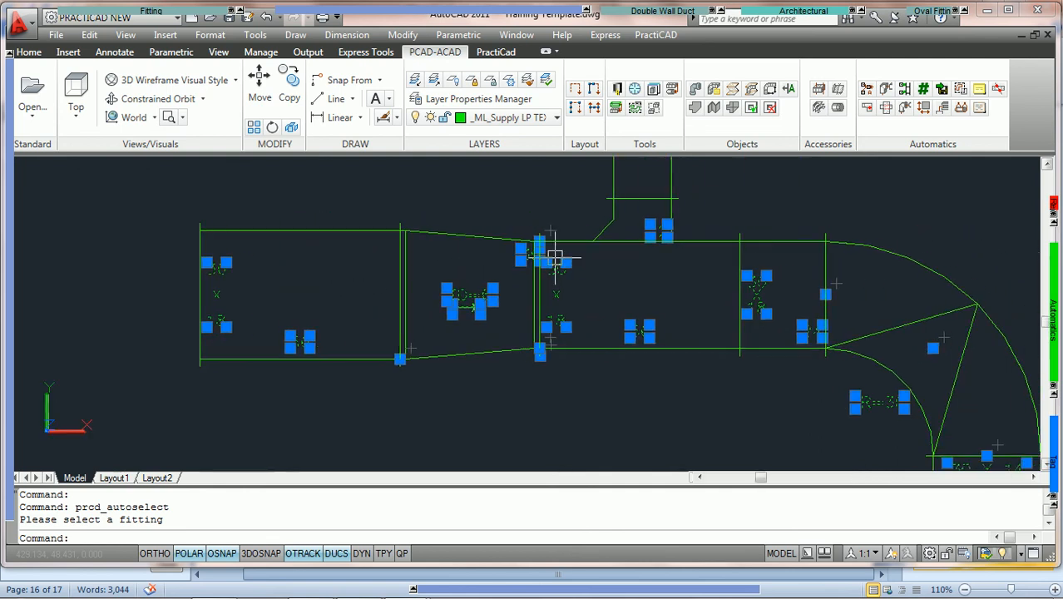
scroll(547, 259, up, 1)
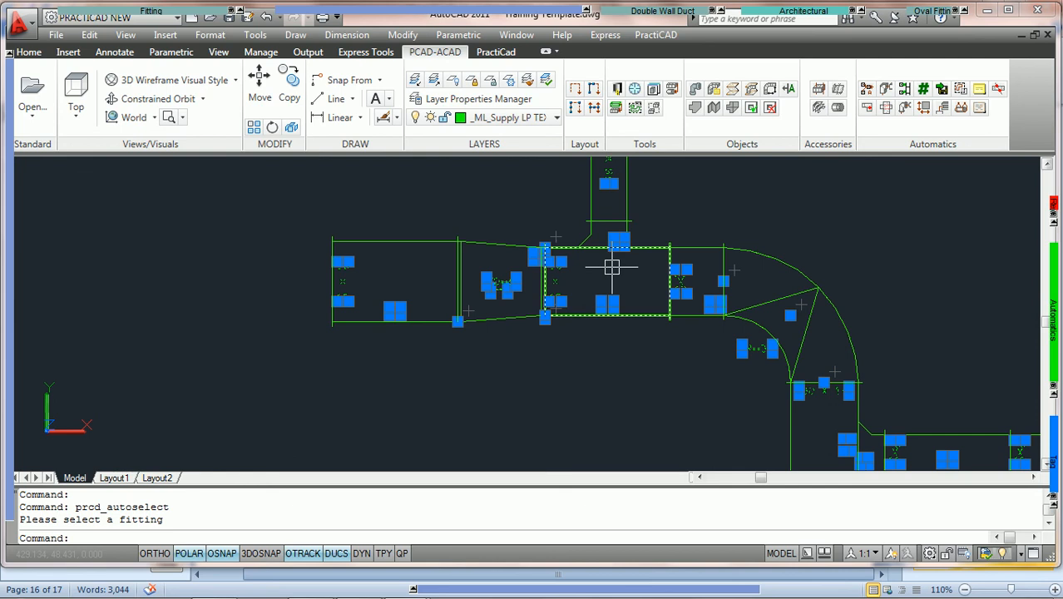
scroll(612, 267, down, 2)
middle_drag(635, 276, 537, 336)
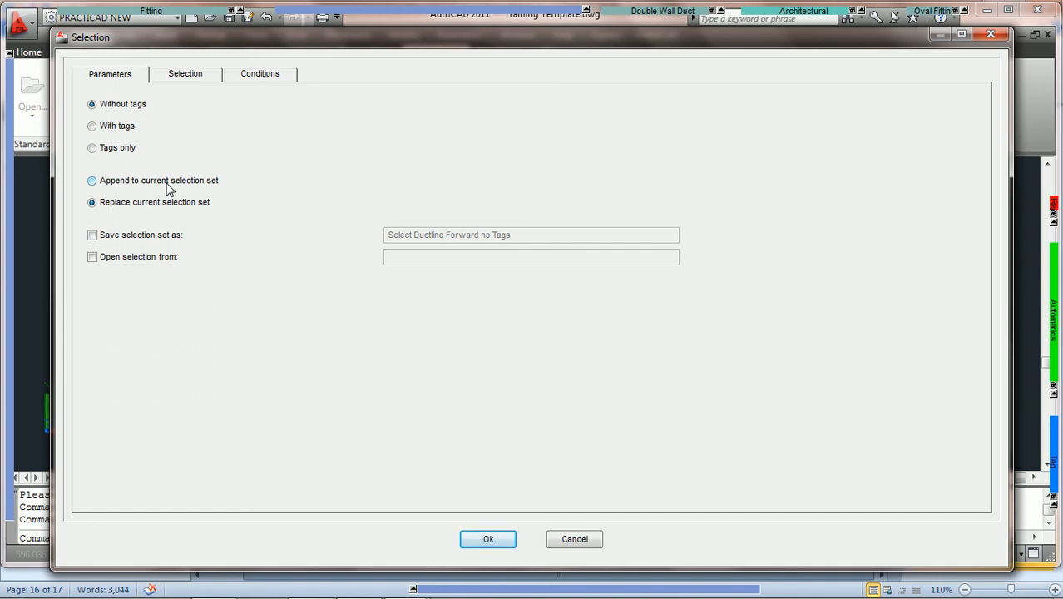
AutoSelect the duct line from its 36 x 18 section without tags, appending it to the current selection set, and clear the selection.
click(92, 182)
click(489, 540)
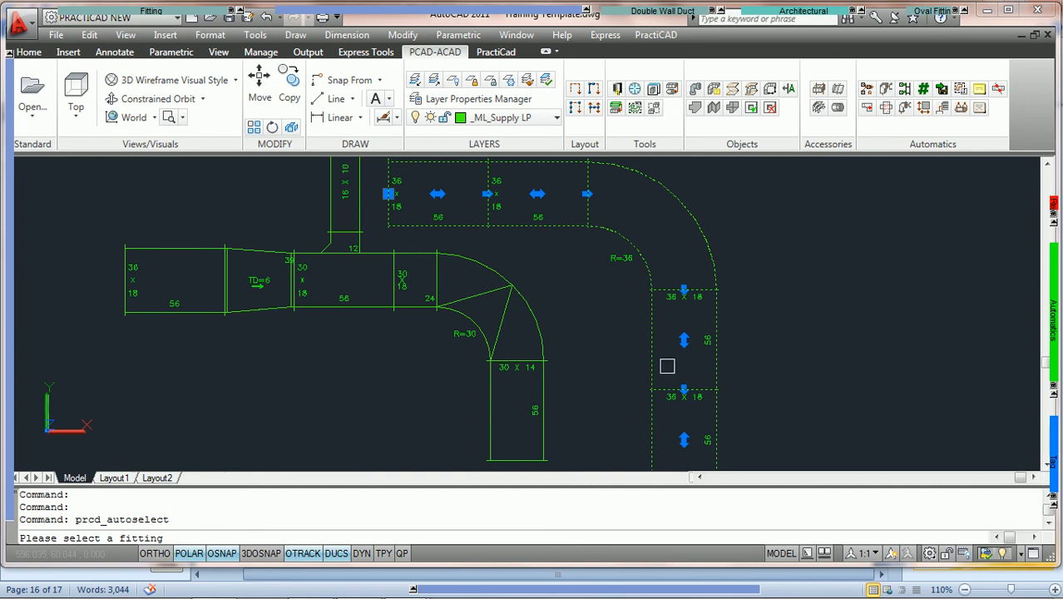
click(165, 250)
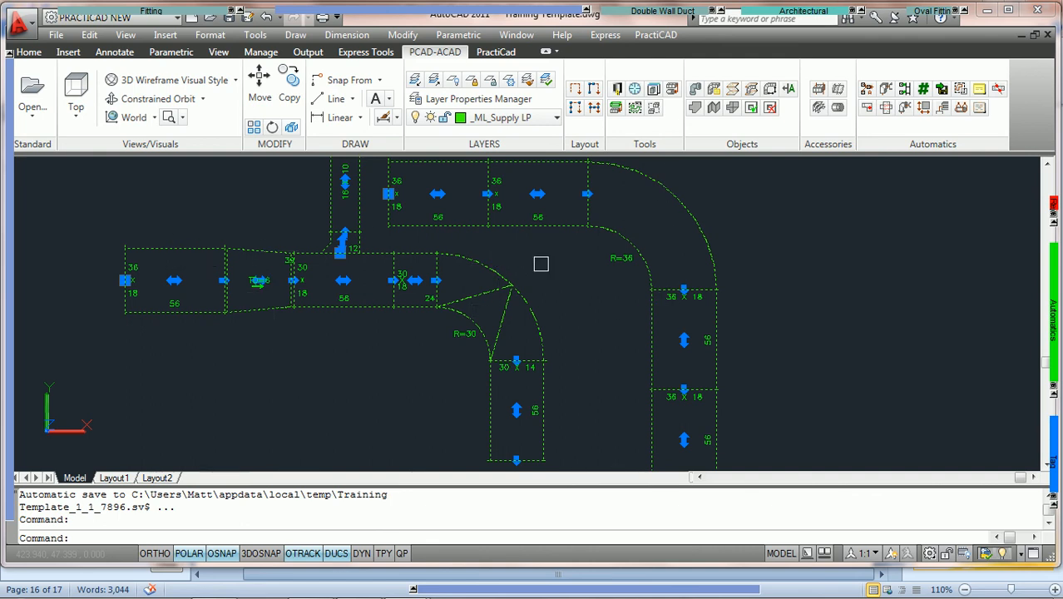
key(Escape)
Select the duct line with the R=36 elbow, and AutoSelect the neighbouring line with the mitred elbow without tags, replacing the current selection set.
mouse_move(1054, 331)
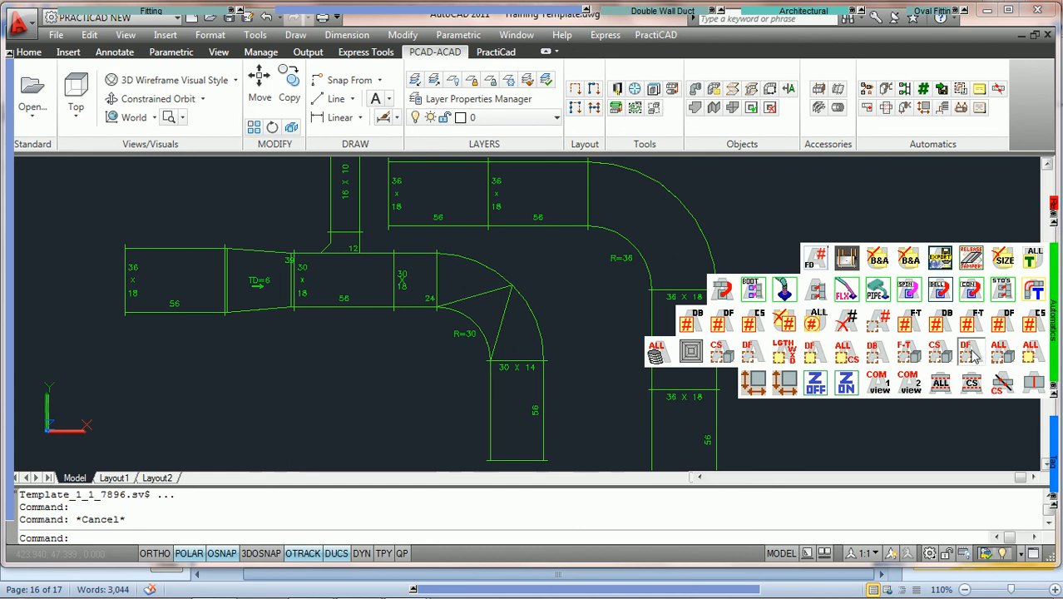
click(980, 356)
click(447, 234)
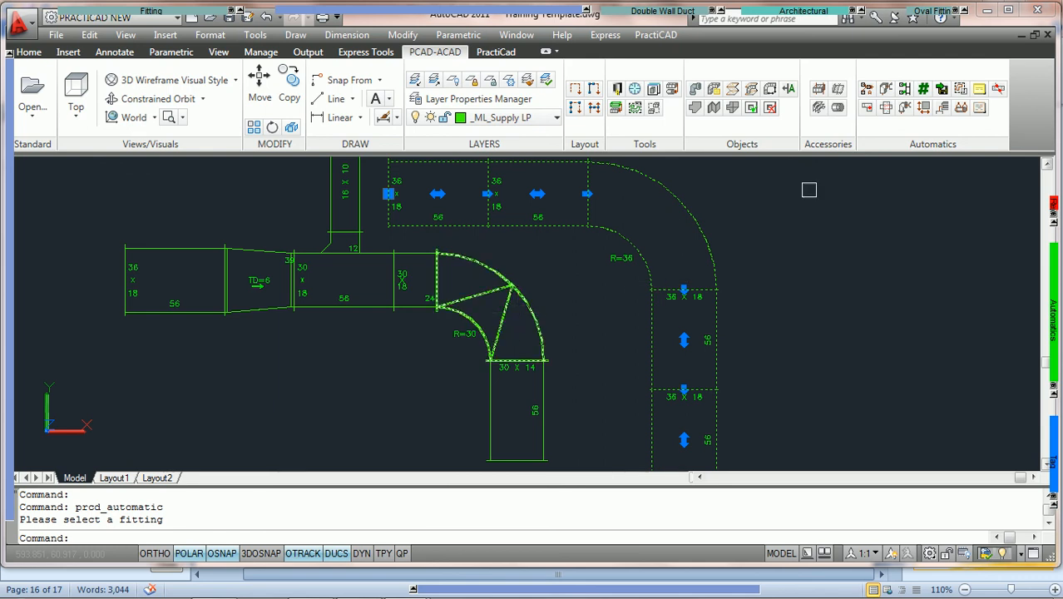
click(960, 89)
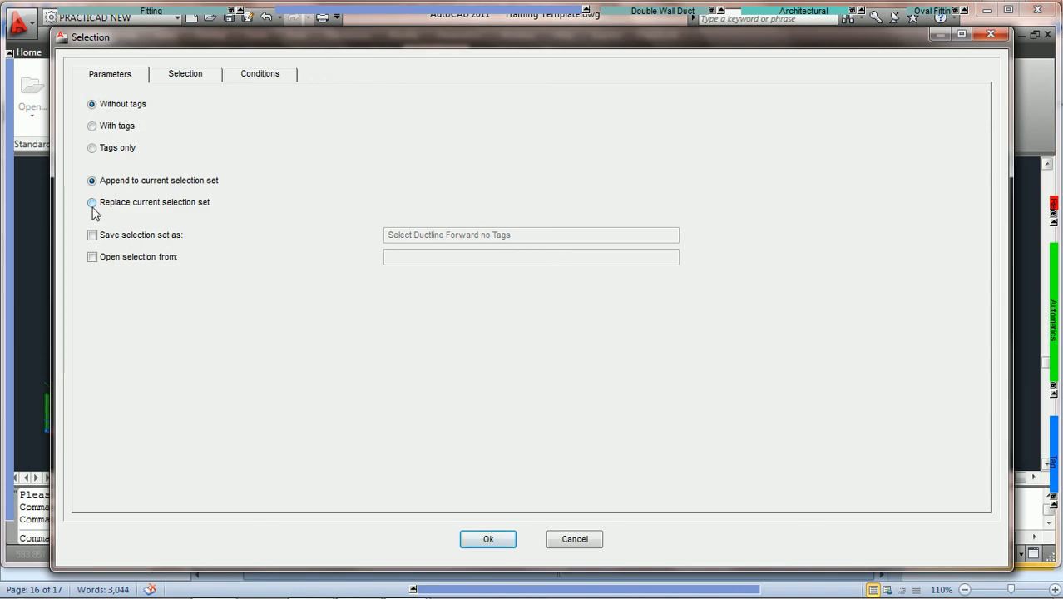
click(93, 208)
click(494, 541)
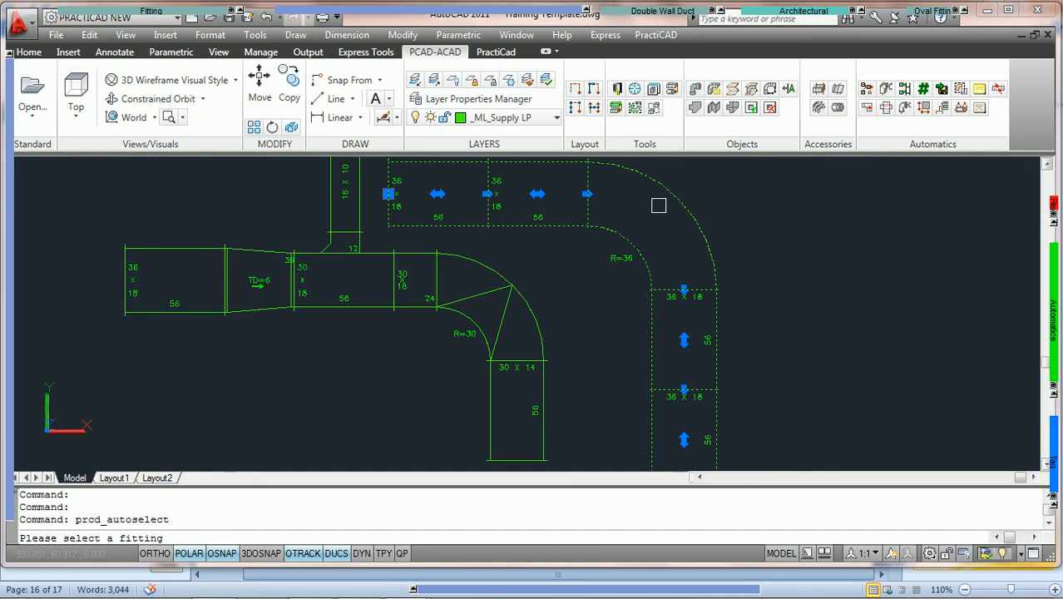
click(165, 250)
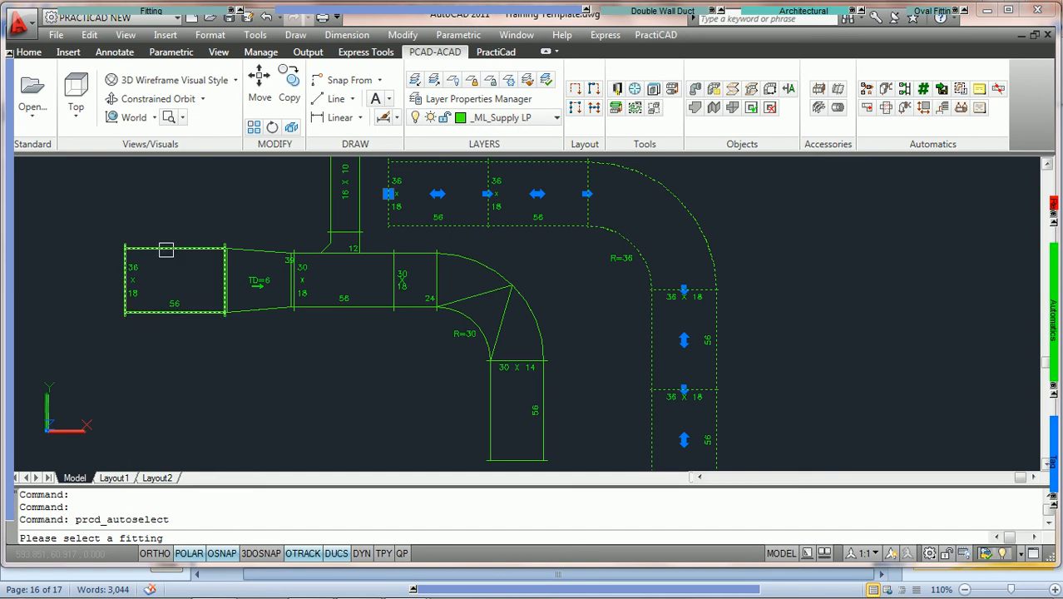
click(166, 250)
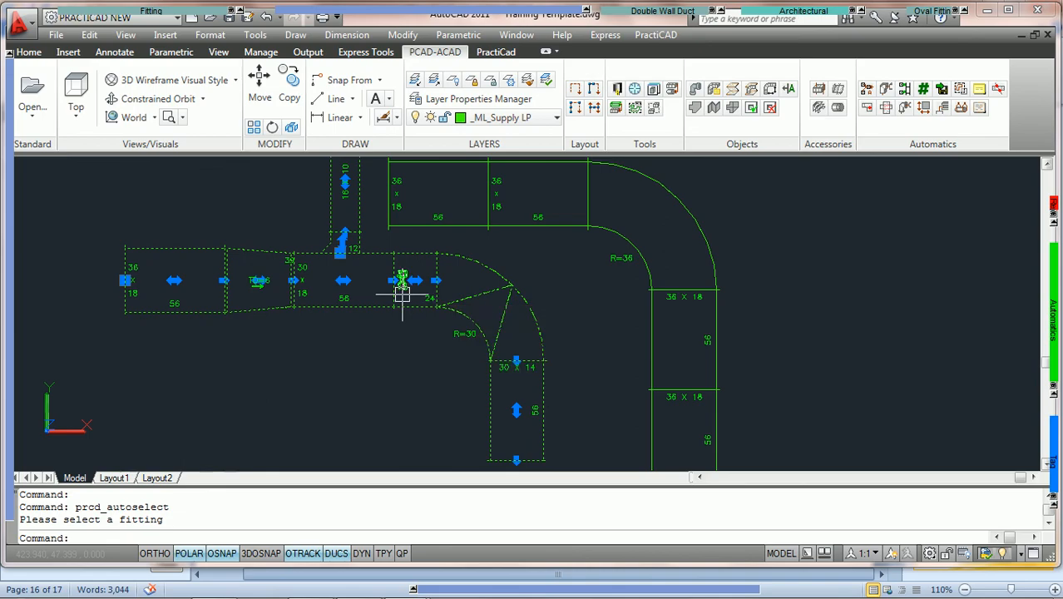
Dismiss the AutoSelect settings, and select the fittings and labels around the R=36 elbow and around the 36-to-30 transition.
key(Return)
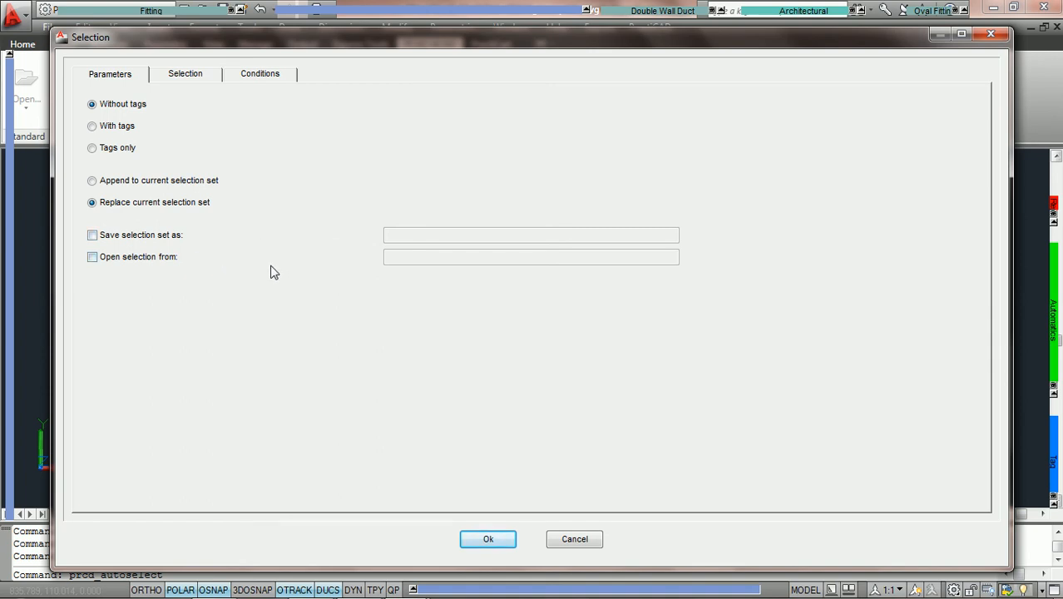
click(574, 539)
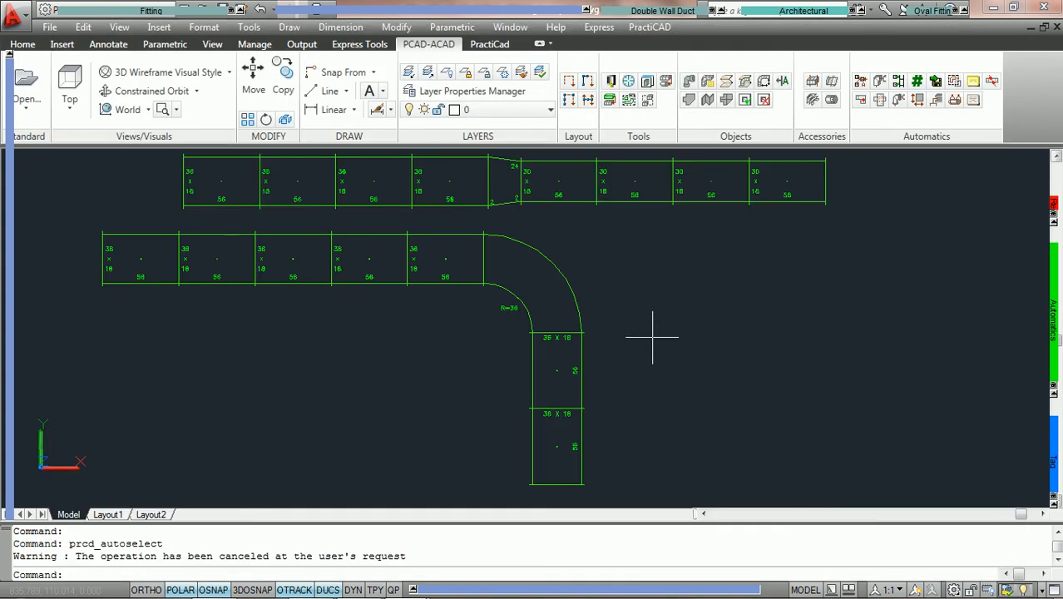
click(633, 364)
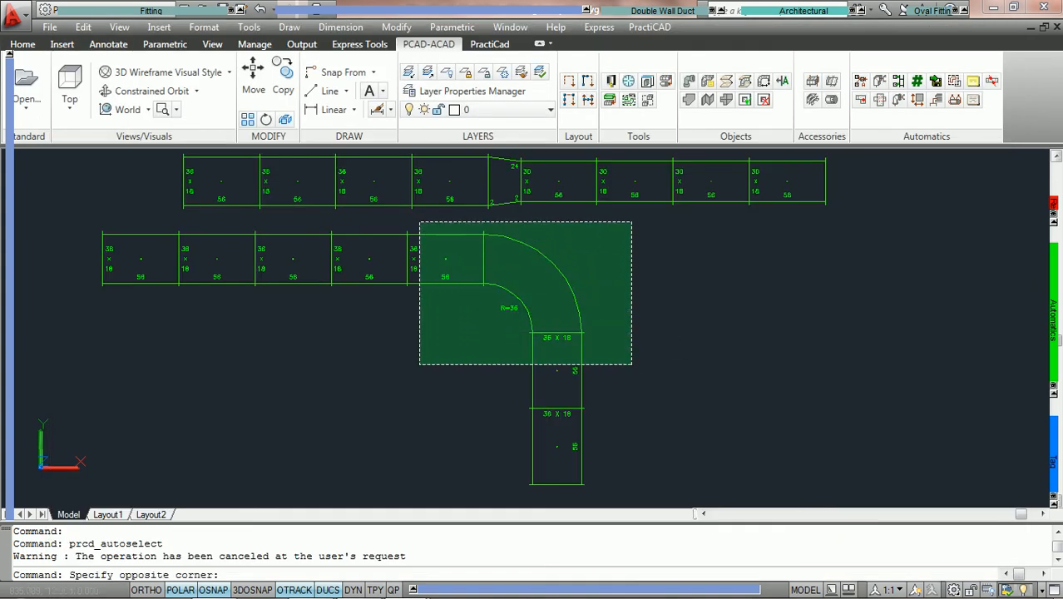
click(416, 221)
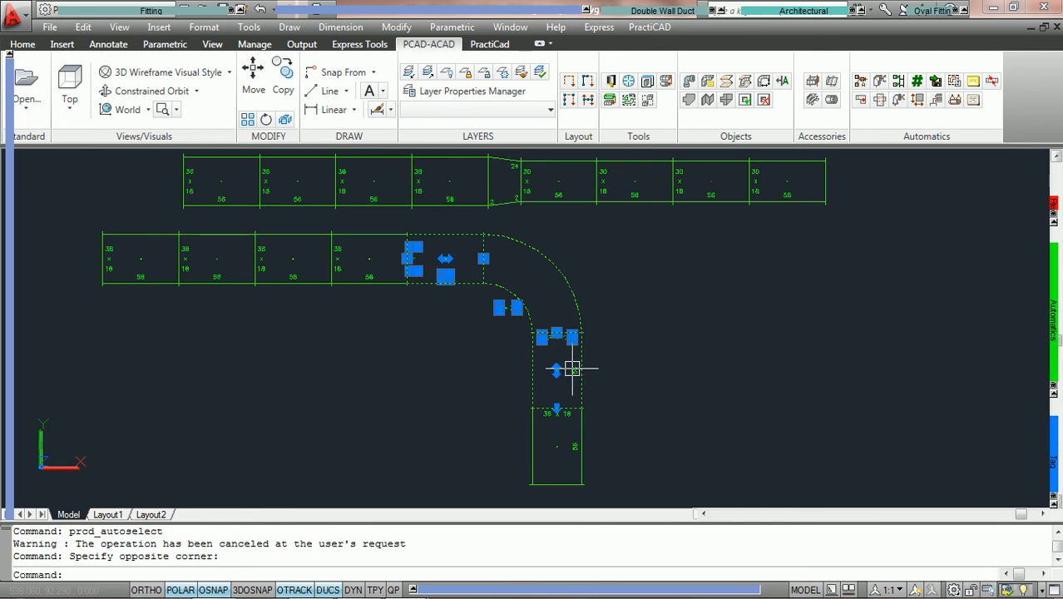
click(572, 227)
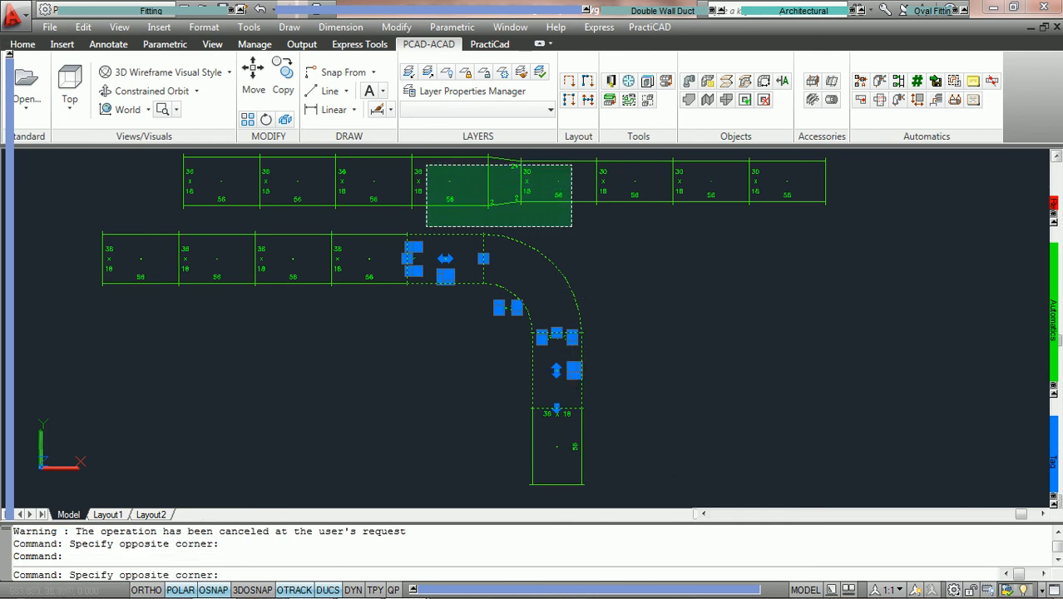
click(419, 154)
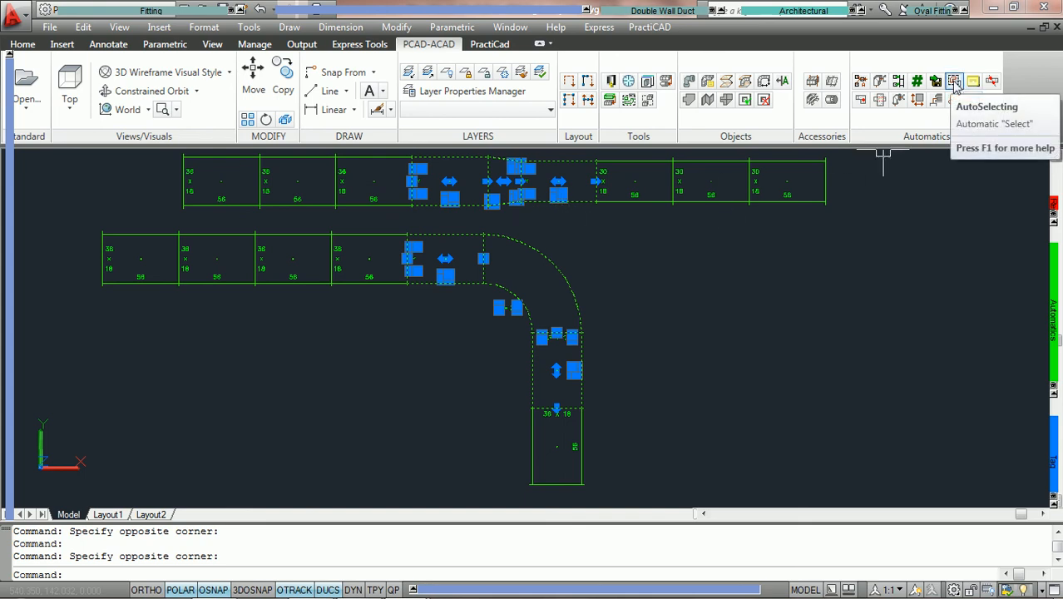
AutoSelect fittings without tags from the current selection, saving the selection set as PCAD DUCT.
click(954, 83)
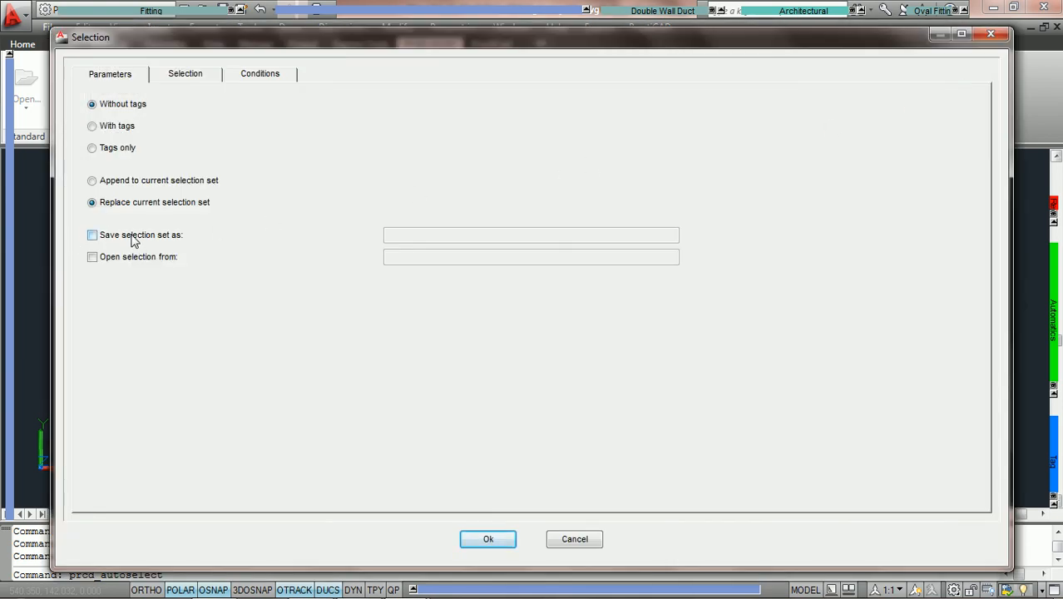
click(184, 74)
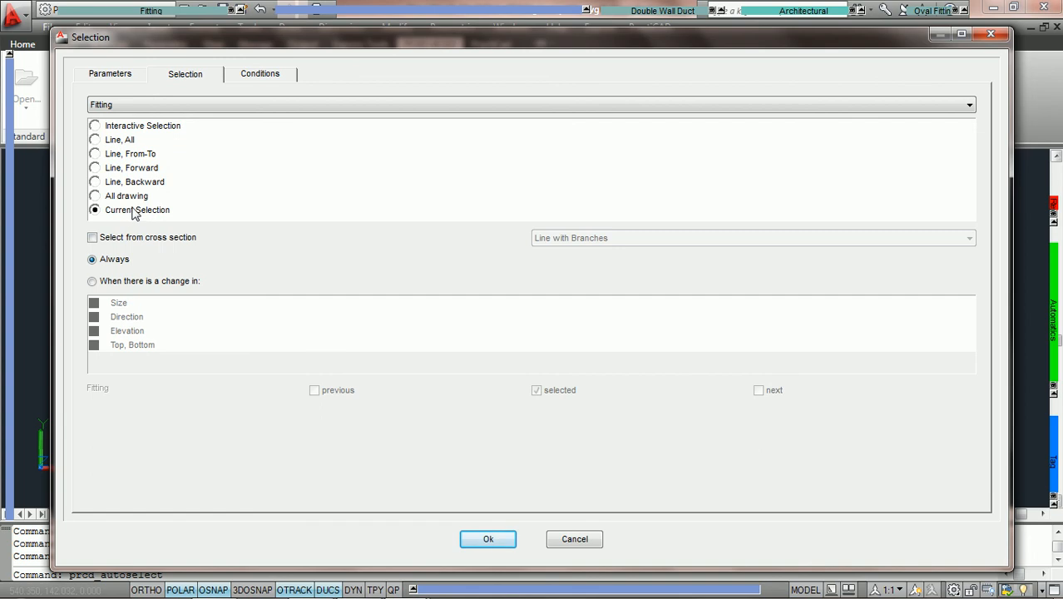
click(111, 77)
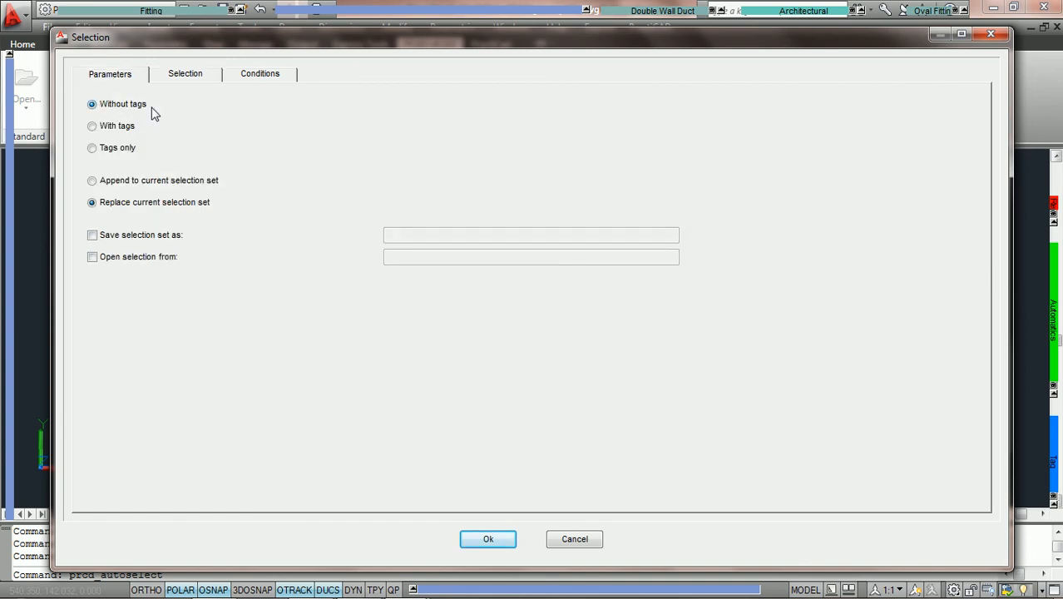
click(93, 237)
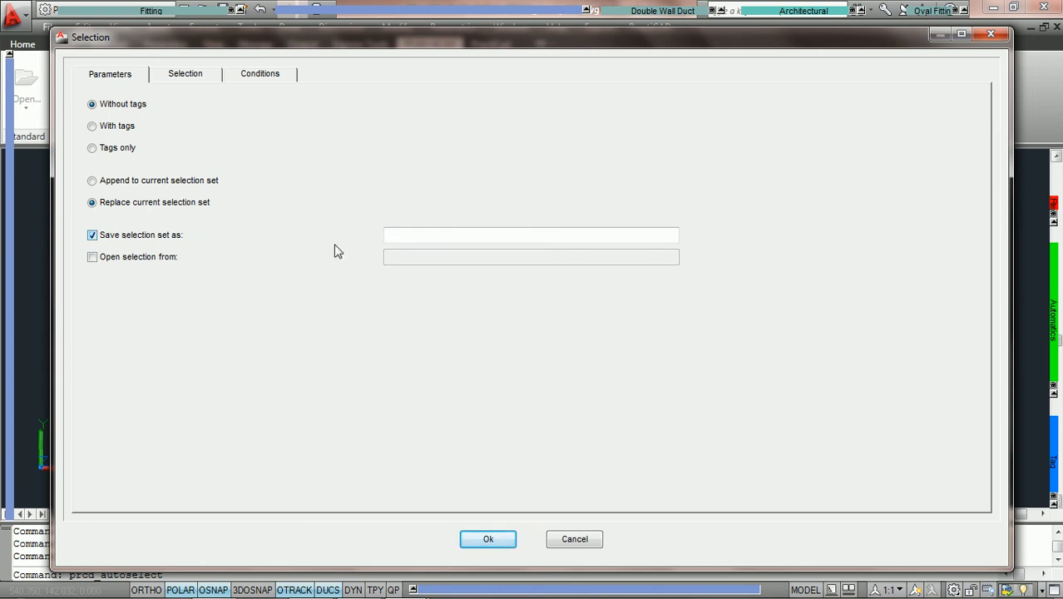
click(467, 231)
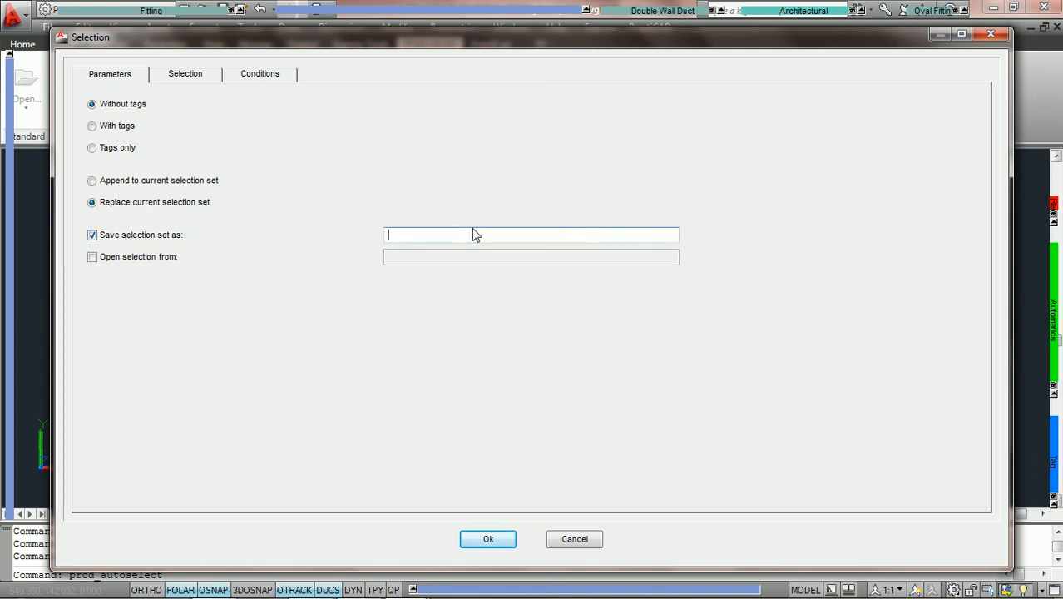
text(PCAD DUCT)
click(487, 539)
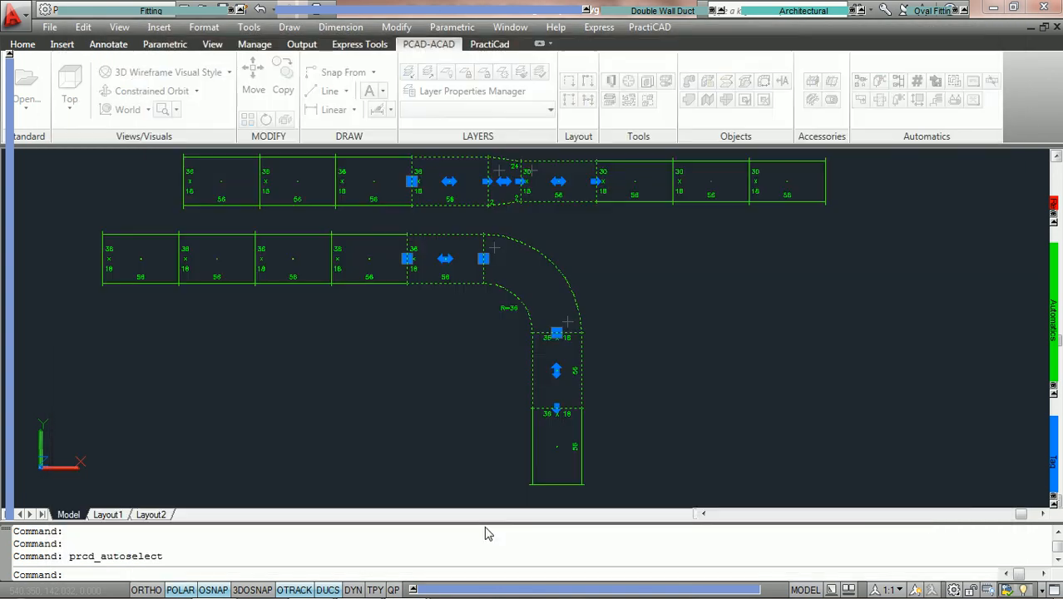
Inspect the fittings picked around the transition and the elbow, and clear the selection.
scroll(578, 229, up, 3)
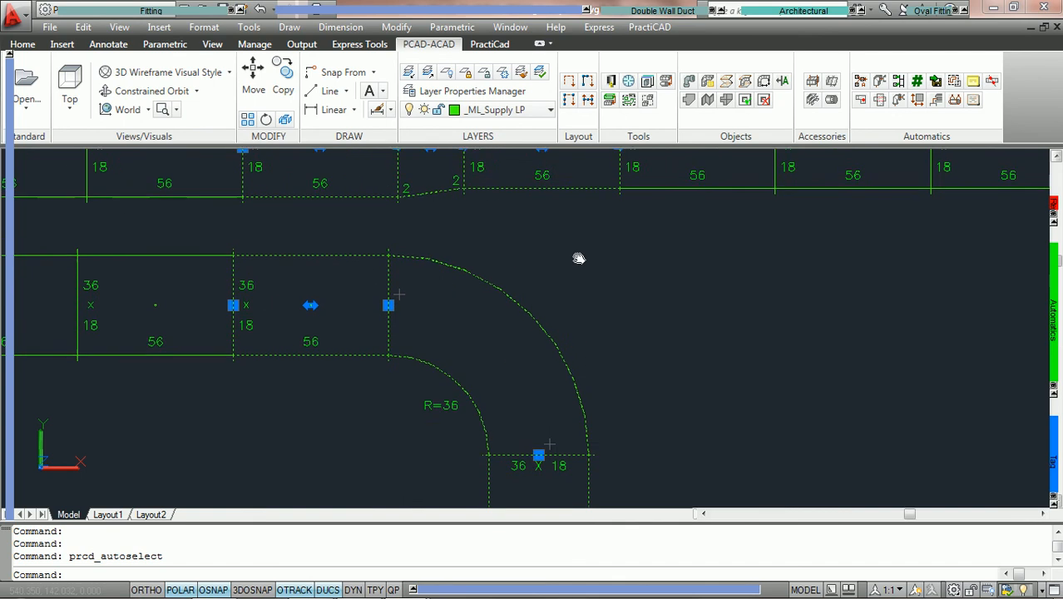
middle_drag(578, 239, 582, 333)
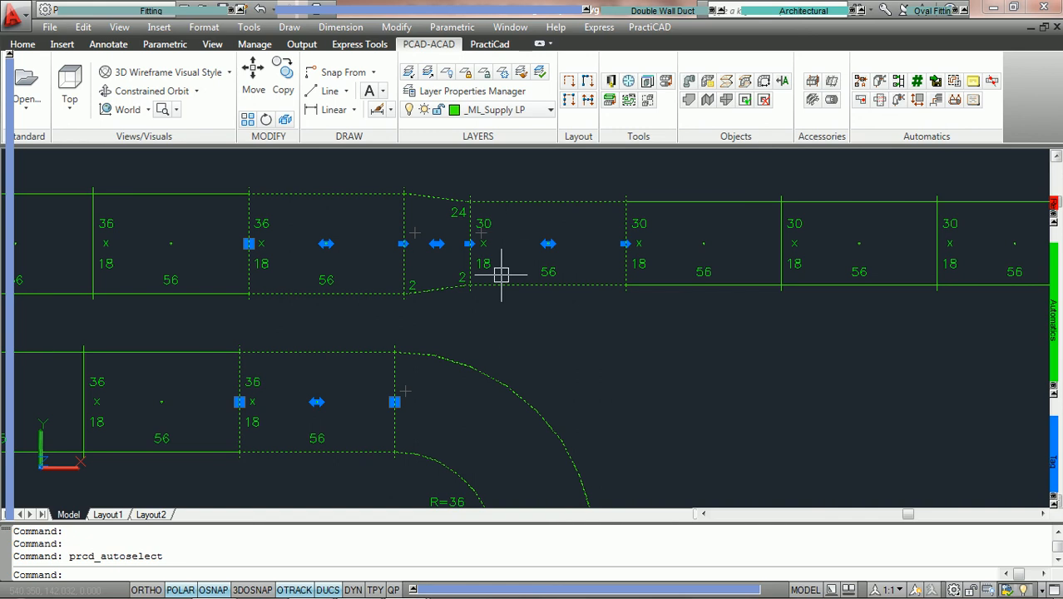
scroll(518, 302, down, 2)
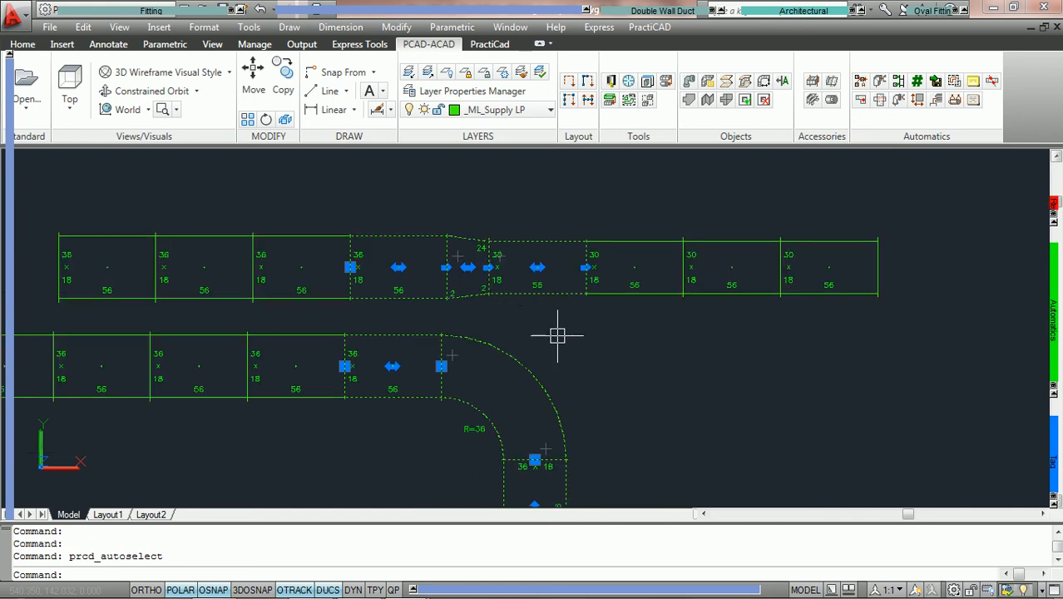
key(Escape)
scroll(565, 337, down, 2)
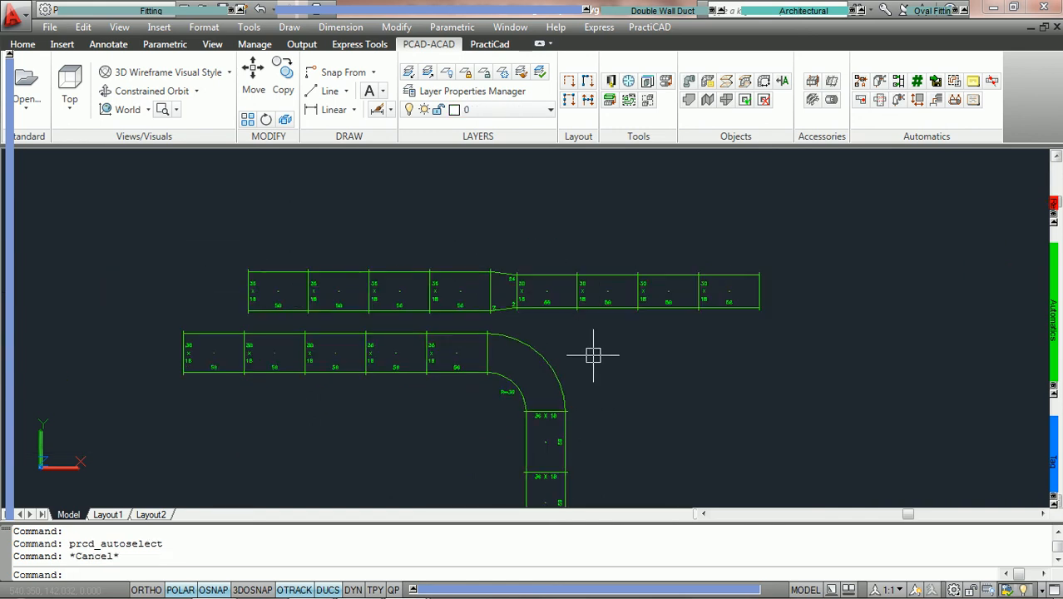
middle_drag(594, 355, 594, 286)
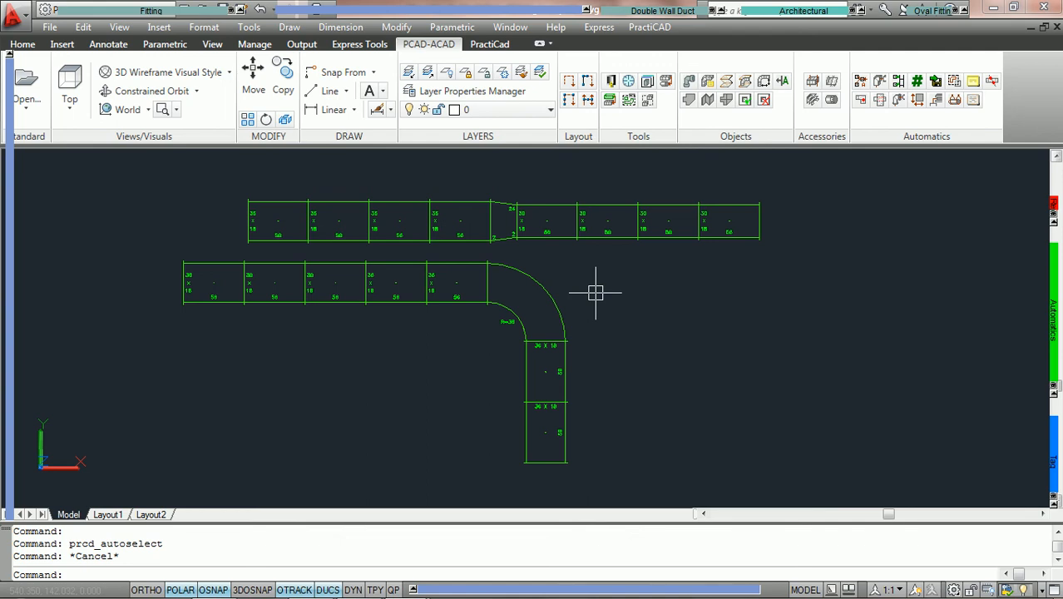
Extend the upper duct line from its 30 x 18 end with an R=30 elbow turning down and three straight ducts.
middle_drag(617, 251, 566, 337)
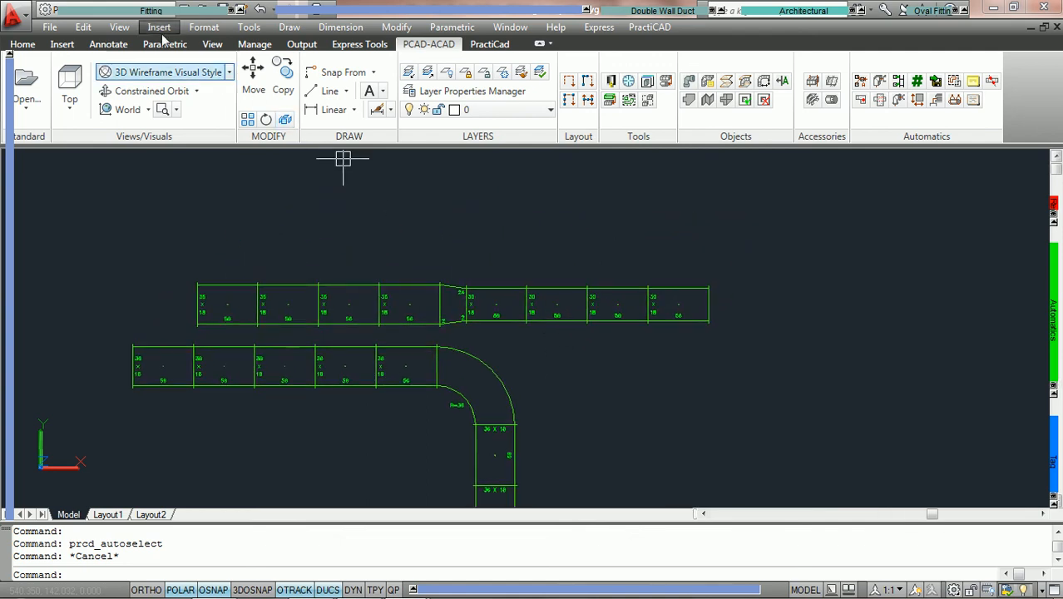
mouse_move(152, 11)
click(107, 66)
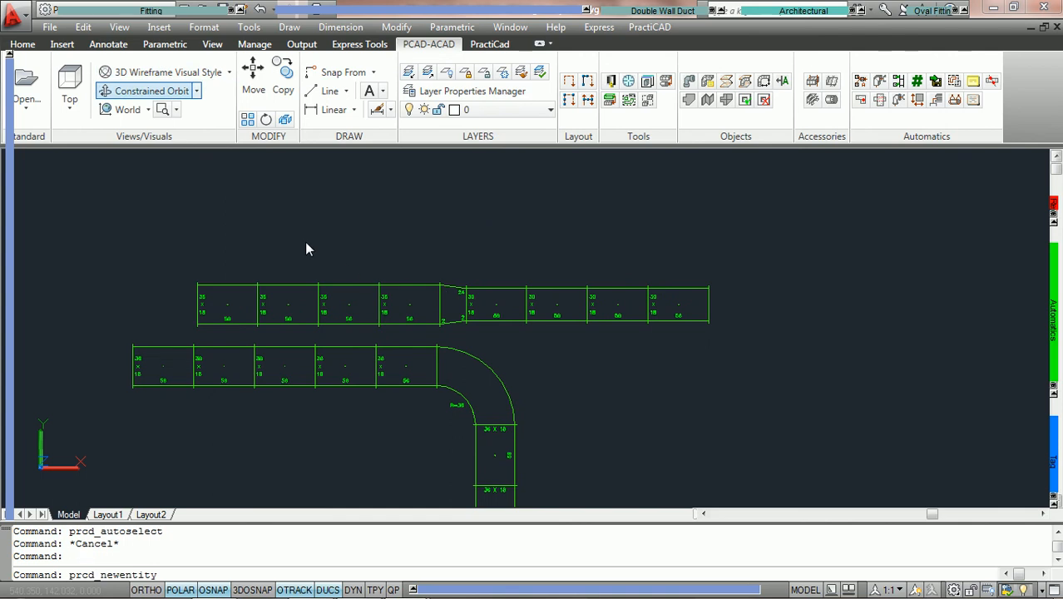
middle_drag(681, 412, 675, 313)
click(687, 401)
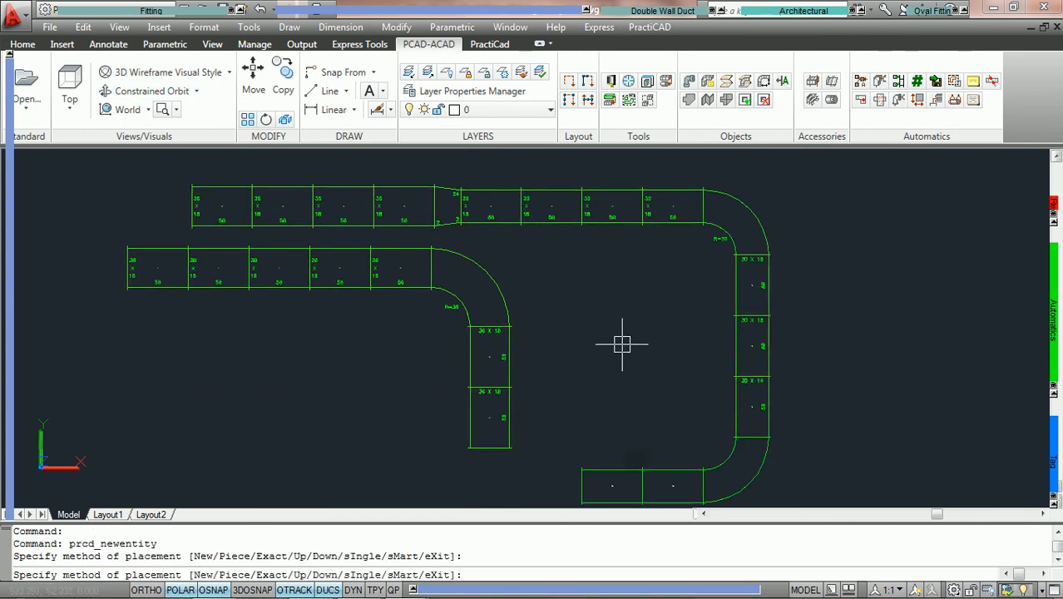
key(Escape)
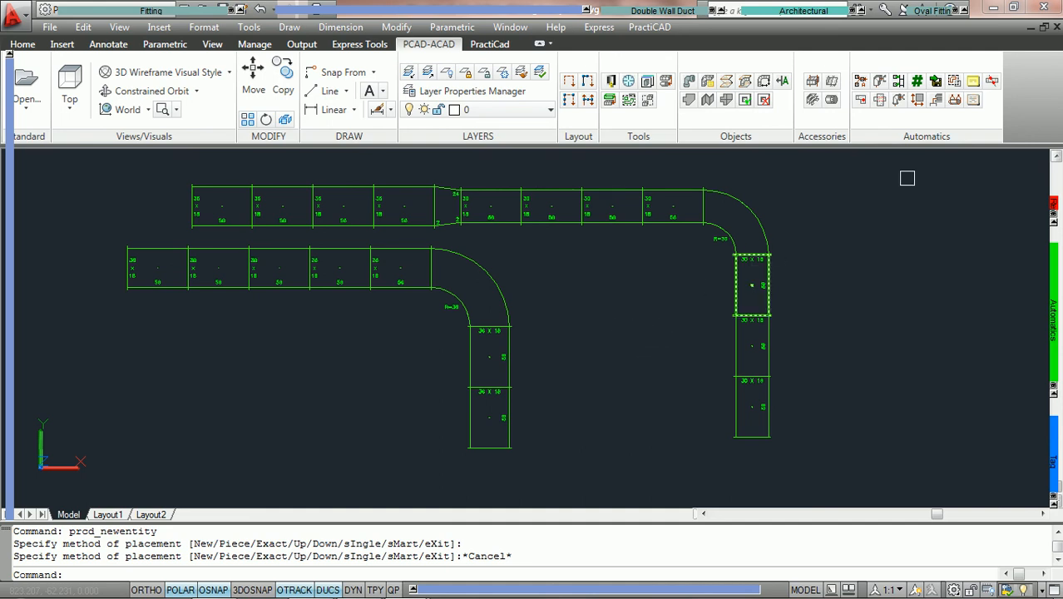
Start AutoSelect and set the fitting selection scope to All drawing.
click(955, 81)
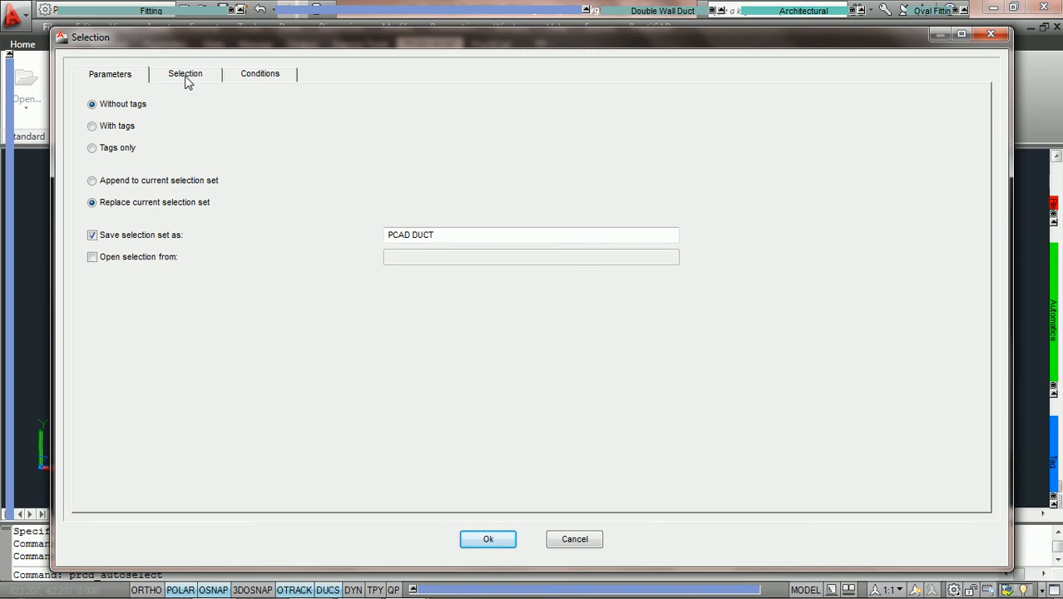
click(189, 81)
click(95, 198)
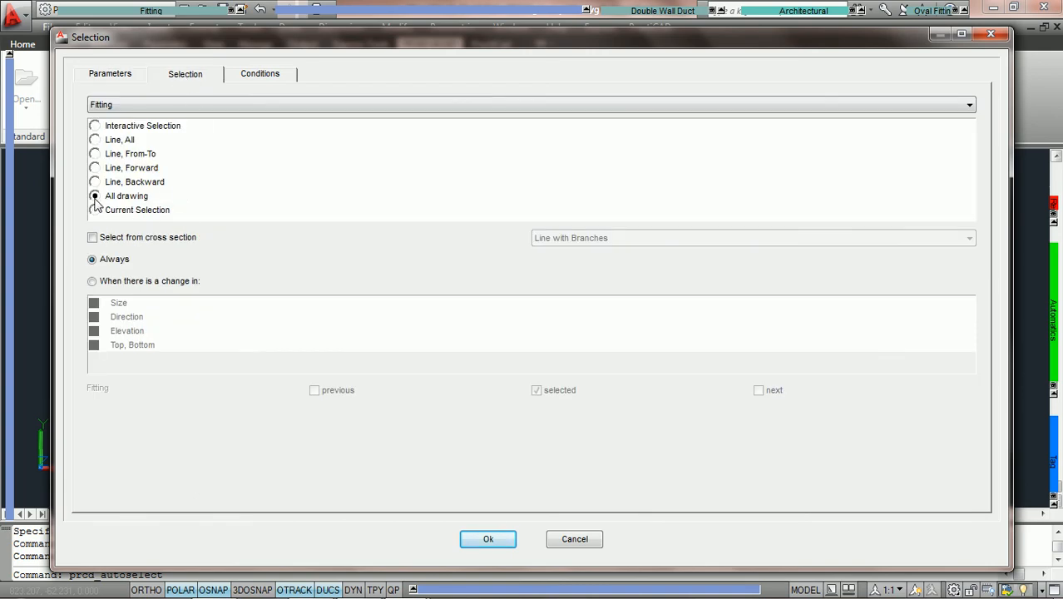
Turn off saving the selection set, and reopen the saved selection PCAD DUCT to reselect its fittings.
click(114, 80)
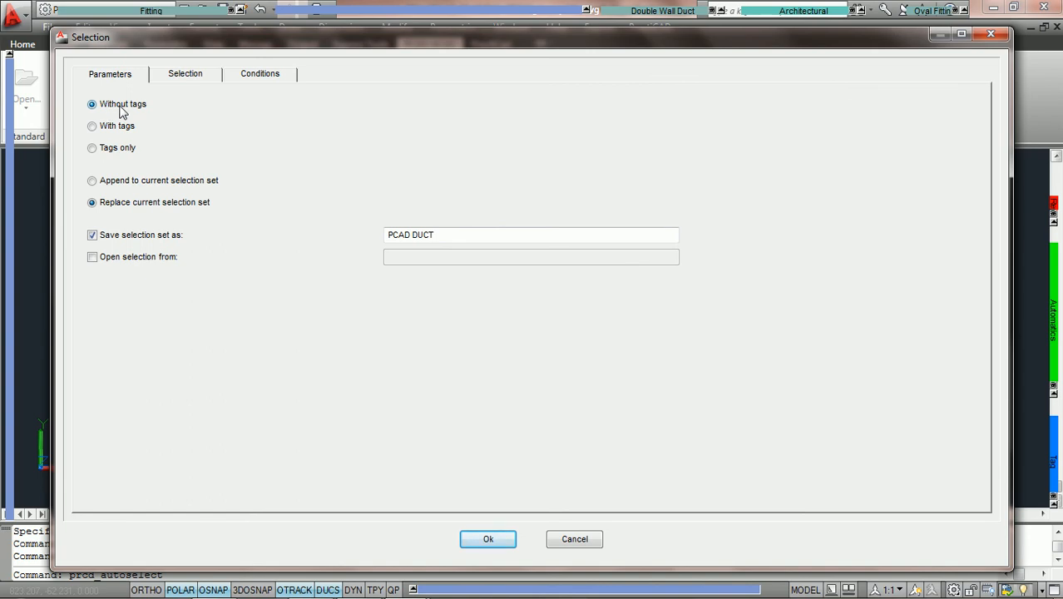
click(92, 236)
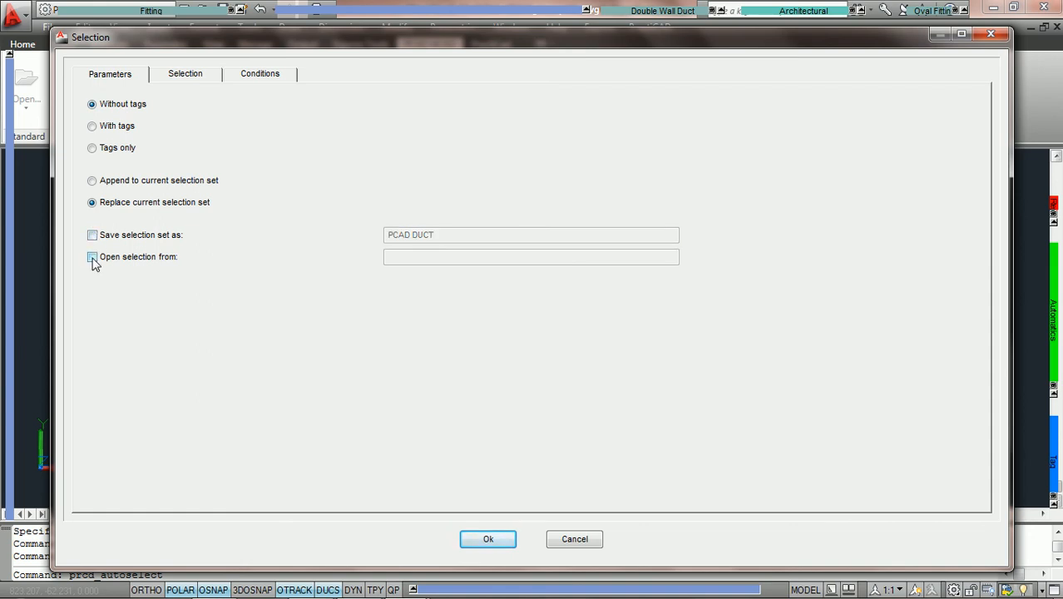
click(92, 258)
click(455, 264)
text(PCAD DUCT)
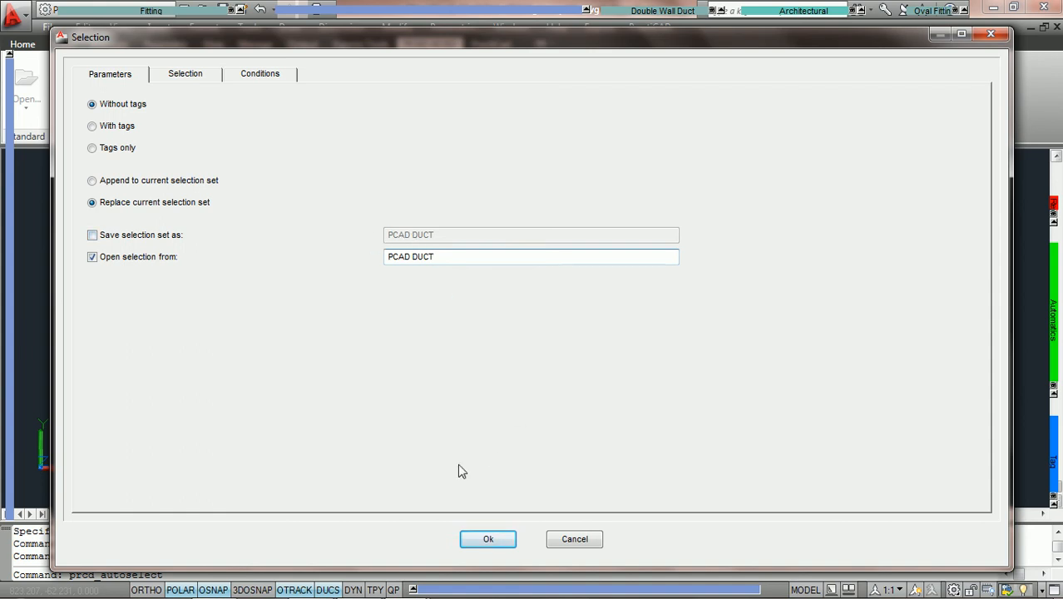
click(498, 541)
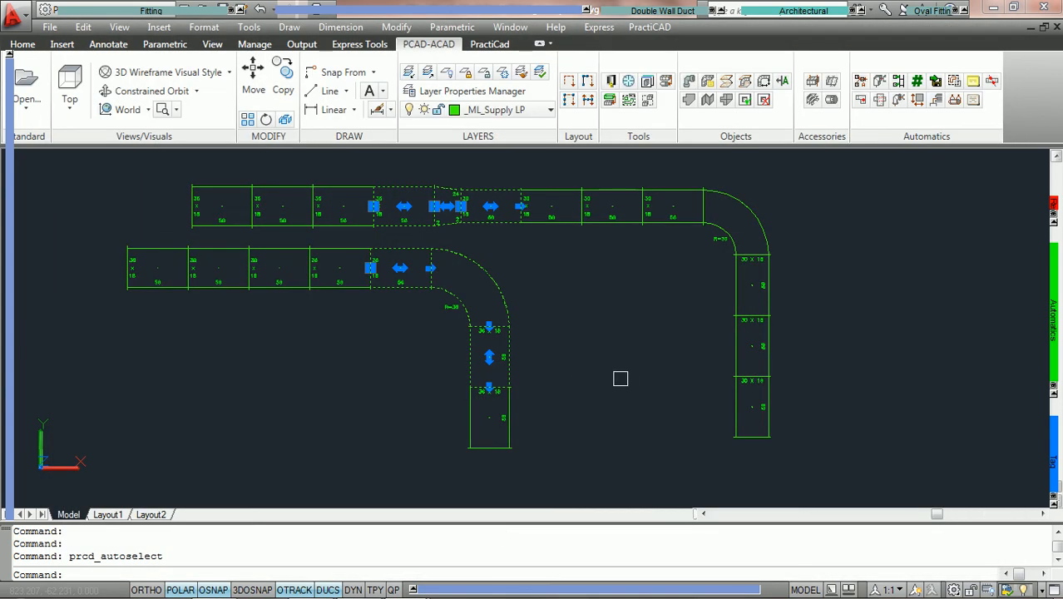
scroll(524, 254, up, 2)
middle_drag(525, 242, 562, 284)
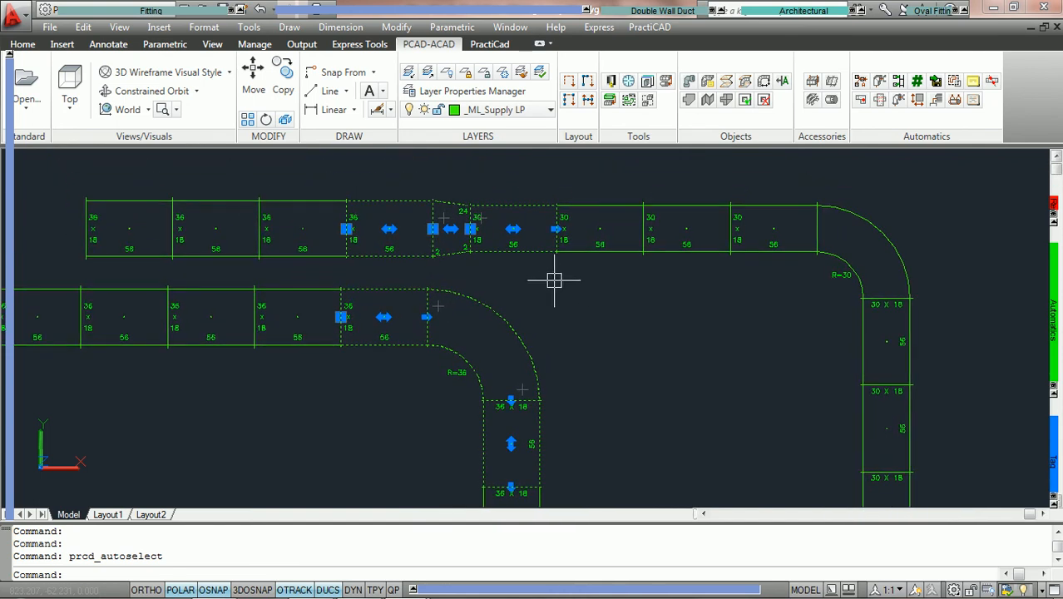